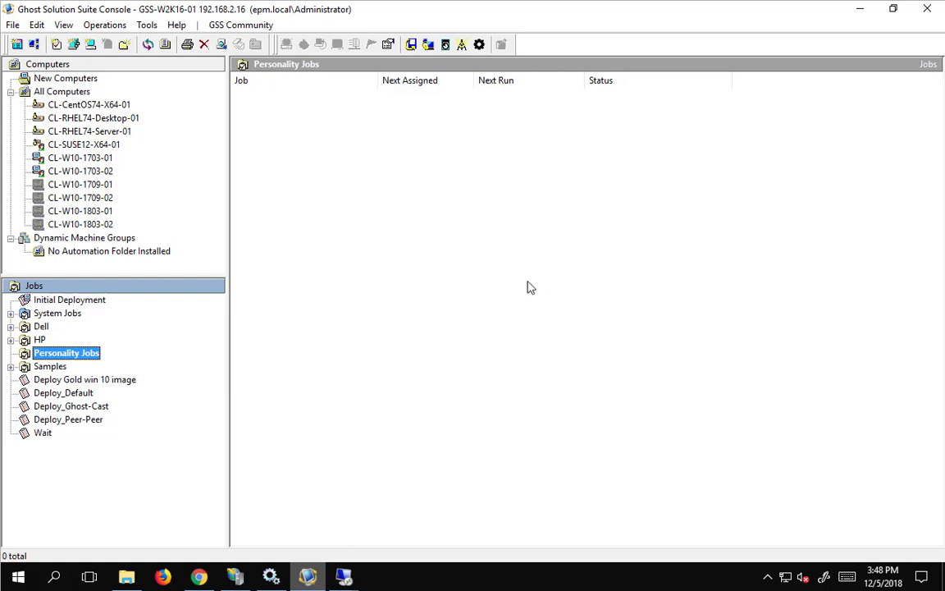
# Bring up the list of open remote desktop sessions from the taskbar.
pyautogui.click(344, 579)
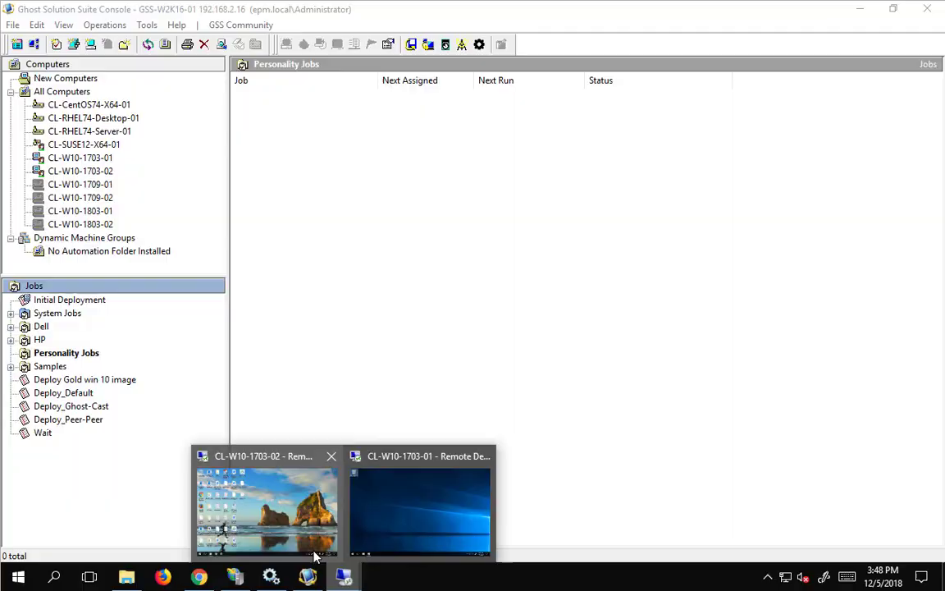
# On CL-W10-1703-02, browse the Documents, Pictures, Desktop, Music and PCT folders in File Explorer.
pyautogui.click(279, 480)
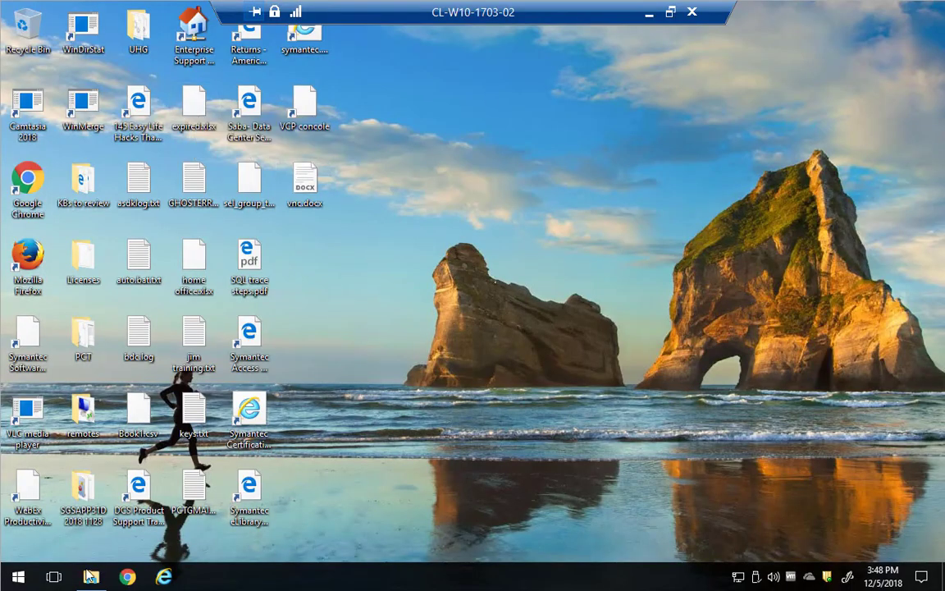
pyautogui.doubleClick(82, 516)
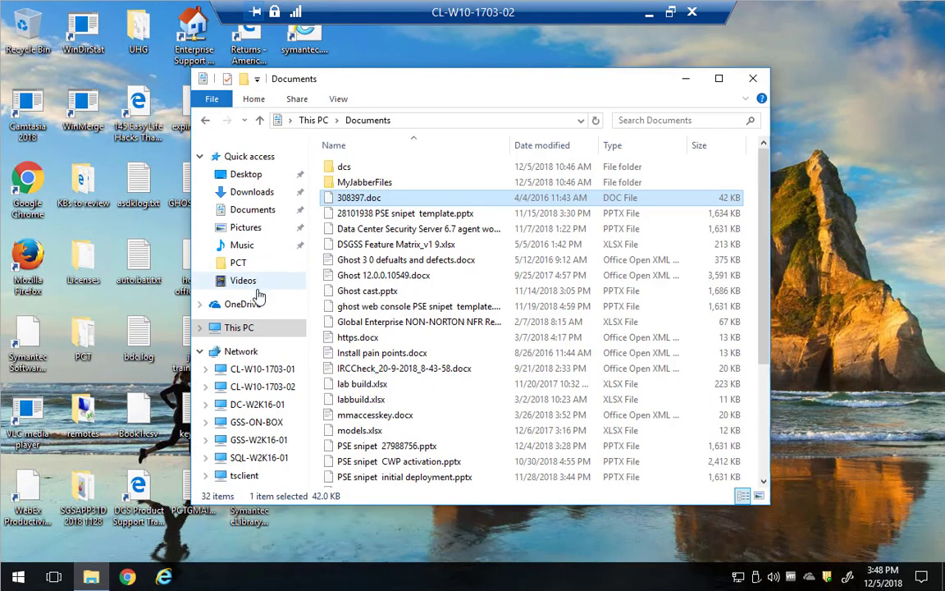
pyautogui.click(256, 212)
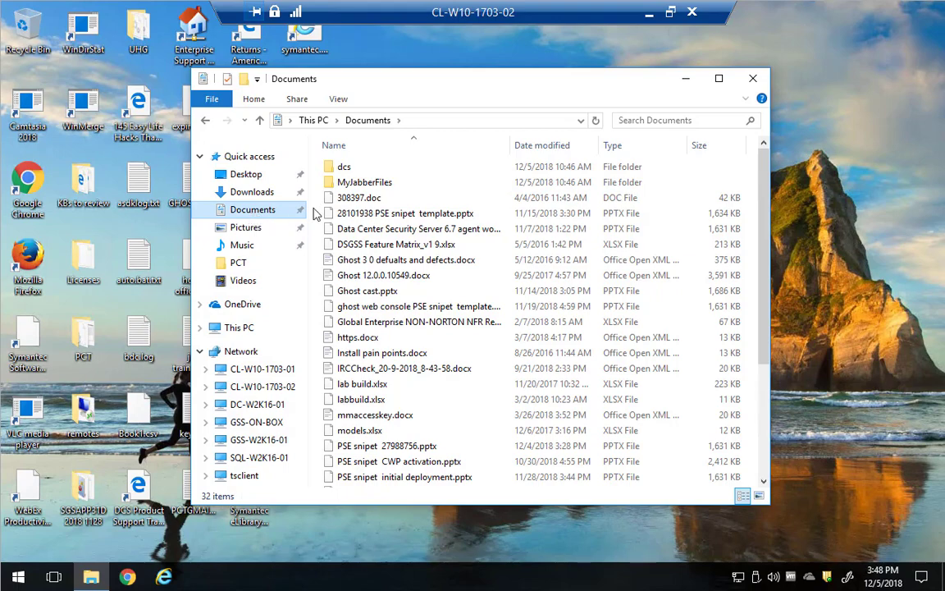
pyautogui.click(246, 229)
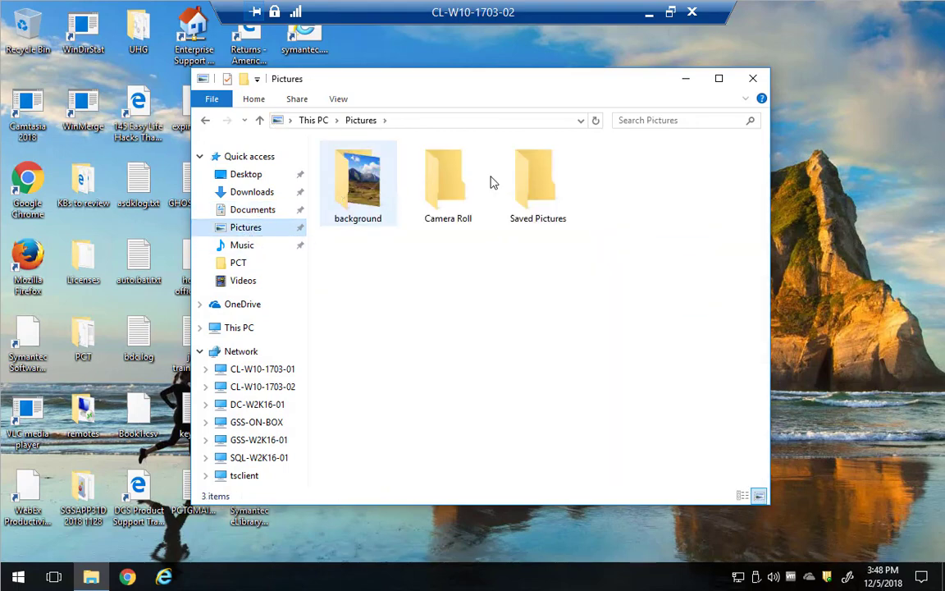
pyautogui.click(240, 175)
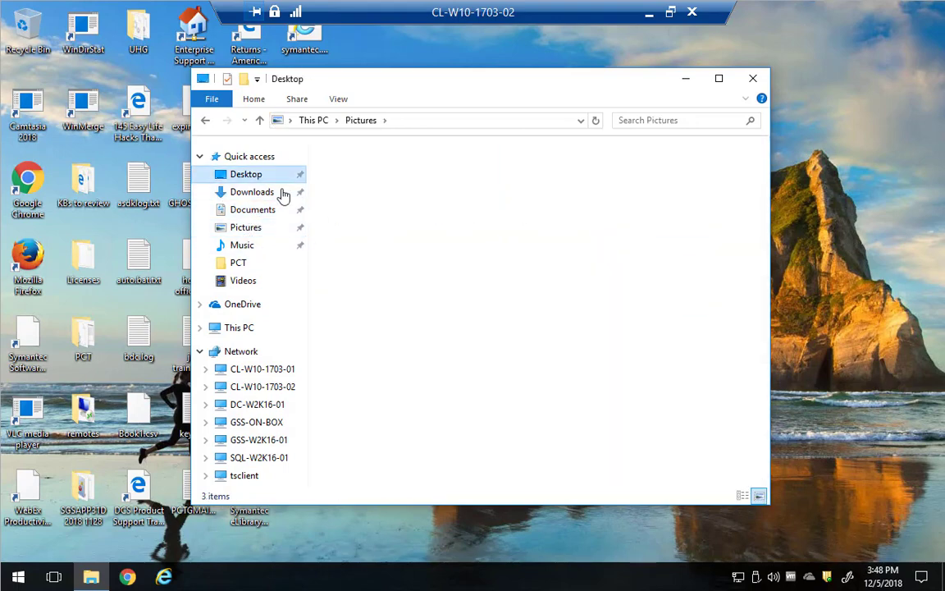
pyautogui.click(248, 244)
pyautogui.click(240, 263)
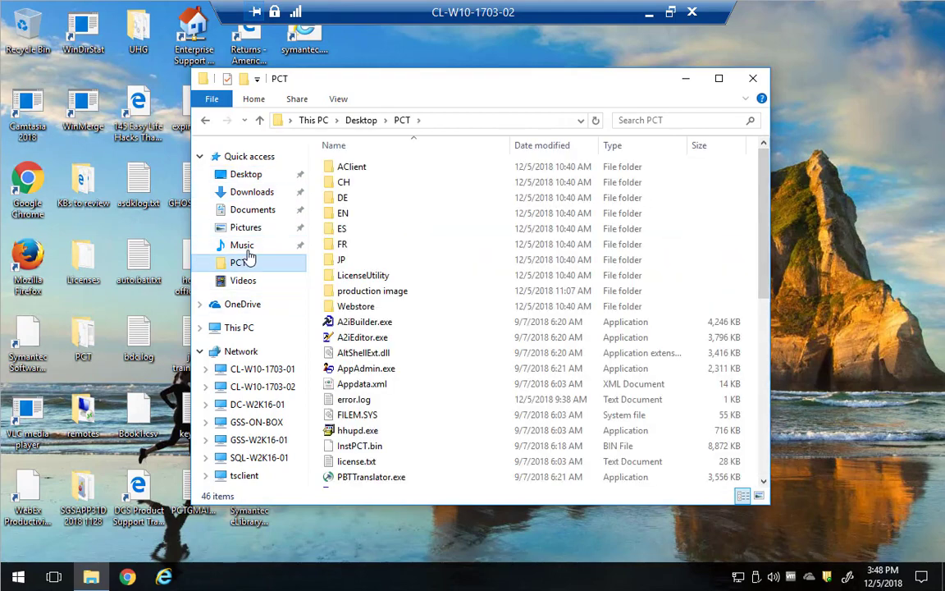
pyautogui.hotkey('alt', 'Left')
# Close File Explorer and the web browser, then minimize the CL-W10-1703-02 session.
pyautogui.click(753, 78)
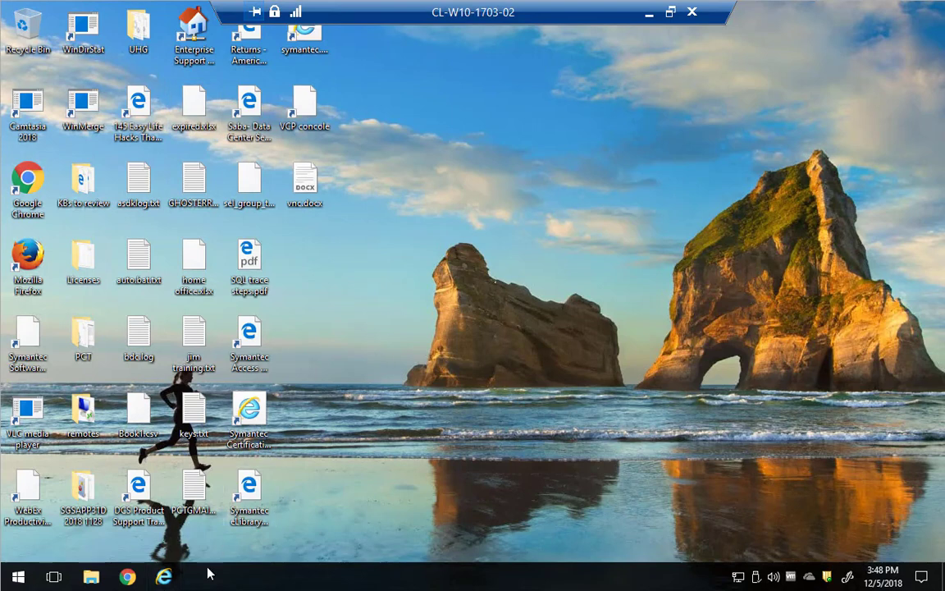
pyautogui.click(164, 577)
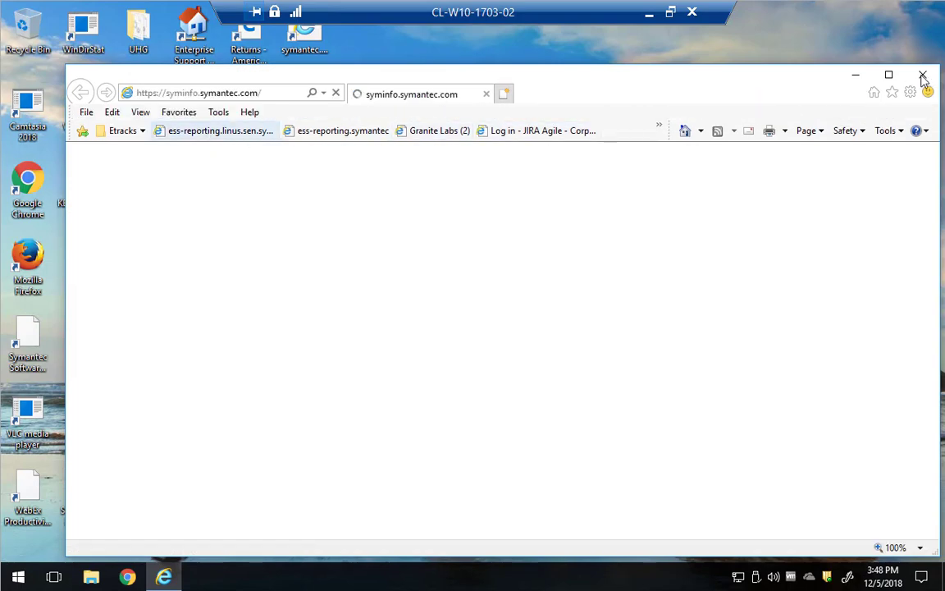
pyautogui.click(922, 77)
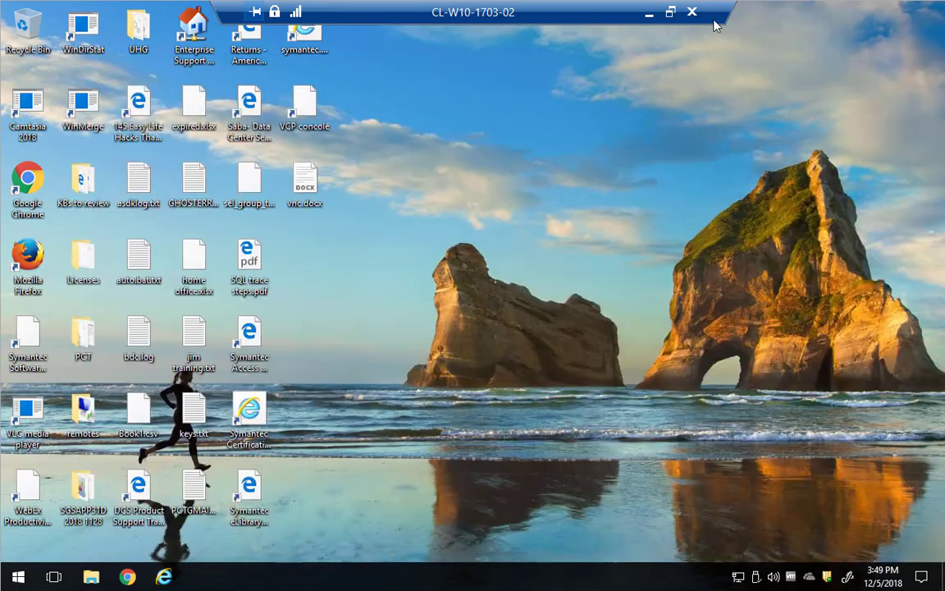
pyautogui.click(648, 14)
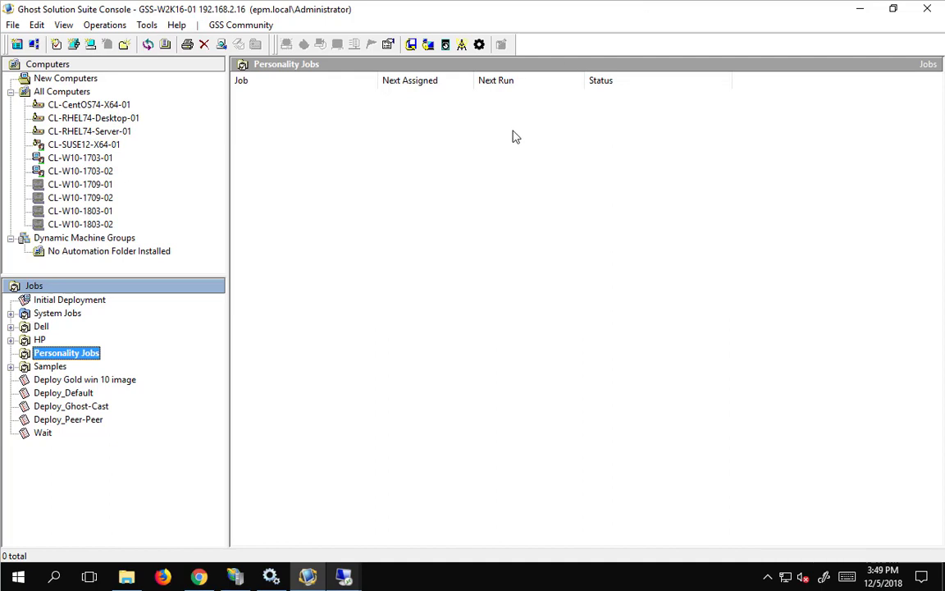
# Empty the Recycle Bin's 5 items on CL-W10-1703-01, minimize it, and open Deployment Server.
pyautogui.click(344, 577)
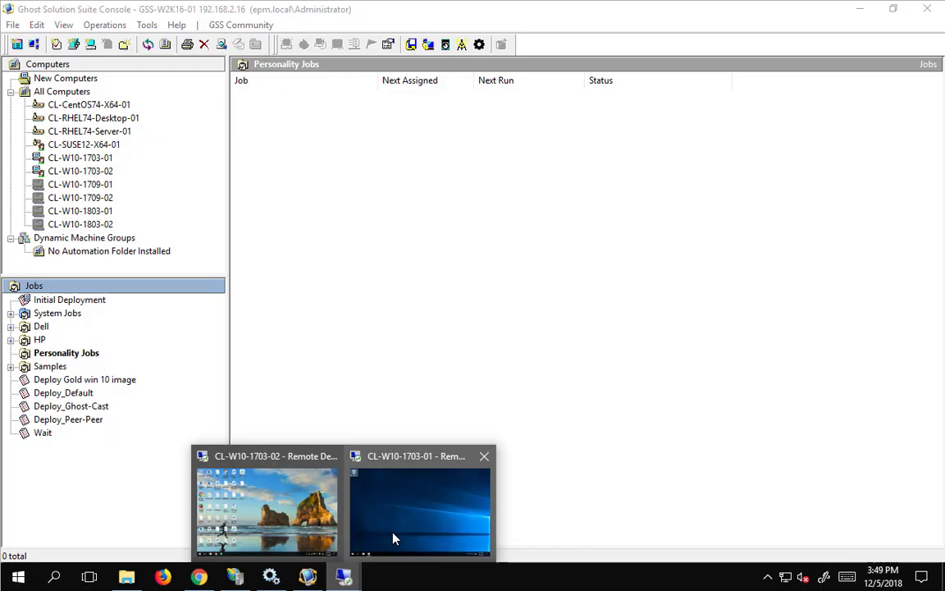
pyautogui.click(400, 530)
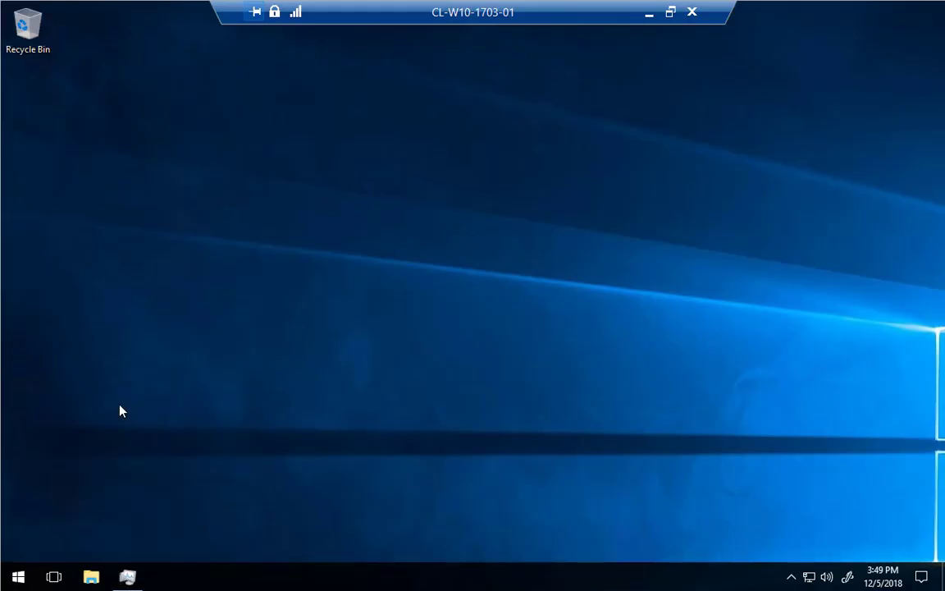
pyautogui.rightClick(39, 27)
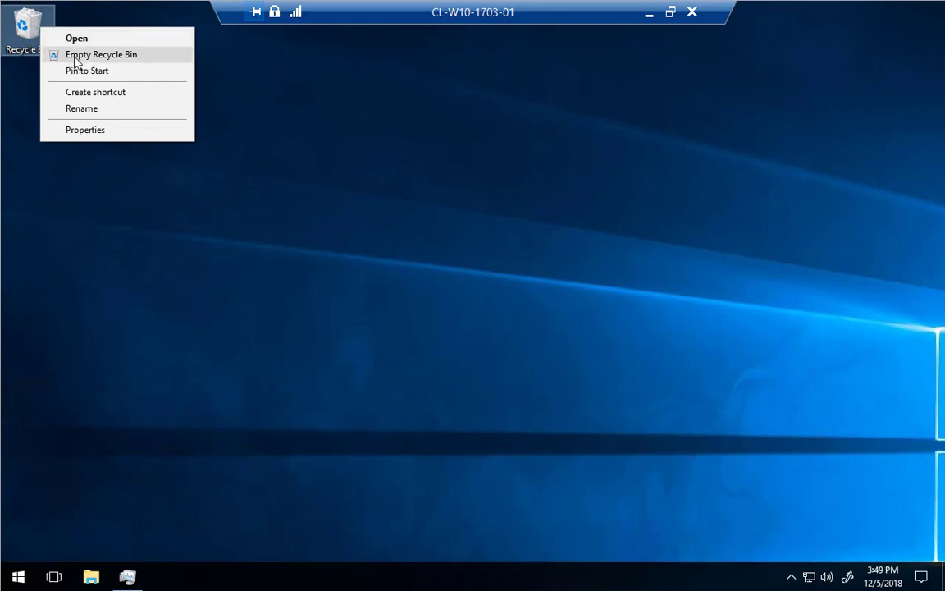
pyautogui.click(76, 55)
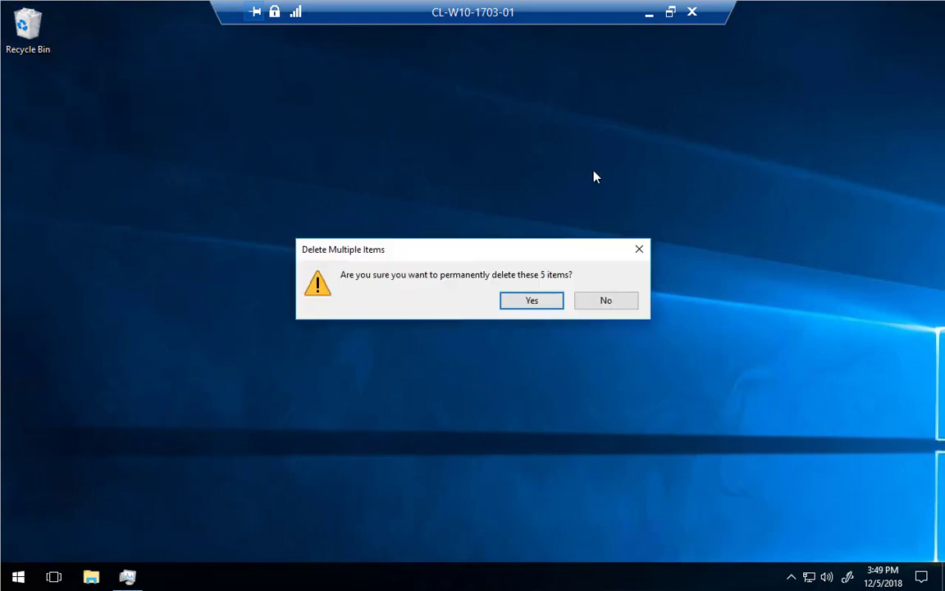
pyautogui.click(532, 301)
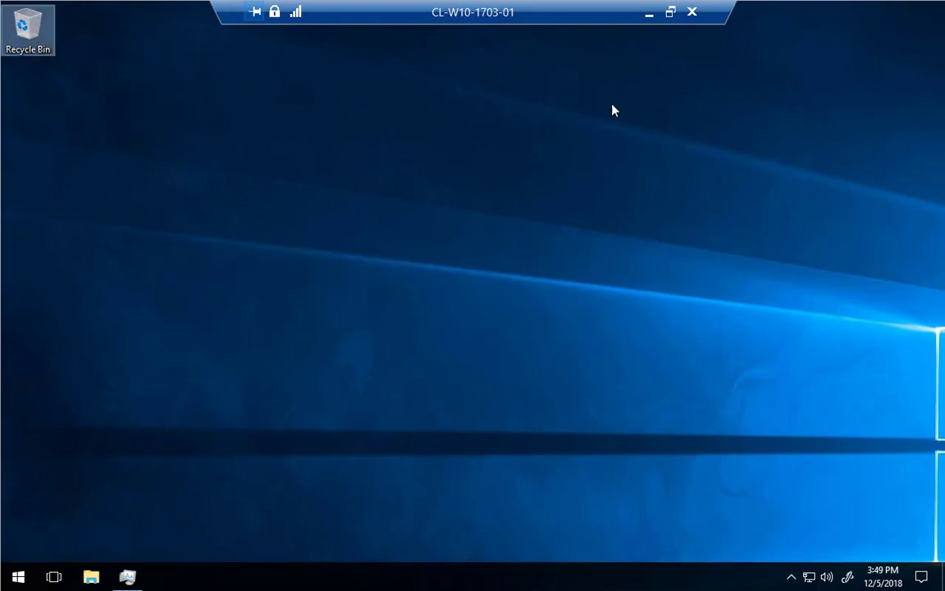
pyautogui.click(650, 17)
pyautogui.click(127, 577)
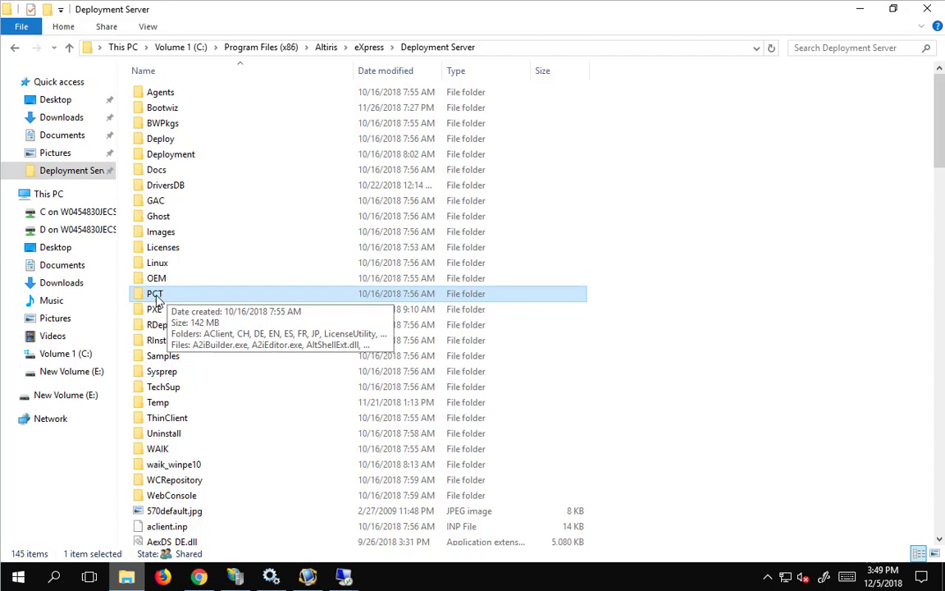
# Open the PCT folder in Deployment Server and launch TEMPLATE.EXE.
pyautogui.click(169, 296)
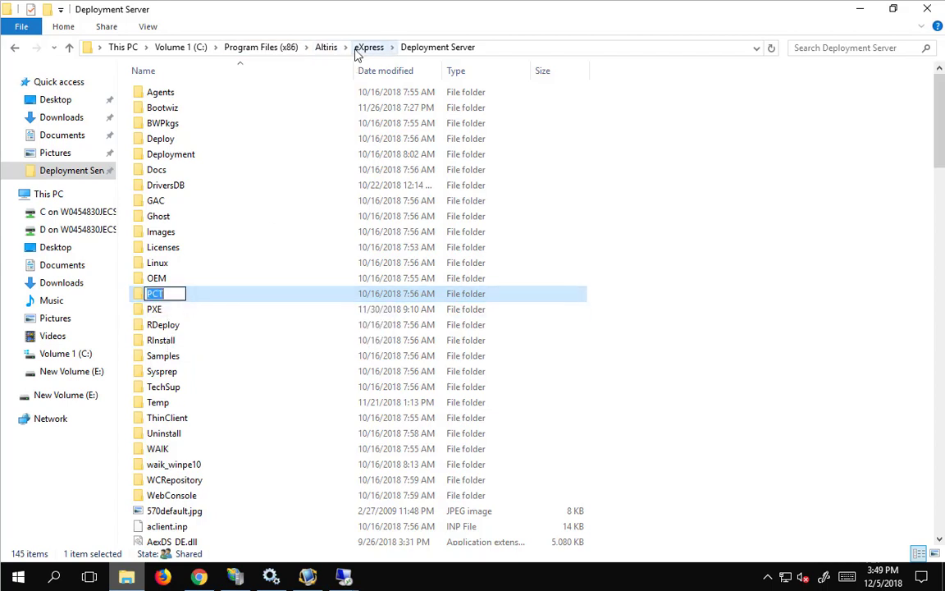
pyautogui.doubleClick(152, 297)
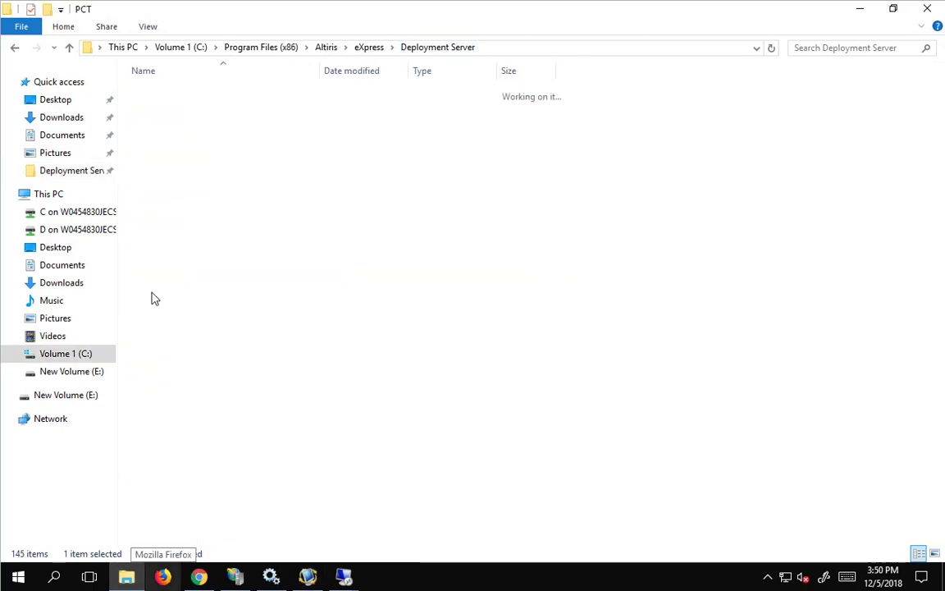
pyautogui.scroll(-4, 256, 327)
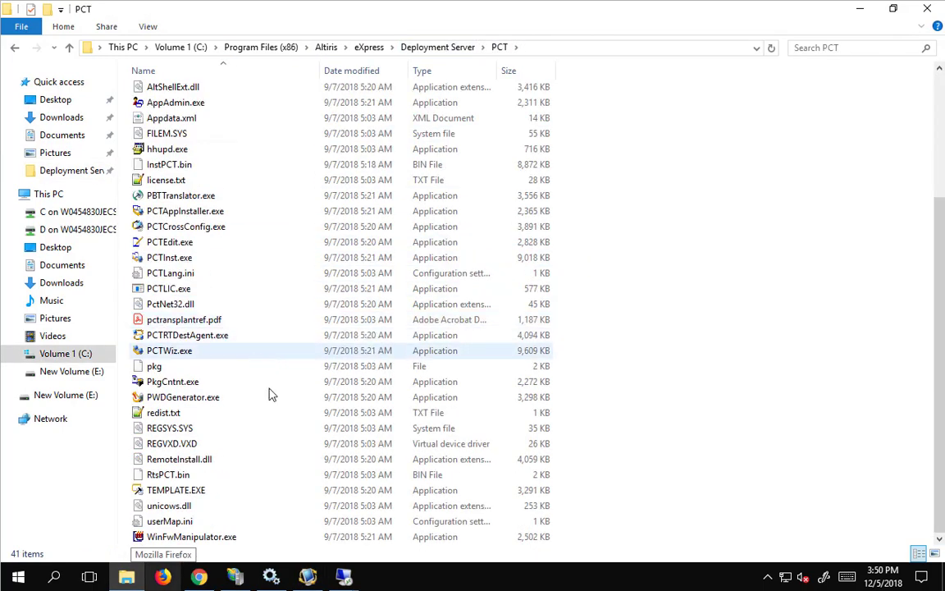
pyautogui.doubleClick(164, 492)
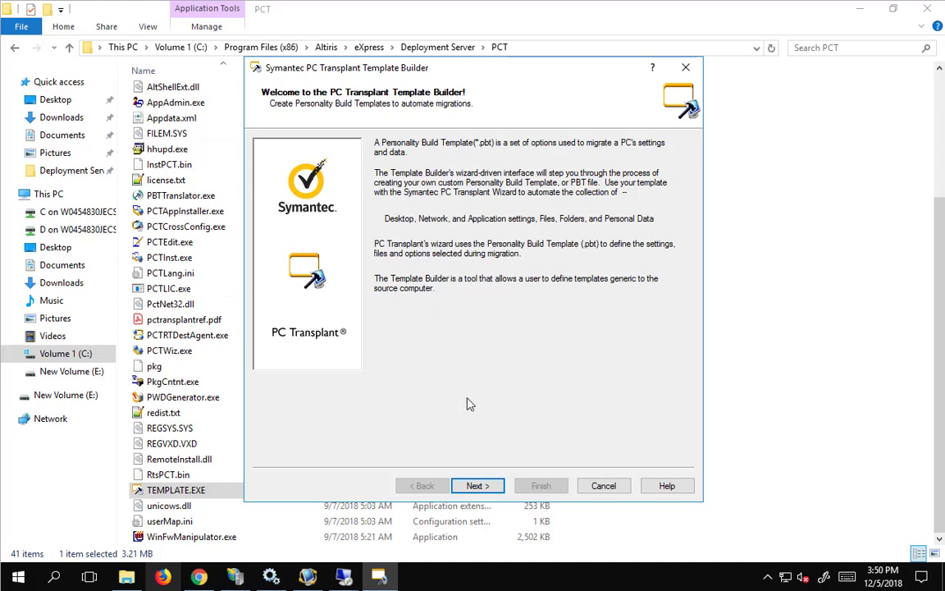
# Start a new template from the predefined DNMSOffice.pbt and continue to User Capture Options.
pyautogui.click(478, 486)
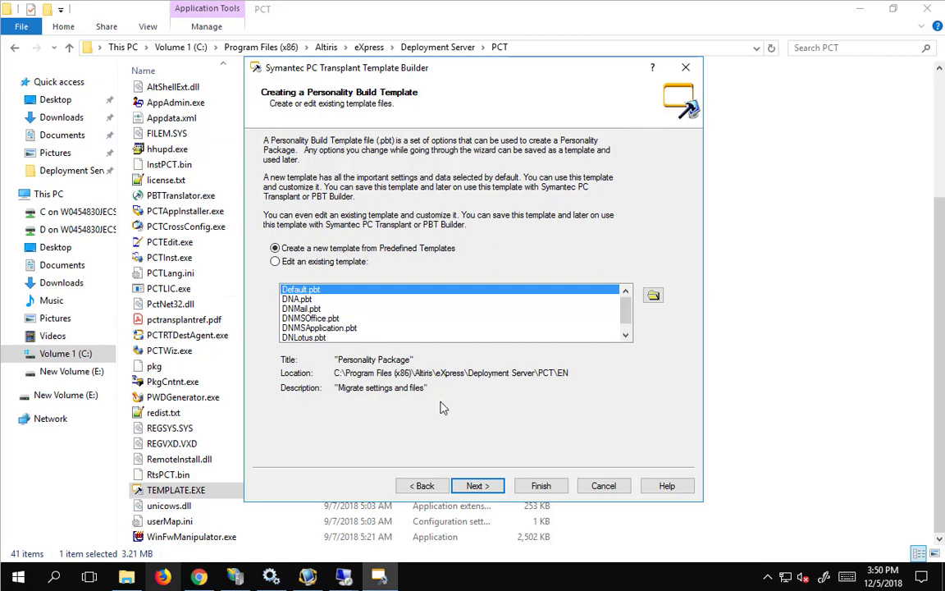
pyautogui.click(320, 319)
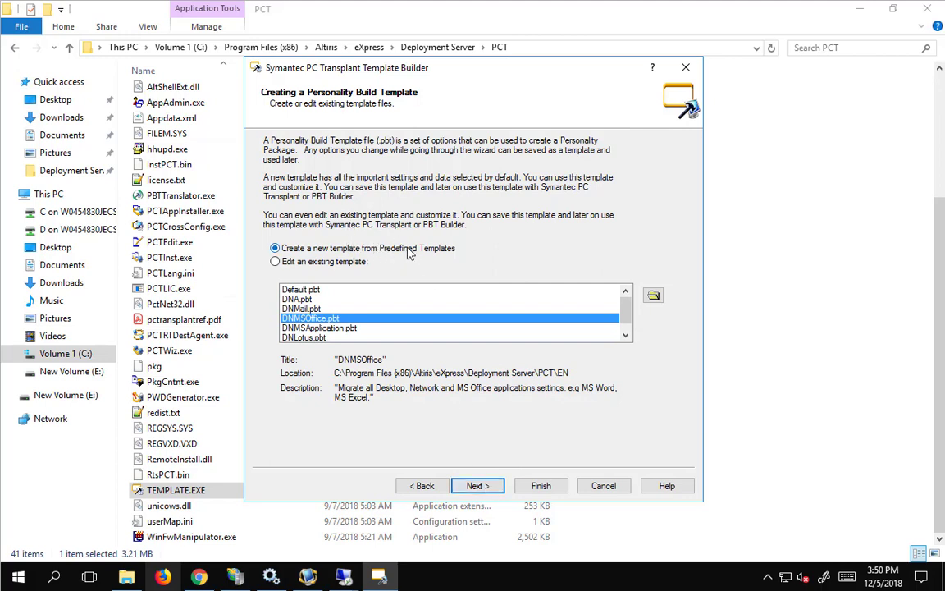
pyautogui.click(478, 485)
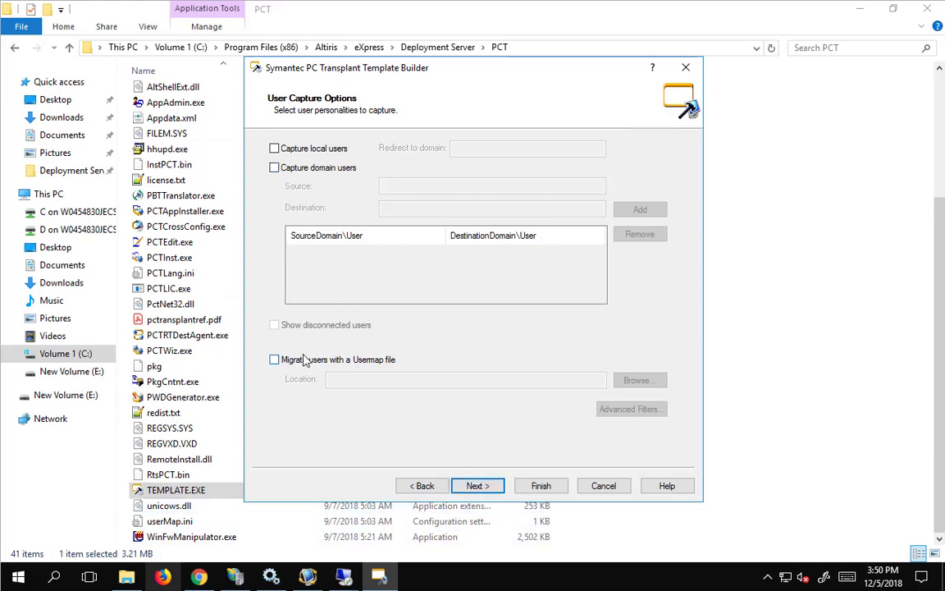
# In the Network settings to transplant, uncheck Computer name and Domain name.
pyautogui.click(481, 487)
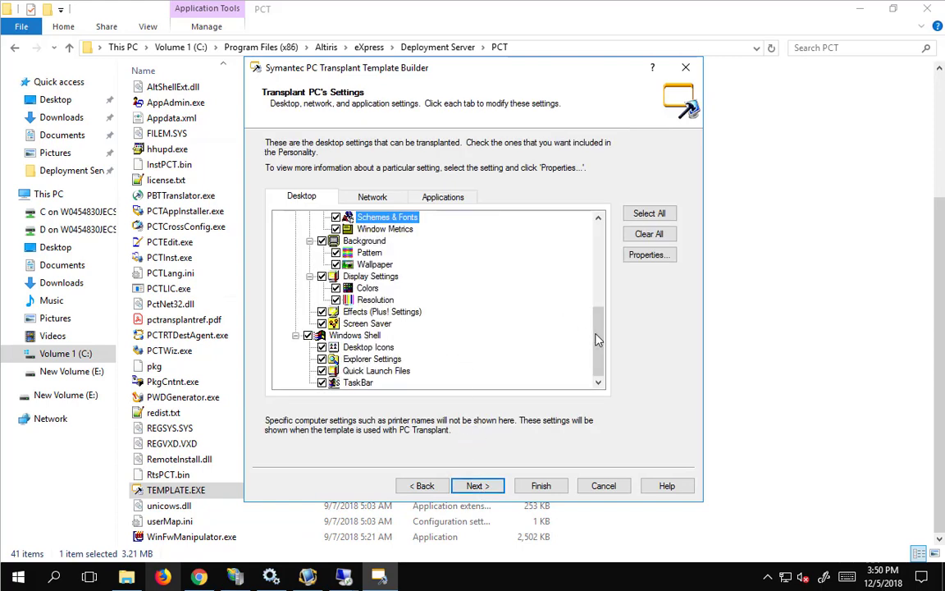
pyautogui.moveTo(599, 325); pyautogui.dragTo(599, 242)
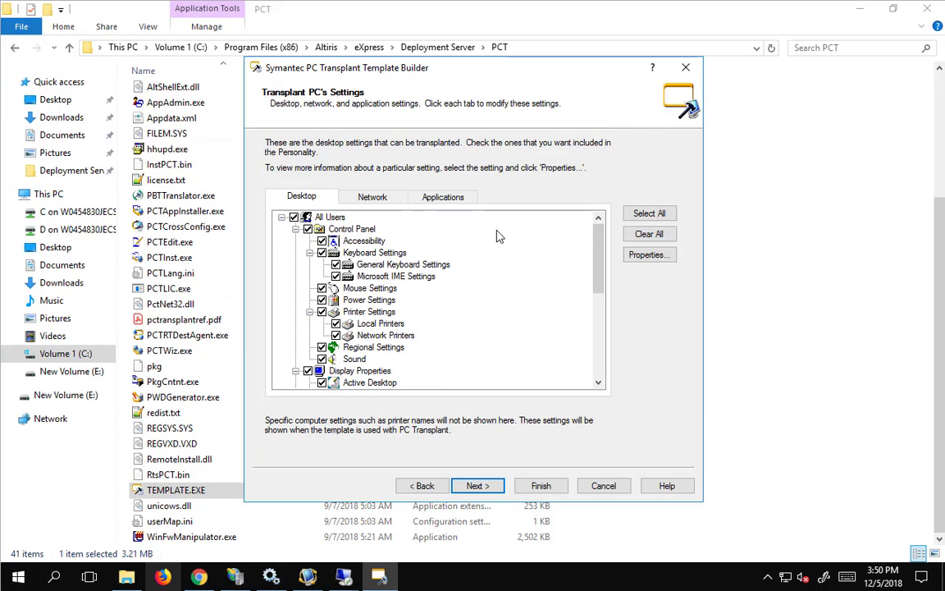
pyautogui.click(376, 200)
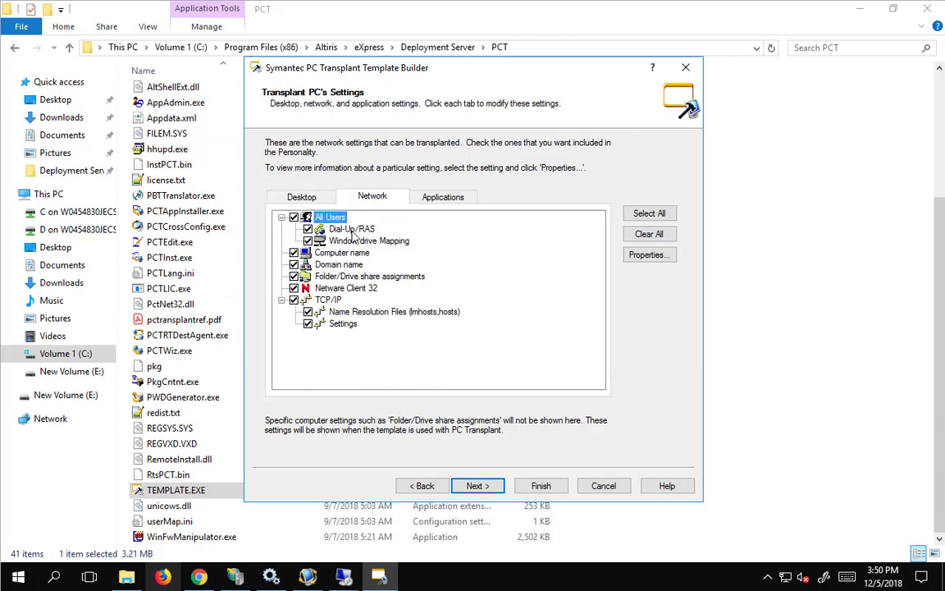
pyautogui.click(294, 252)
pyautogui.click(294, 264)
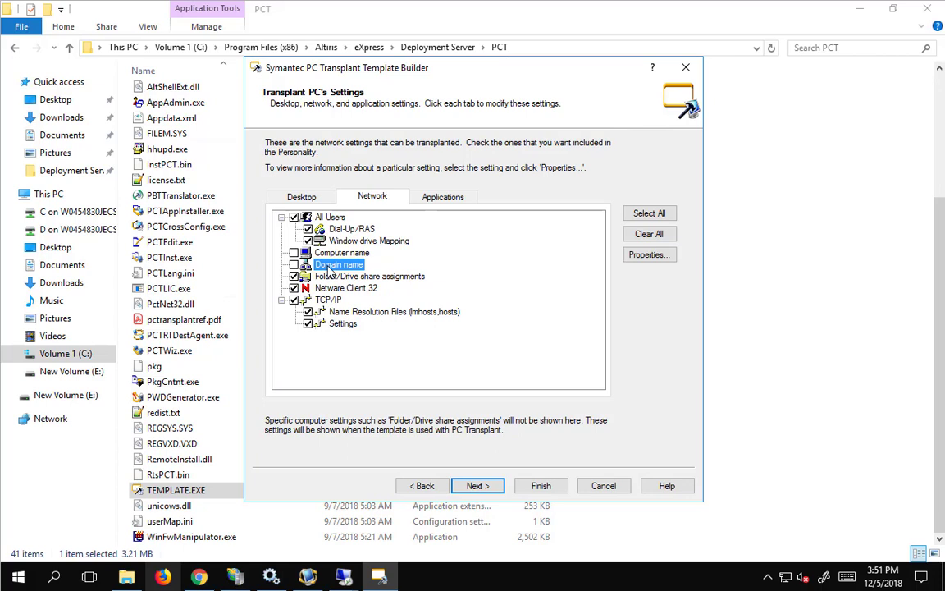
# Scroll through the Applications settings list, then continue to the Files and Folders page.
pyautogui.click(443, 198)
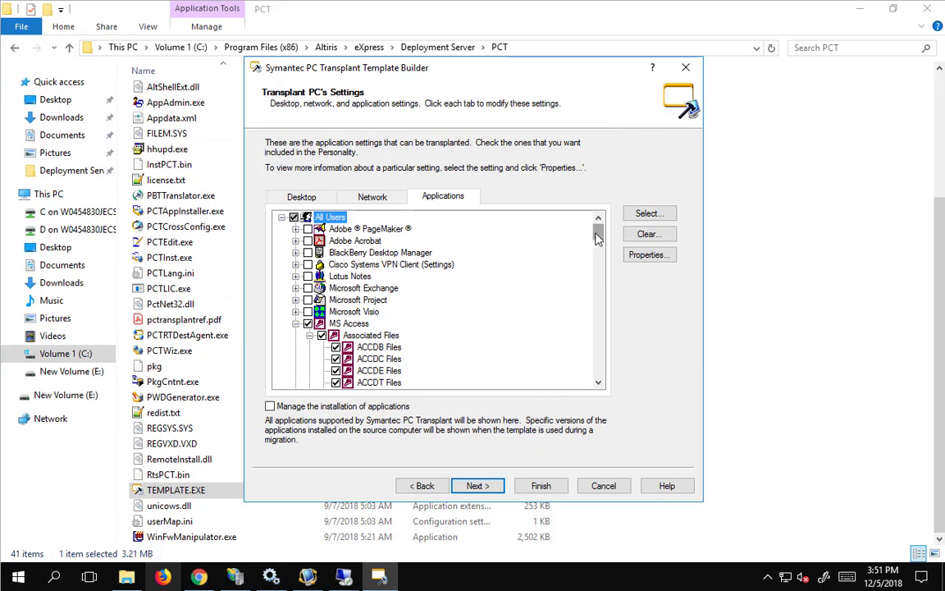
pyautogui.moveTo(598, 237); pyautogui.dragTo(589, 392)
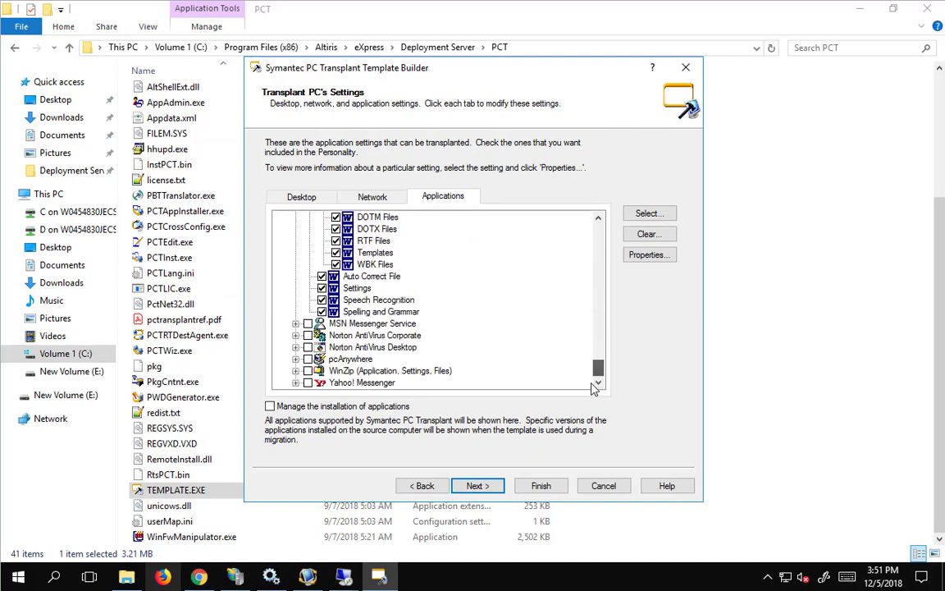
pyautogui.moveTo(598, 367); pyautogui.dragTo(572, 186)
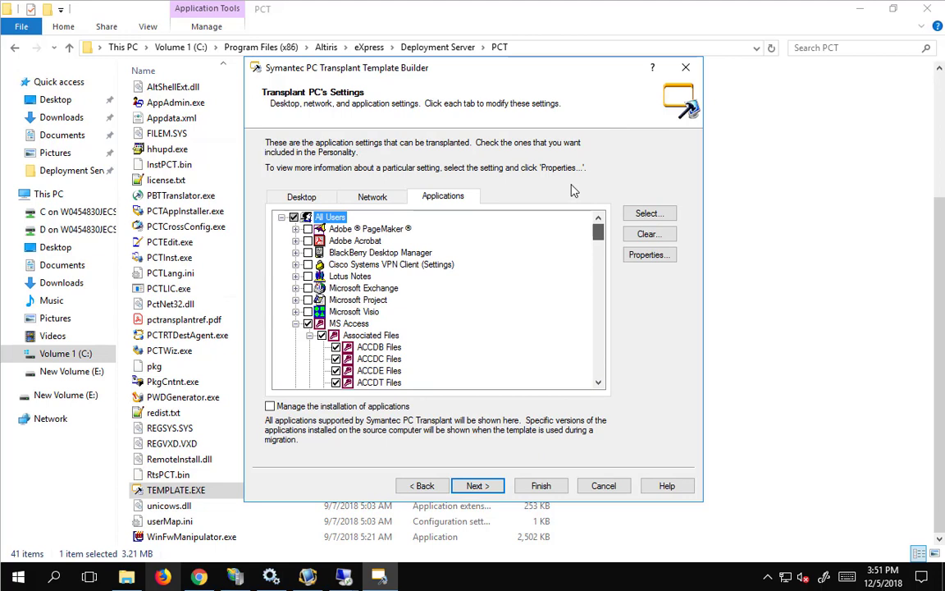
pyautogui.click(485, 489)
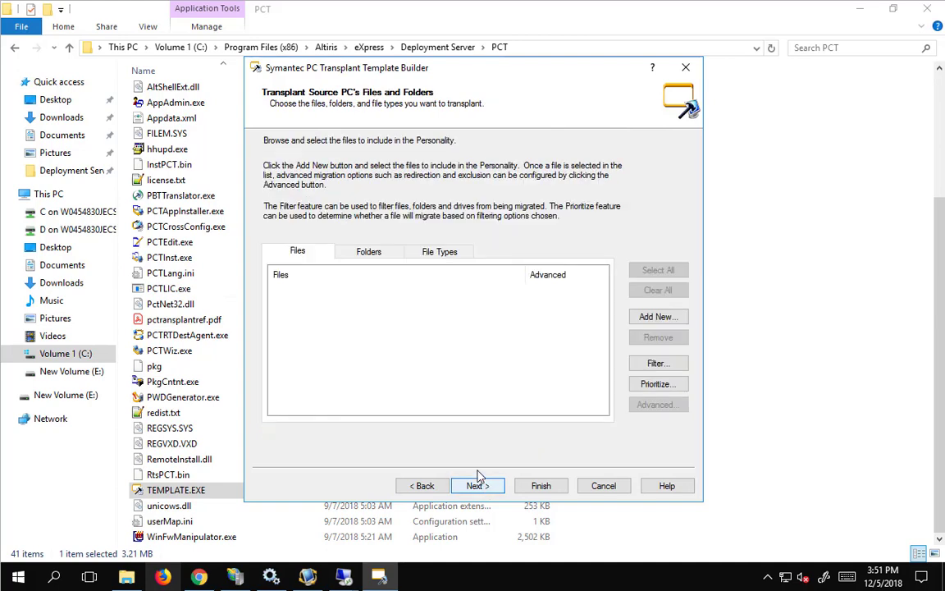
# In the Folders list, try ticking Favorites, Desktop, Music and My Documents.
pyautogui.click(371, 253)
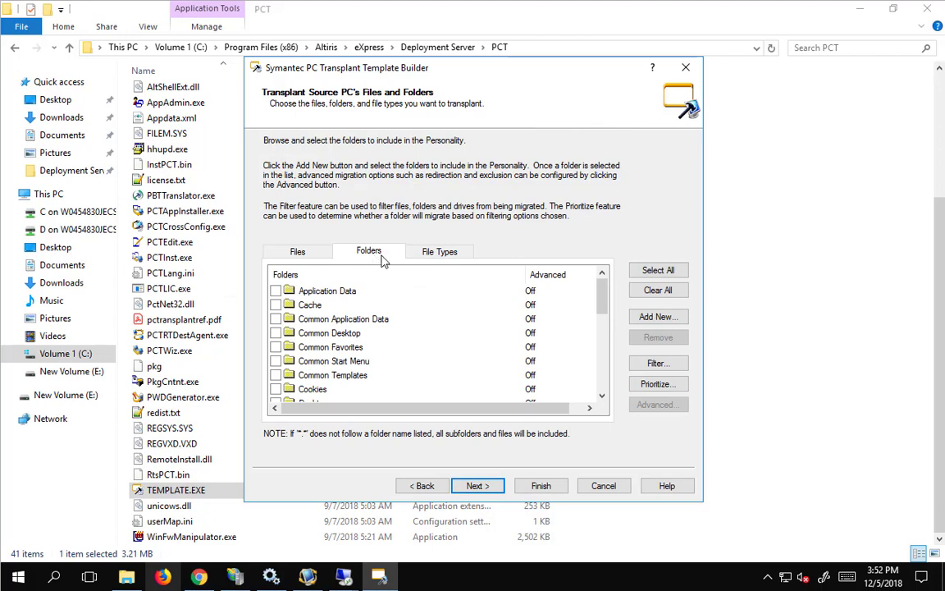
pyautogui.click(602, 398)
pyautogui.click(601, 397)
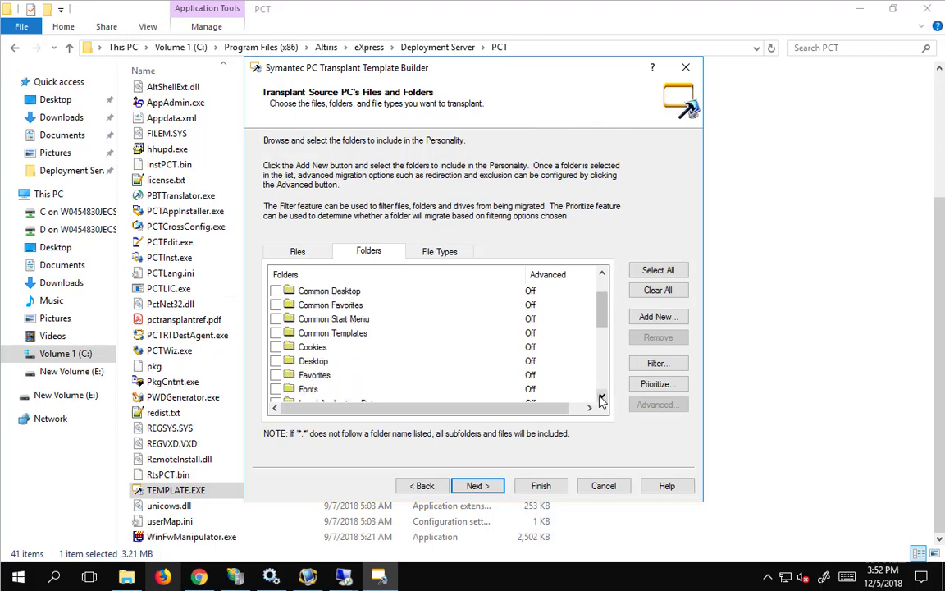
pyautogui.click(276, 375)
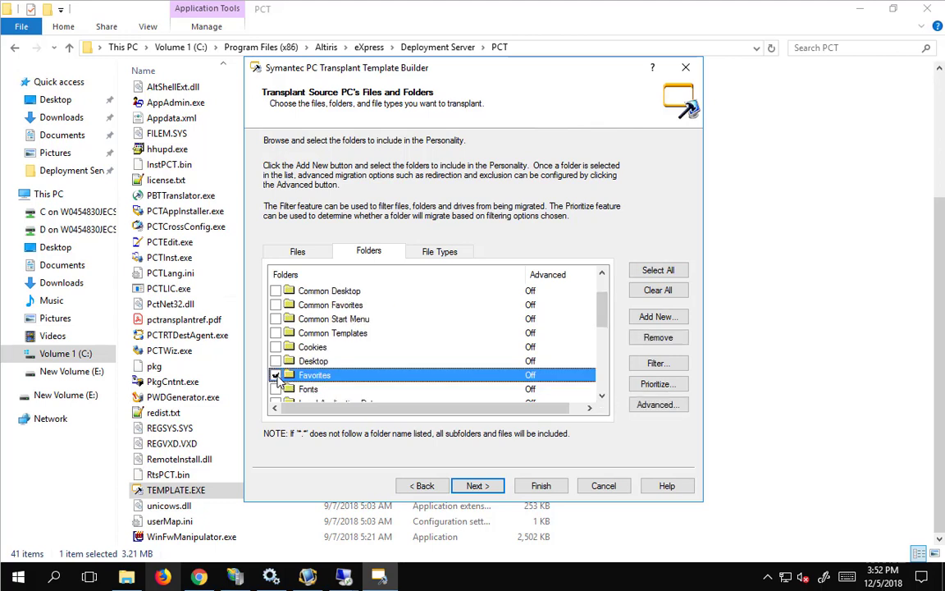
pyautogui.click(276, 361)
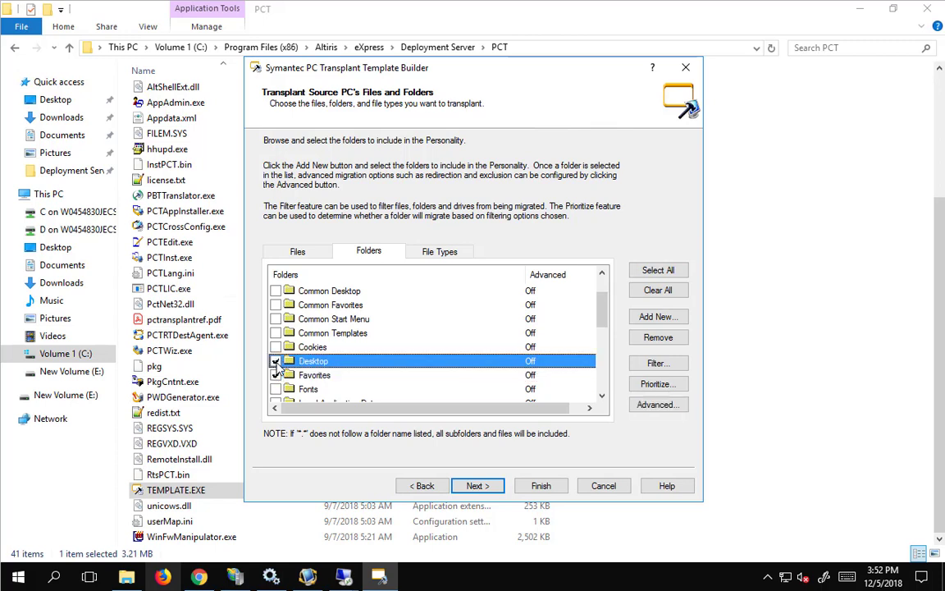
pyautogui.click(603, 398)
pyautogui.click(603, 398)
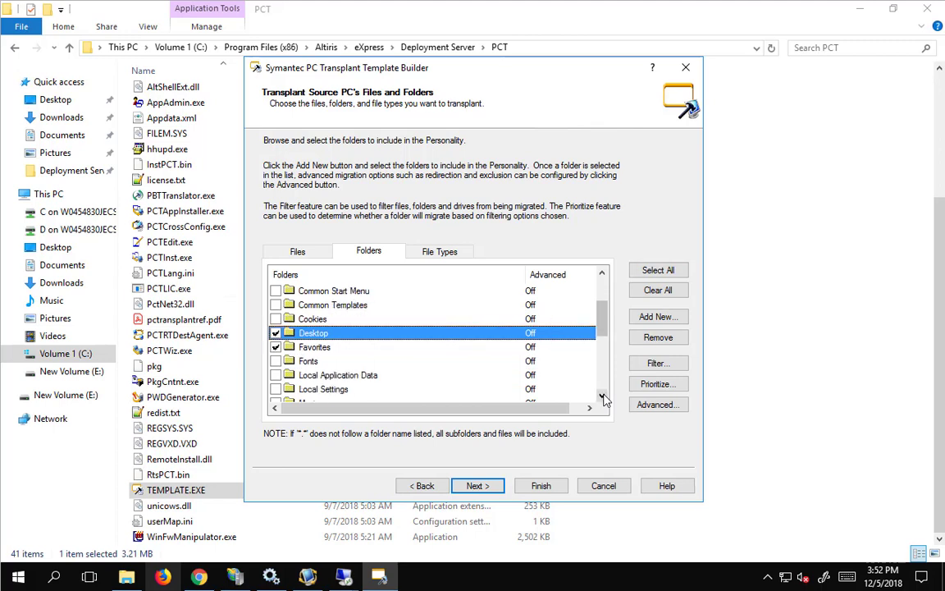
pyautogui.click(604, 398)
pyautogui.click(603, 398)
pyautogui.click(603, 398)
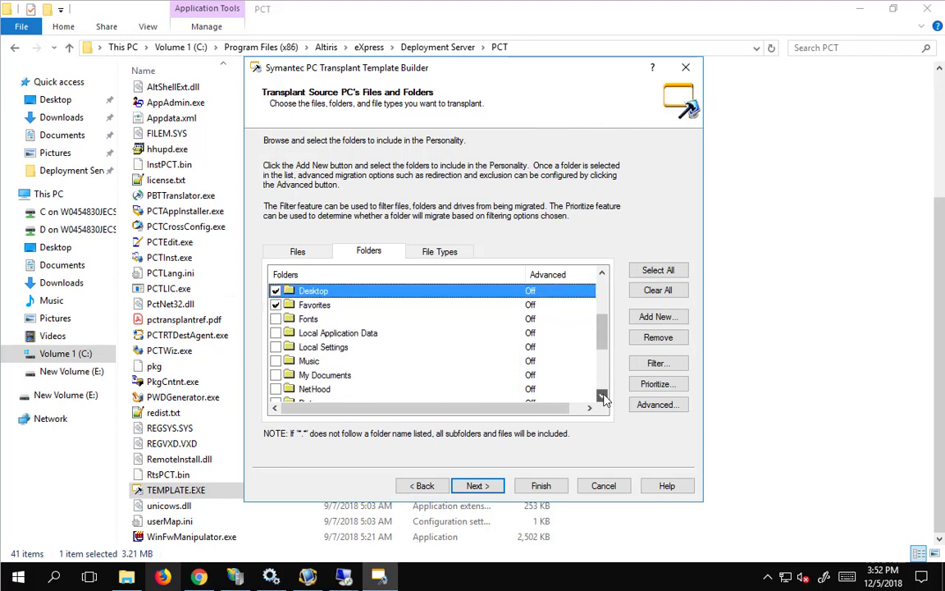
pyautogui.click(276, 362)
pyautogui.click(277, 375)
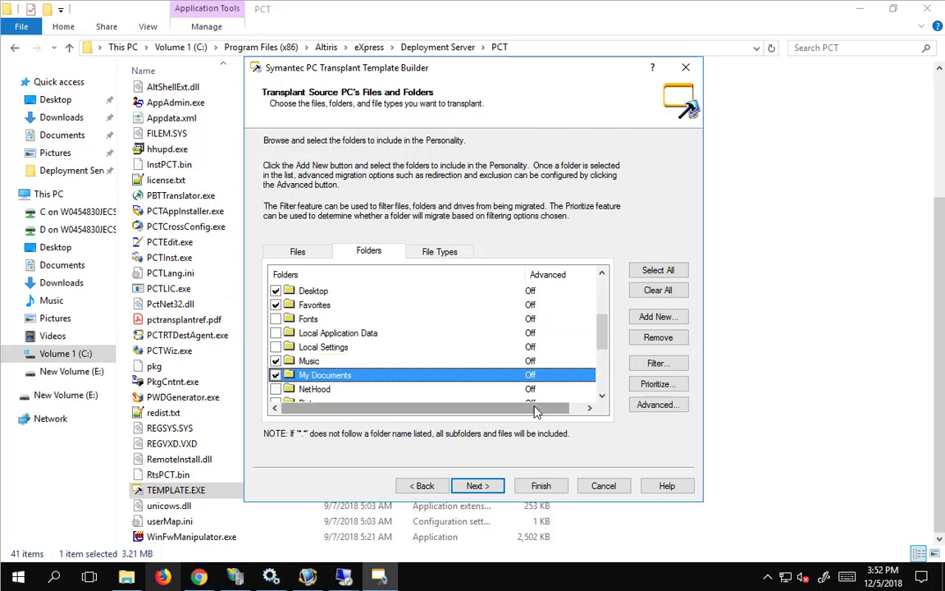
# Tick Pictures and User Profile, and briefly tick Video before unchecking it.
pyautogui.click(602, 398)
pyautogui.click(602, 398)
pyautogui.scroll(-1, 370, 344)
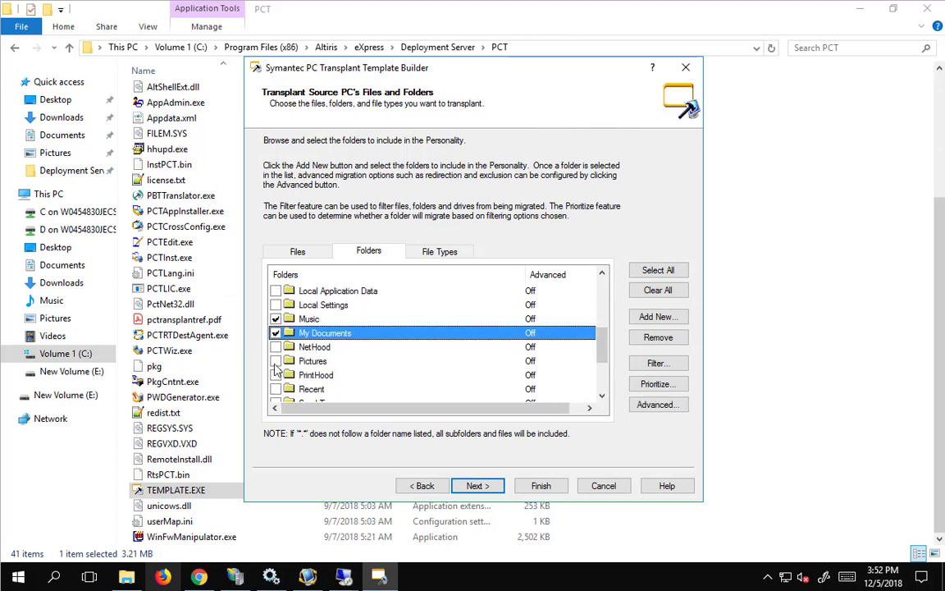
pyautogui.click(277, 362)
pyautogui.scroll(-5, 320, 369)
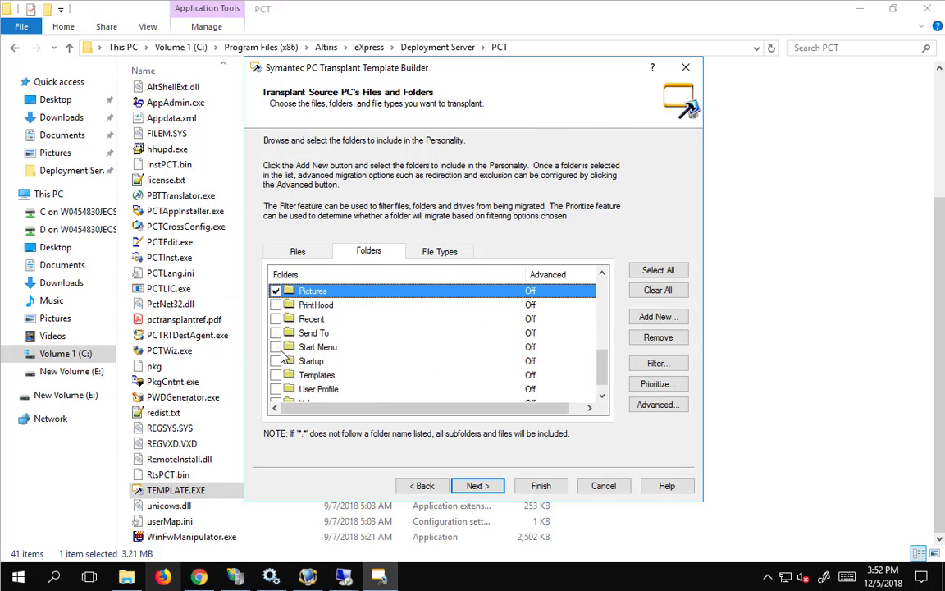
pyautogui.click(276, 389)
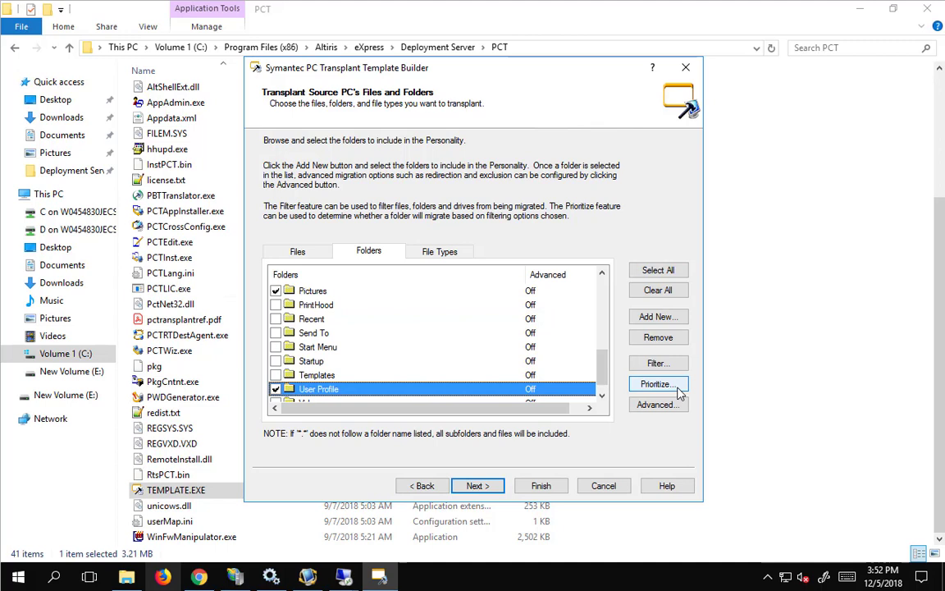
pyautogui.click(601, 395)
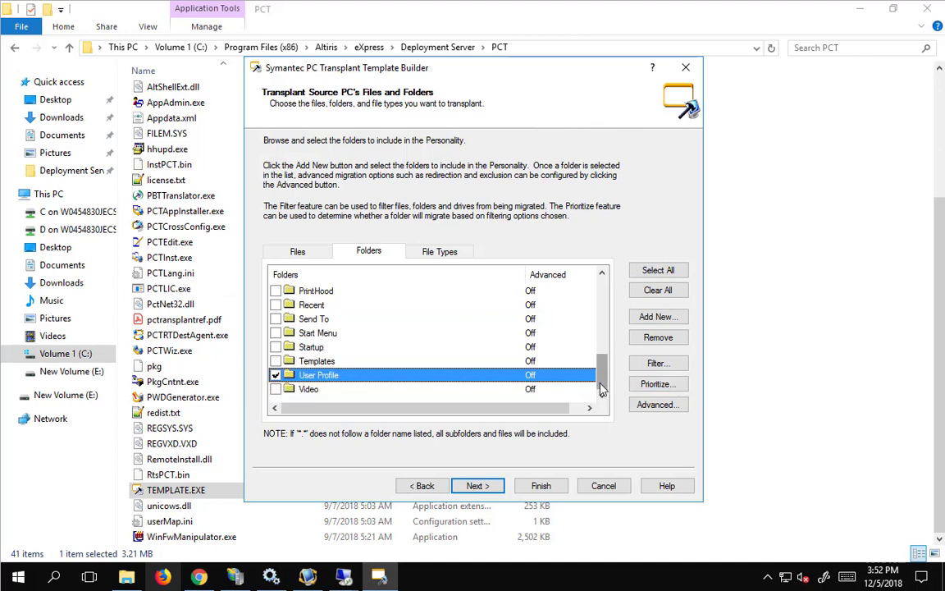
pyautogui.click(276, 389)
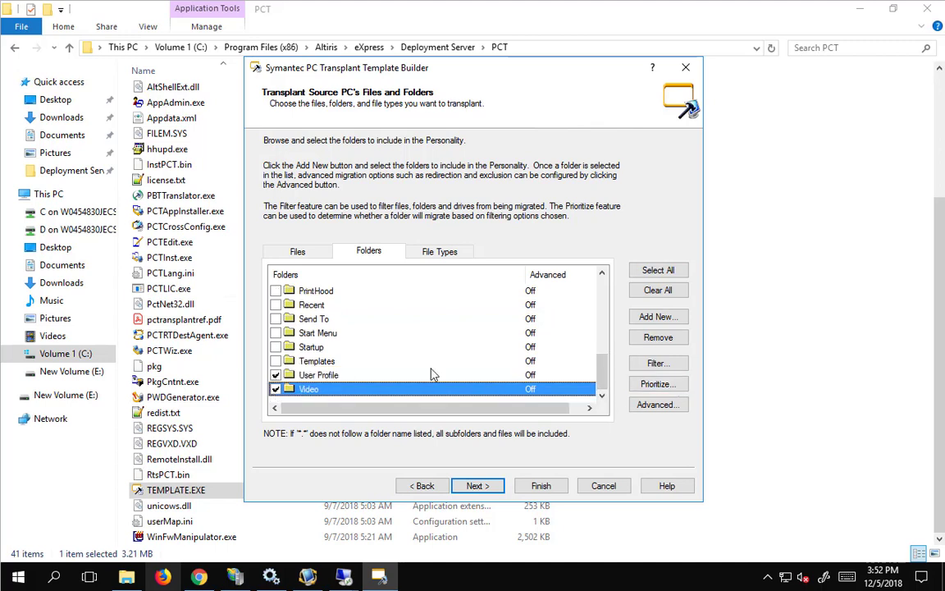
pyautogui.scroll(1, 386, 378)
pyautogui.scroll(-1, 336, 361)
pyautogui.click(276, 389)
# Review the folder entries, toggle Desktop, and reselect the User Profile entry.
pyautogui.click(394, 376)
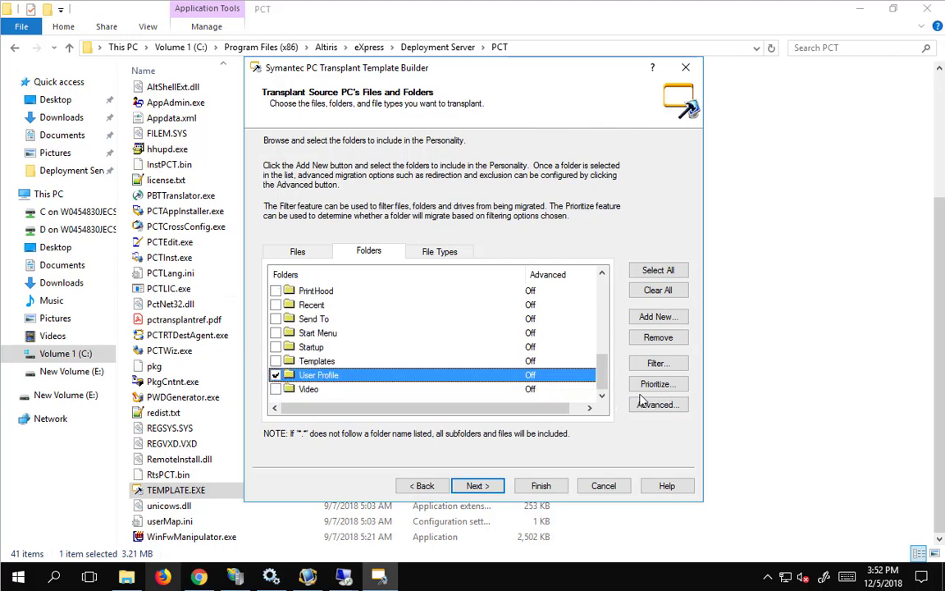
pyautogui.scroll(1, 338, 376)
pyautogui.click(313, 318)
pyautogui.press('Up')
pyautogui.press('Up')
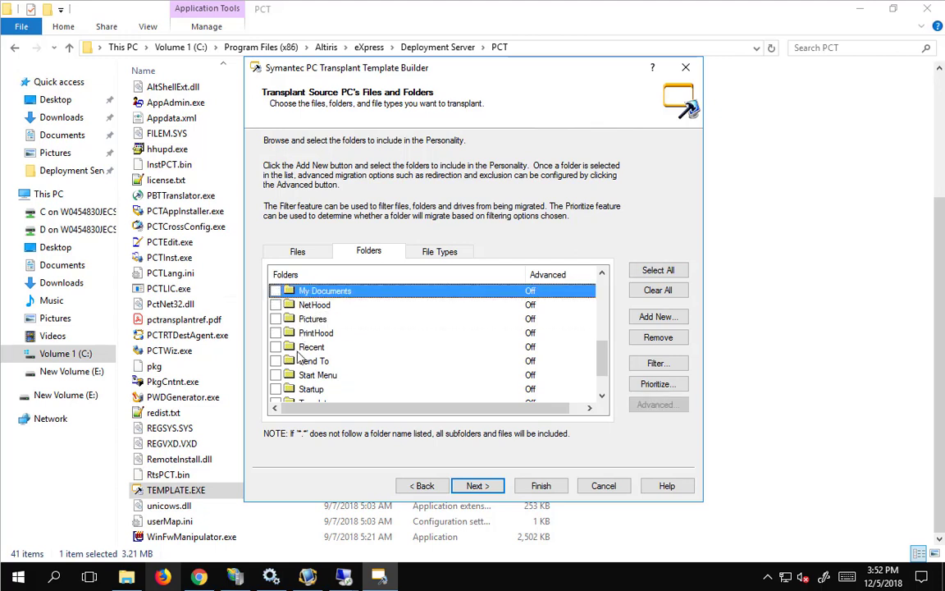
pyautogui.scroll(2, 299, 361)
pyautogui.press('Up')
pyautogui.press('Up')
pyautogui.press('Up')
pyautogui.press('Up')
pyautogui.press('Up')
pyautogui.click(275, 292)
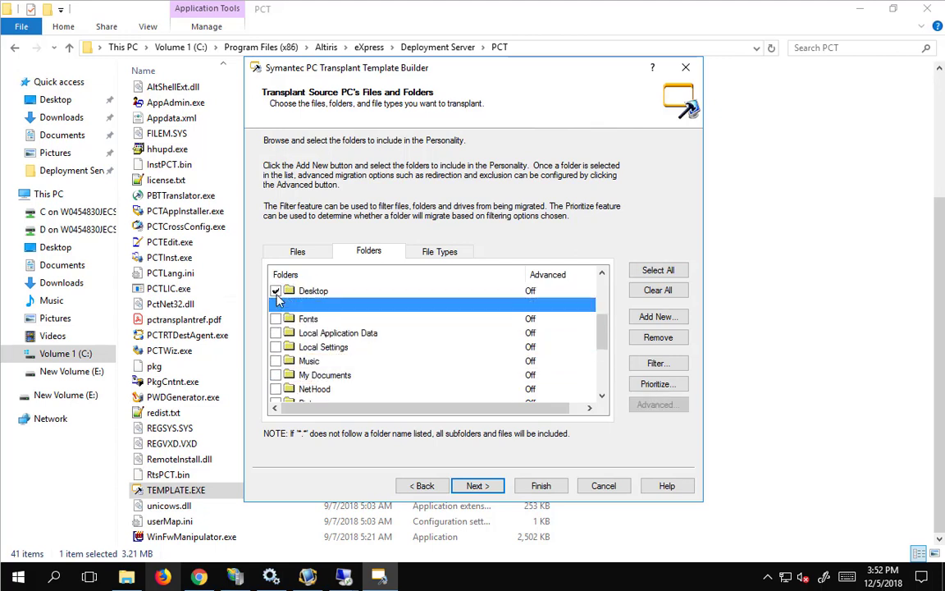
pyautogui.press('Up')
pyautogui.scroll(3, 359, 333)
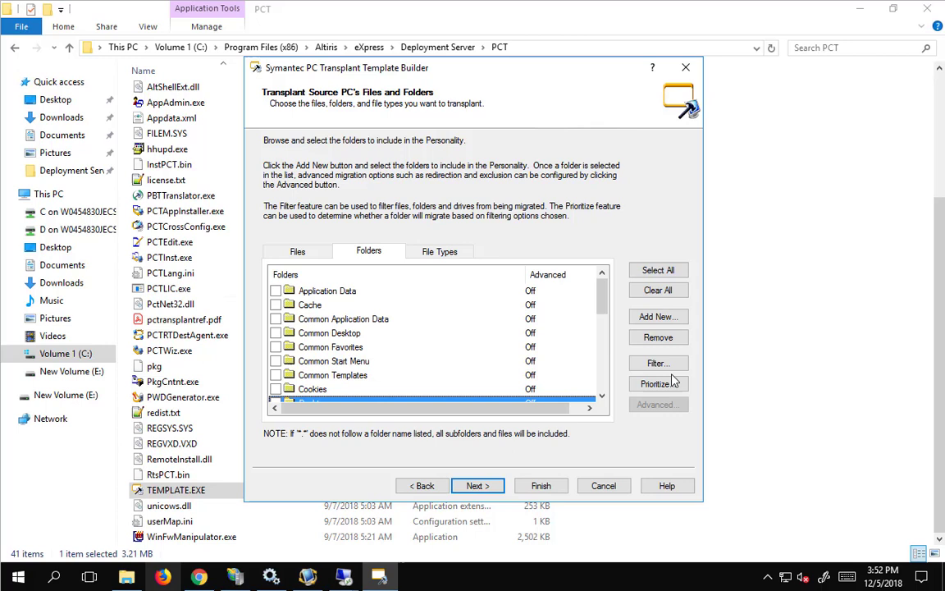
pyautogui.scroll(-6, 523, 358)
pyautogui.click(276, 375)
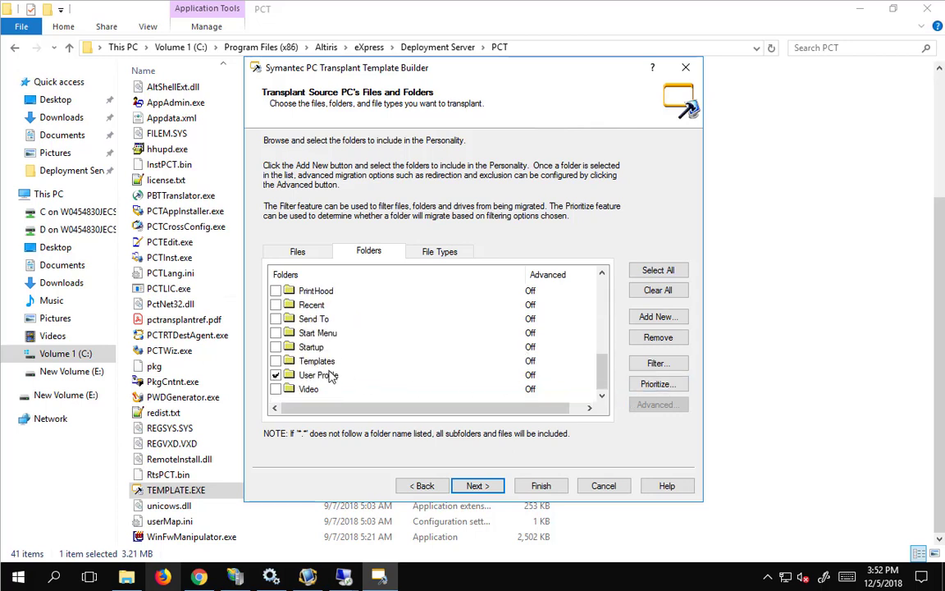
pyautogui.click(332, 376)
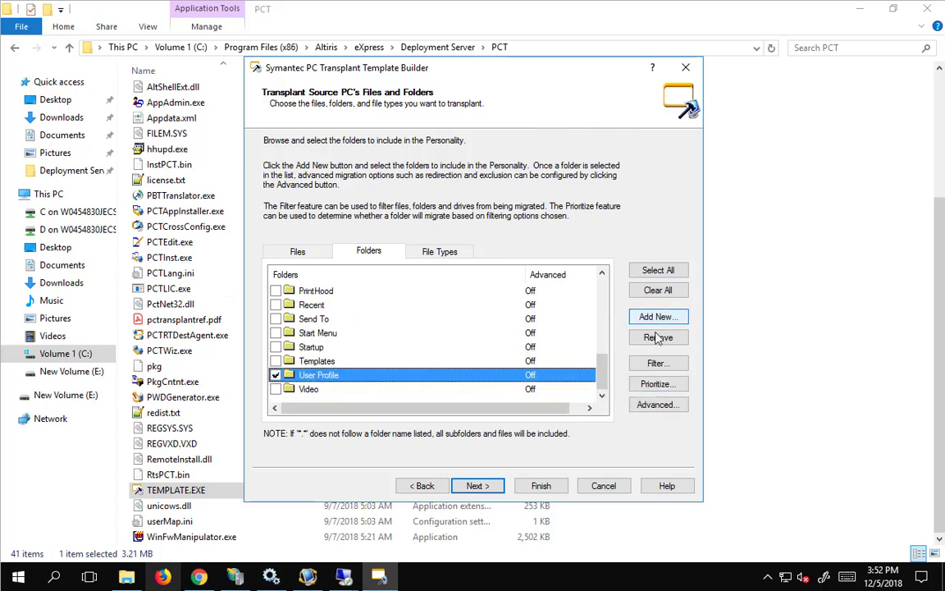
pyautogui.click(660, 403)
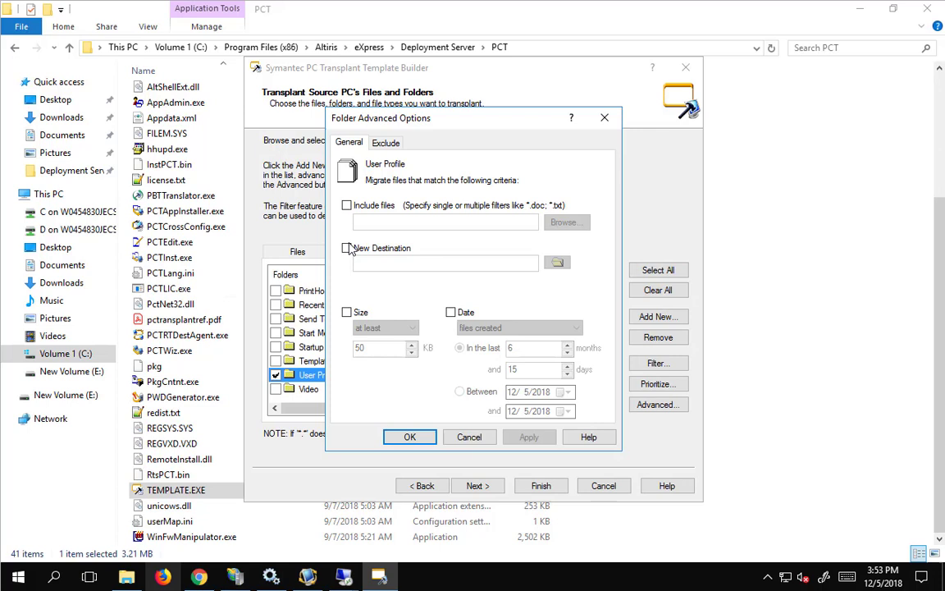
pyautogui.click(385, 143)
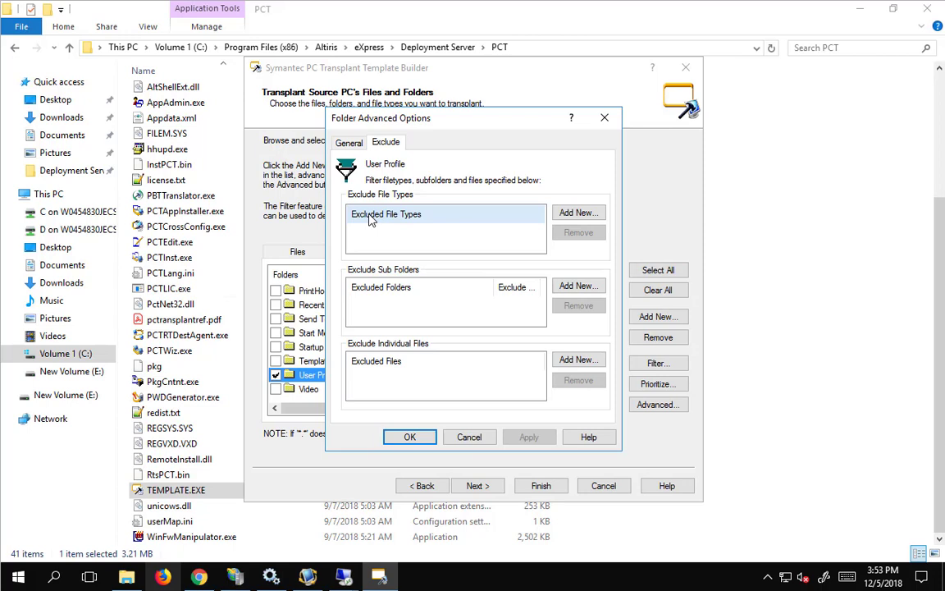
pyautogui.click(349, 144)
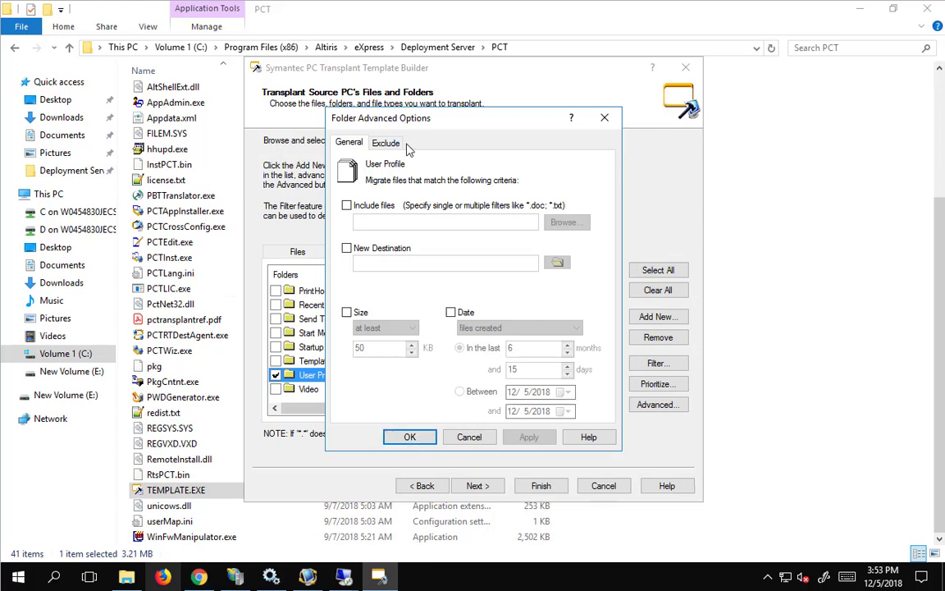
pyautogui.click(419, 437)
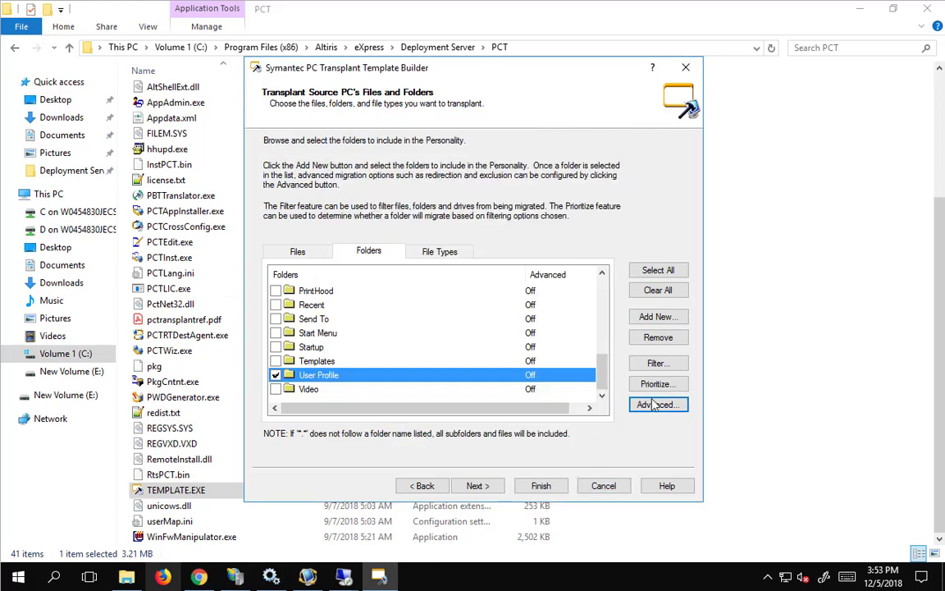
# At Capture Options, view the Advanced Options' Undo, Security, Other and Paths tabs, then cancel.
pyautogui.click(478, 486)
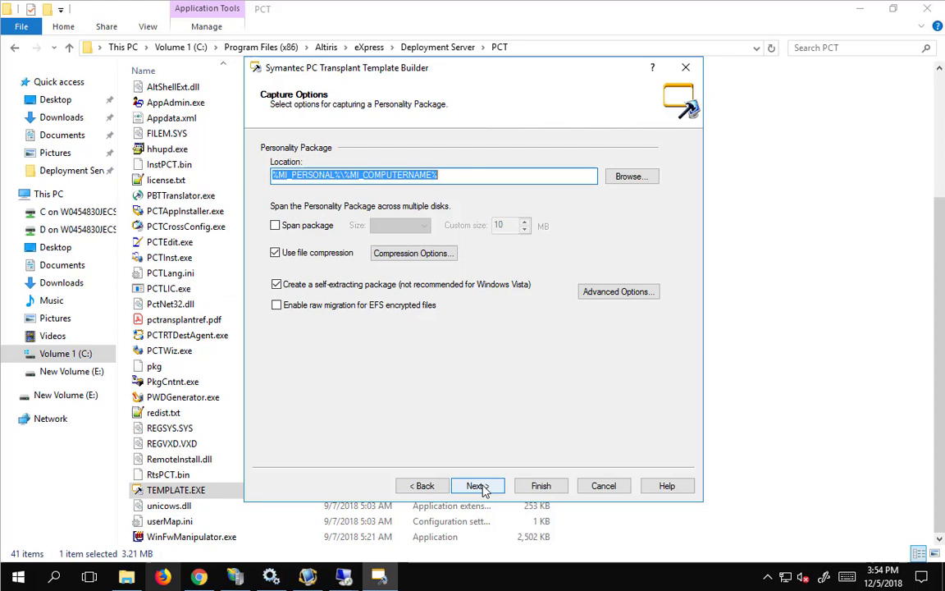
pyautogui.click(622, 293)
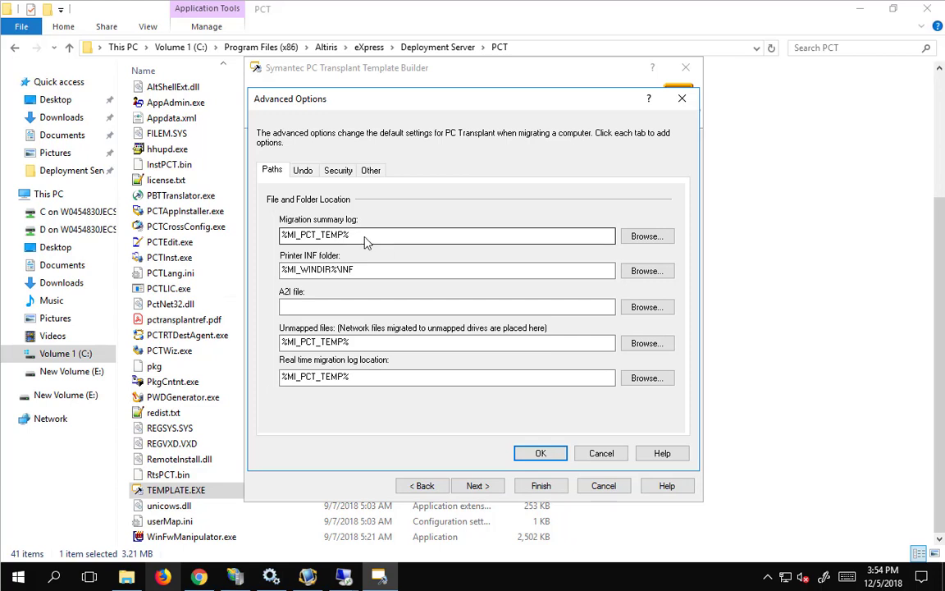
pyautogui.click(300, 169)
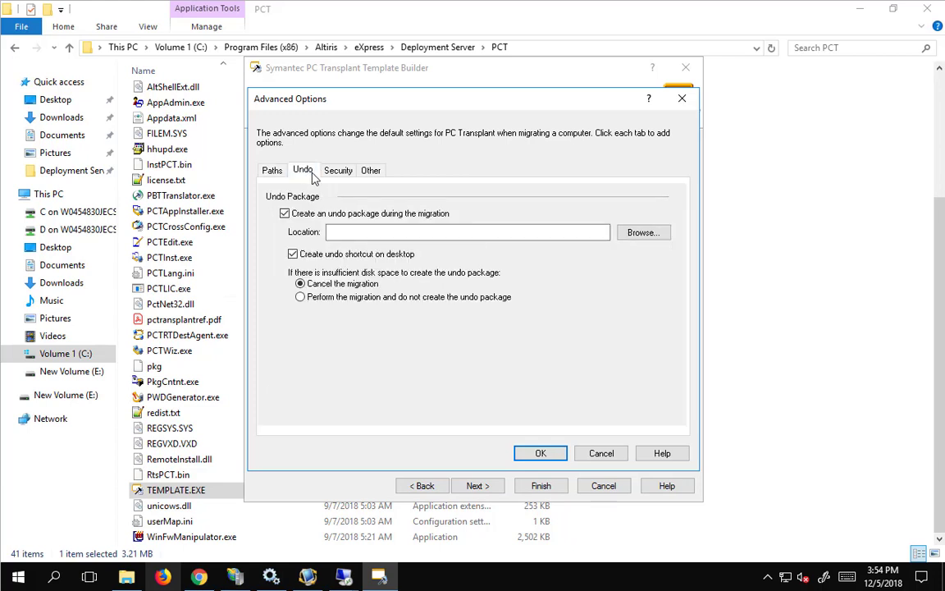
pyautogui.click(339, 174)
pyautogui.click(370, 171)
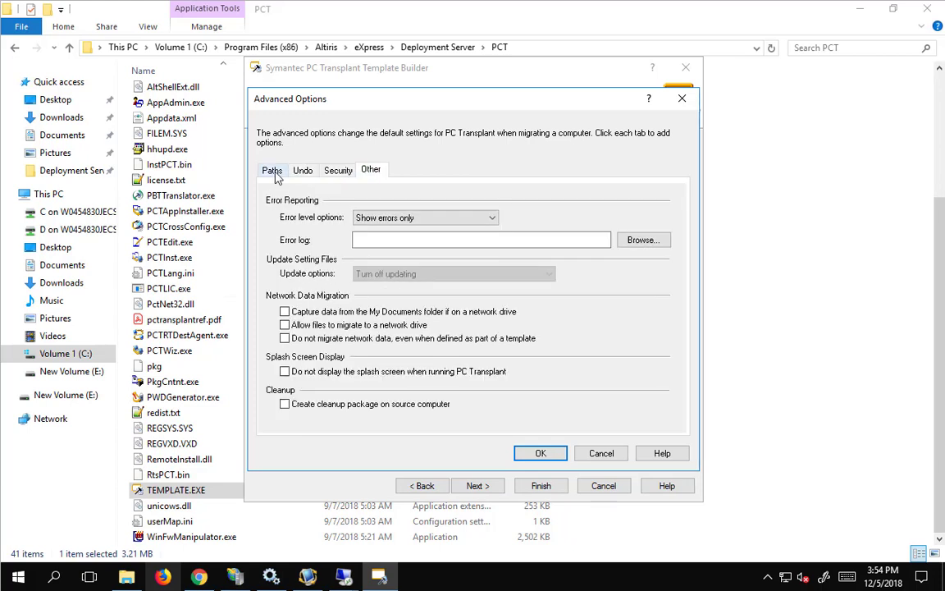
pyautogui.click(272, 170)
pyautogui.click(586, 458)
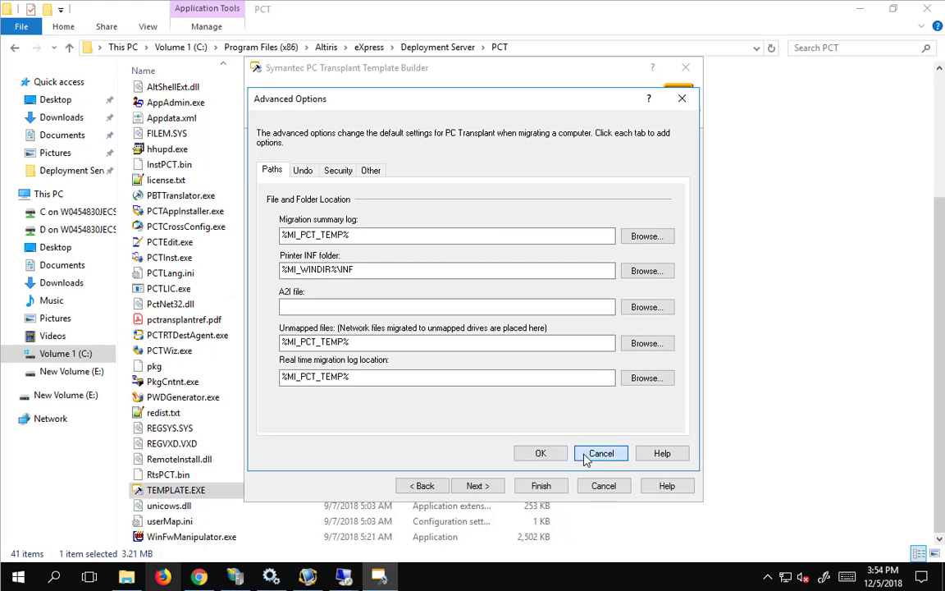
pyautogui.click(576, 456)
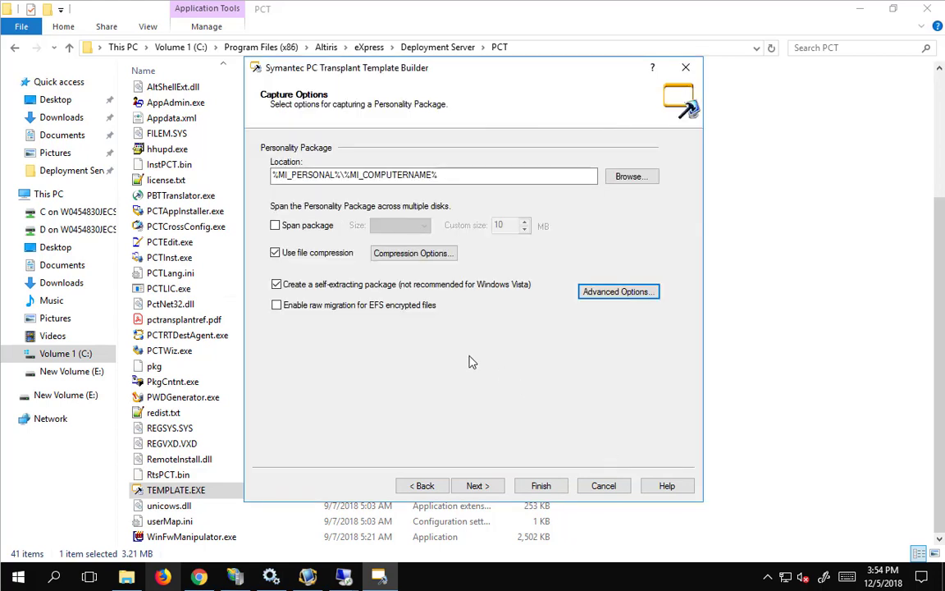
# Leave the deploy options and their advanced settings unchanged, advancing to Creating a Personality Build Template.
pyautogui.click(476, 486)
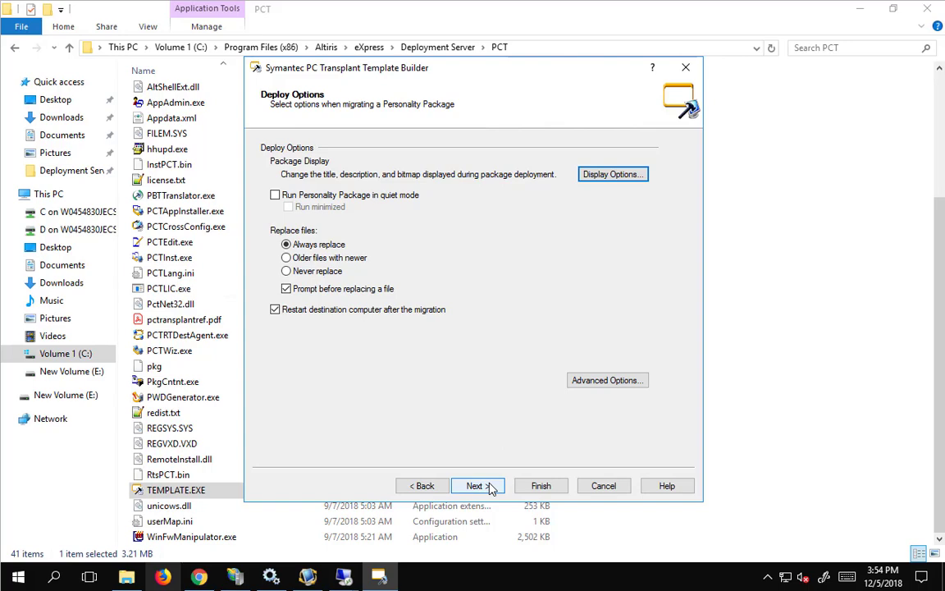
pyautogui.click(607, 382)
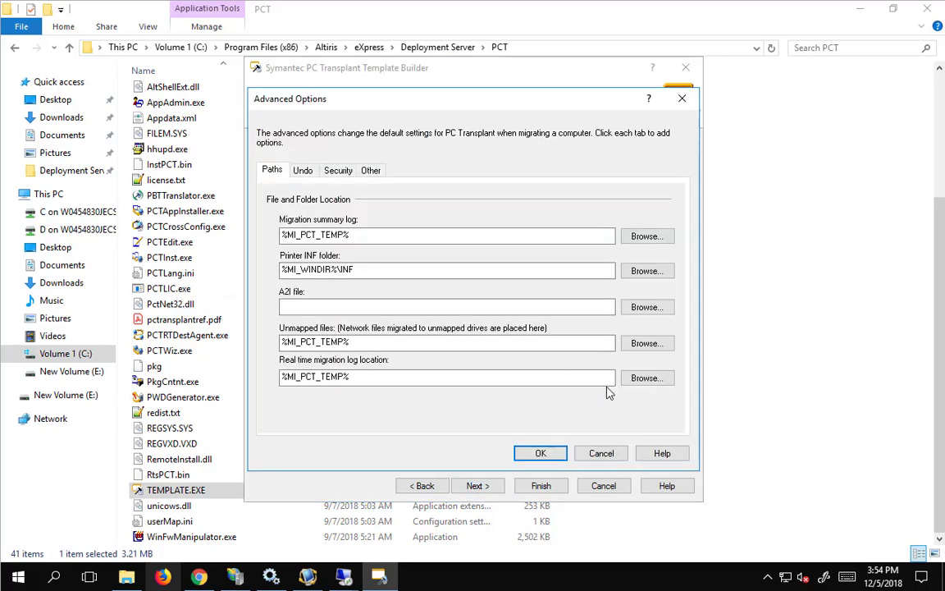
pyautogui.click(601, 453)
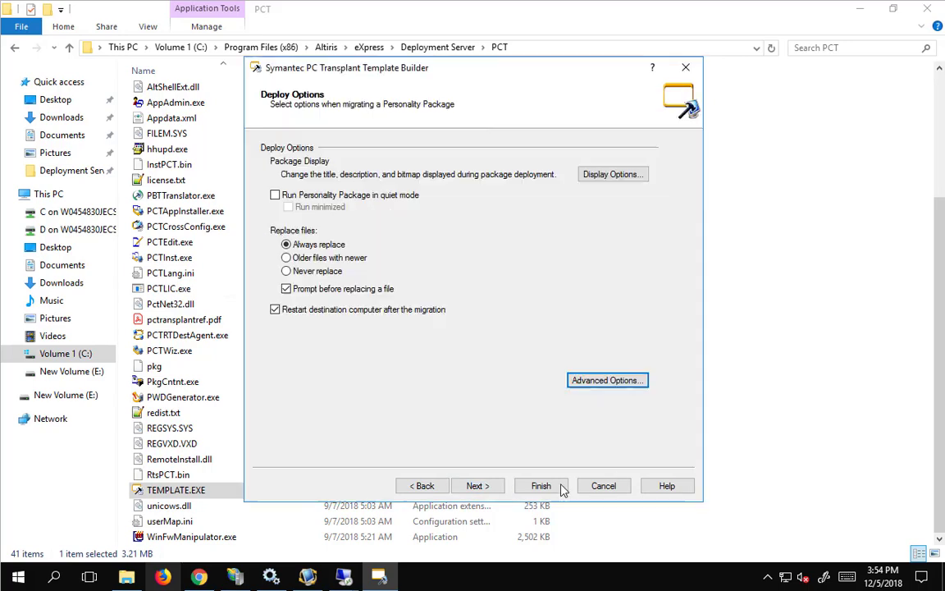
pyautogui.click(479, 485)
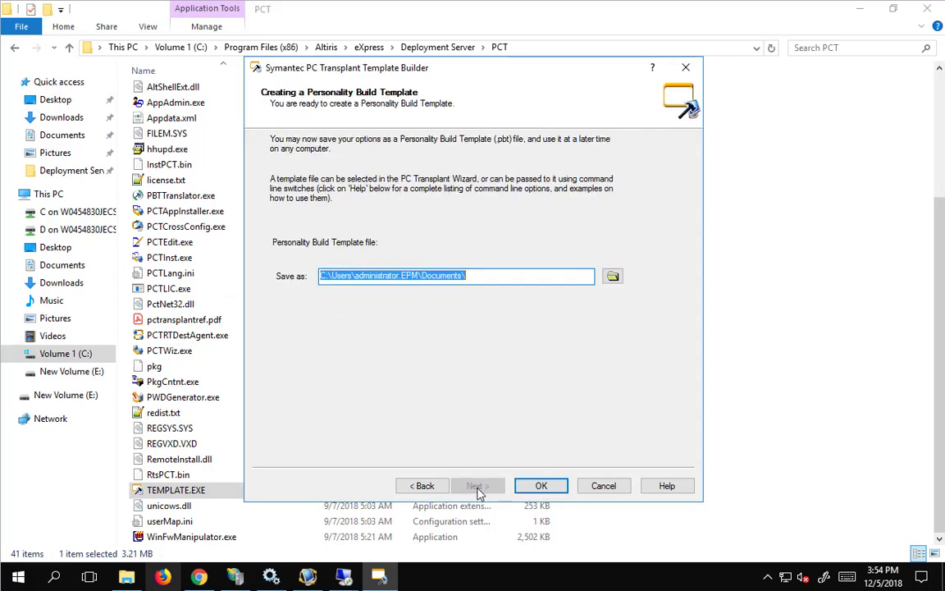
# Browse the Save as location to C:\Program Files (x86)\Altiris\eXpress\Deployment Server\PCT\EN.
pyautogui.click(614, 277)
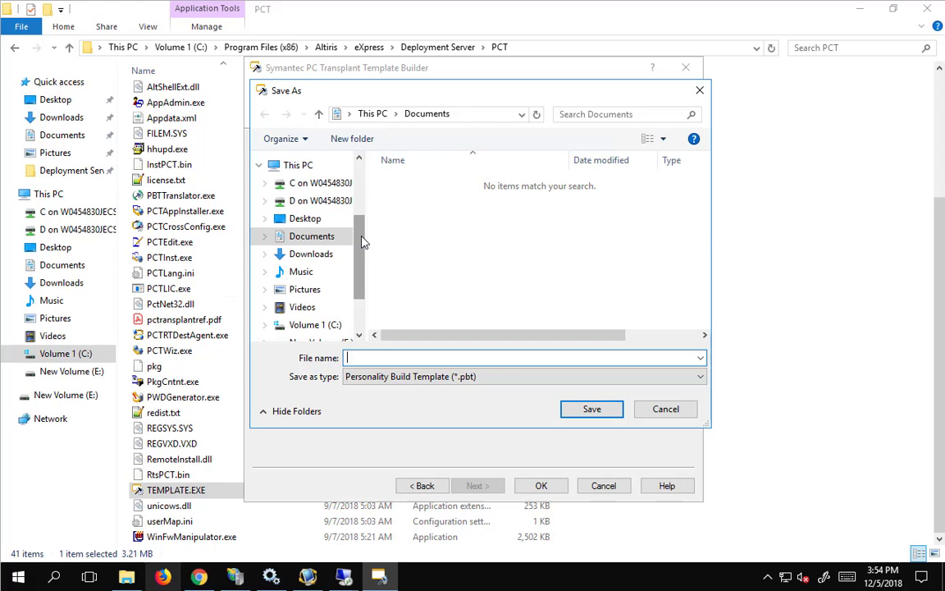
pyautogui.moveTo(358, 258); pyautogui.dragTo(359, 294)
pyautogui.click(316, 248)
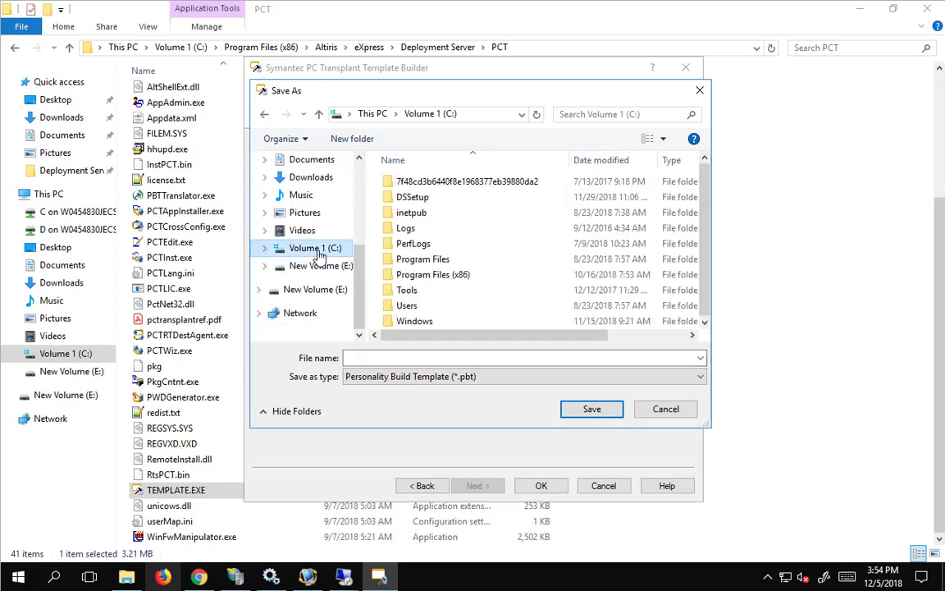
pyautogui.doubleClick(433, 275)
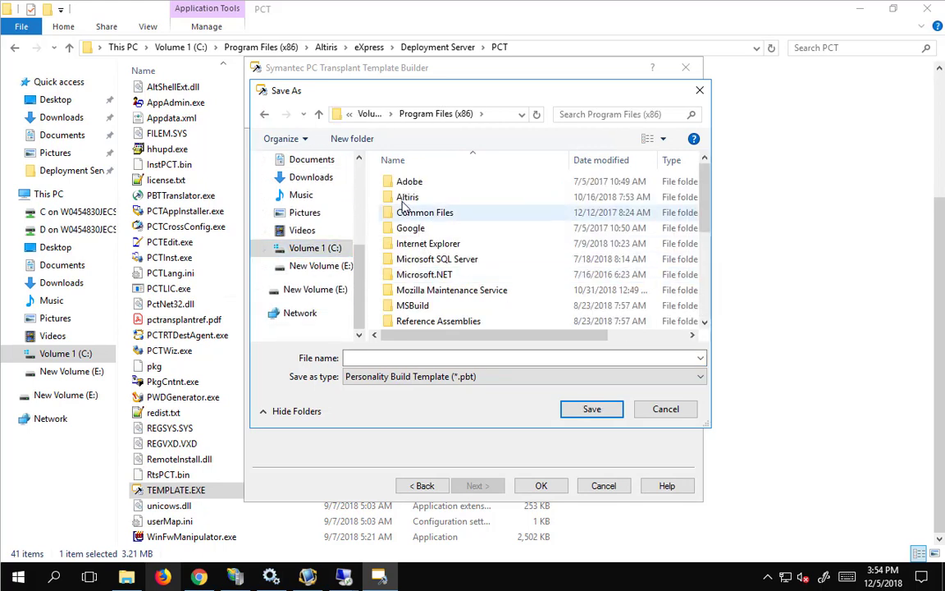
pyautogui.click(403, 203)
pyautogui.doubleClick(403, 200)
pyautogui.doubleClick(406, 183)
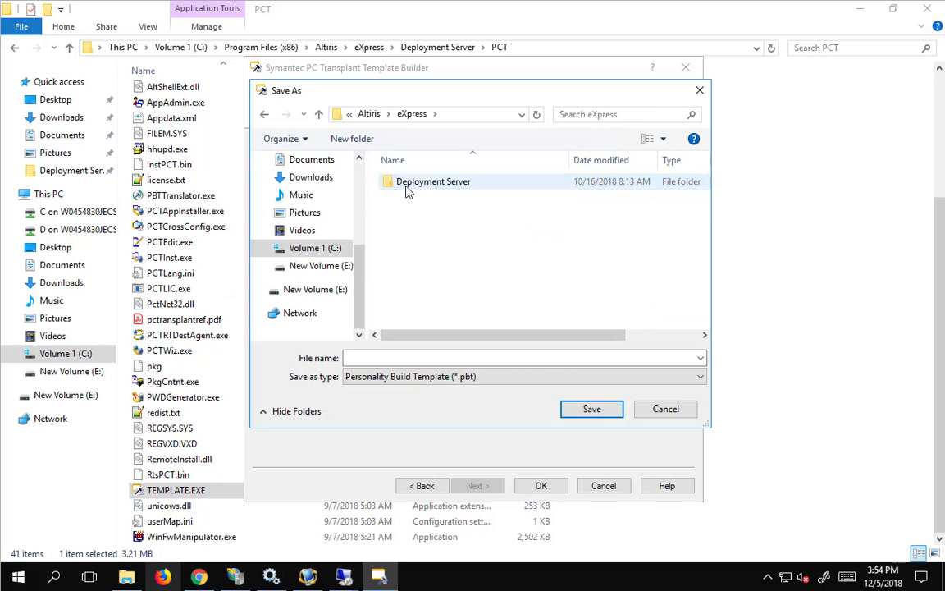
pyautogui.doubleClick(420, 182)
pyautogui.scroll(-1, 427, 283)
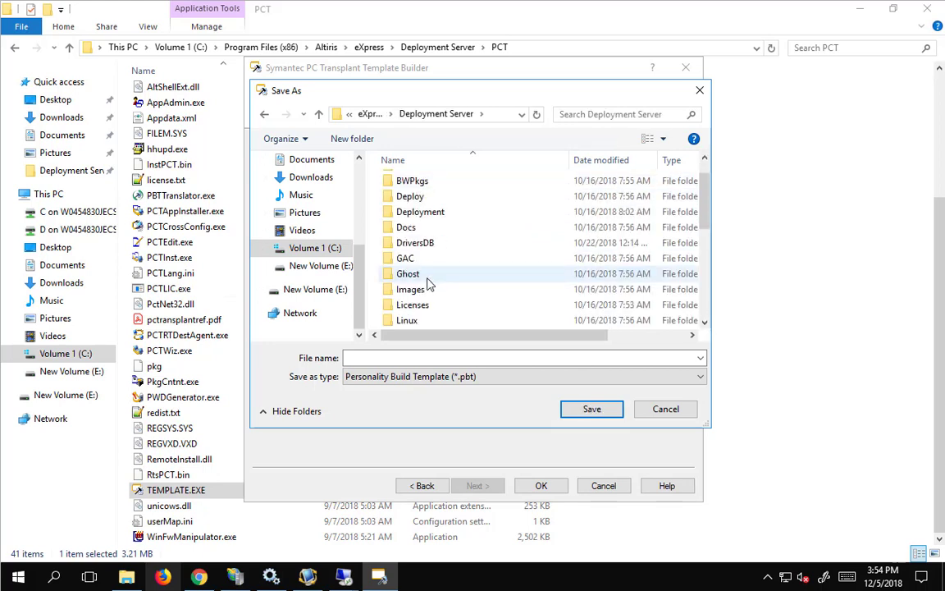
pyautogui.scroll(-1, 422, 296)
pyautogui.doubleClick(415, 307)
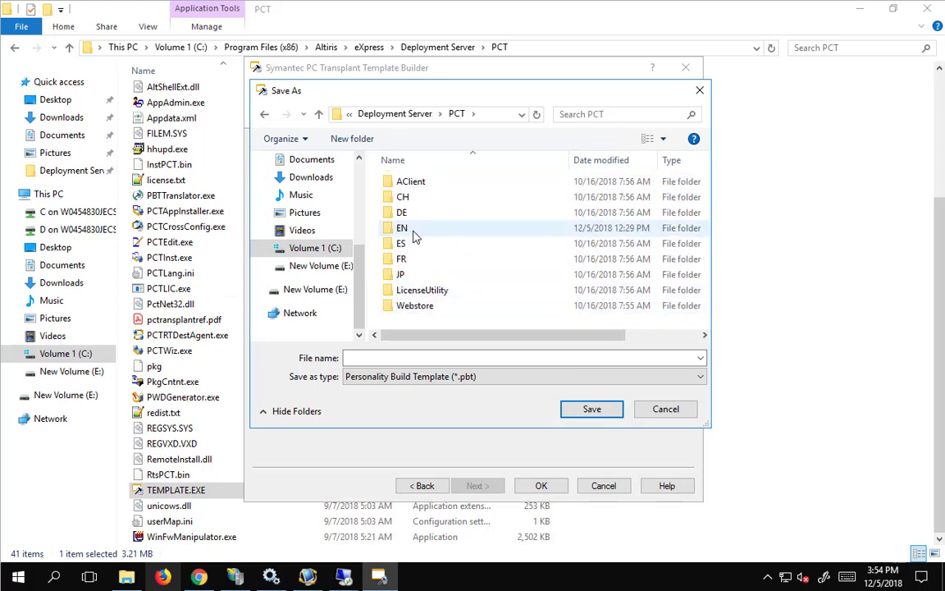
pyautogui.doubleClick(414, 233)
# Name the template file Office_profile_nodomain and save it there.
pyautogui.click(416, 358)
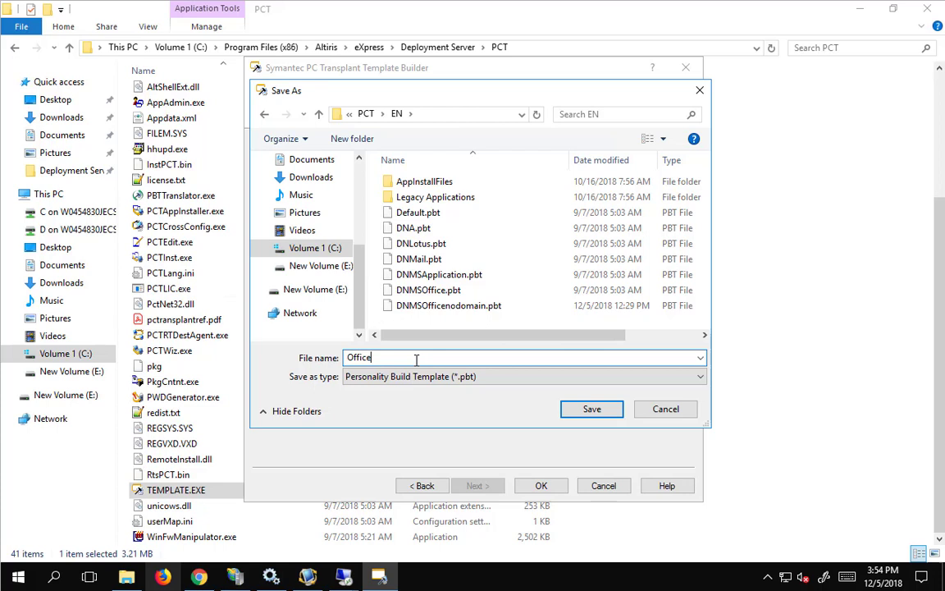
pyautogui.write('Office_de')
pyautogui.press('BackSpace')
pyautogui.press('BackSpace')
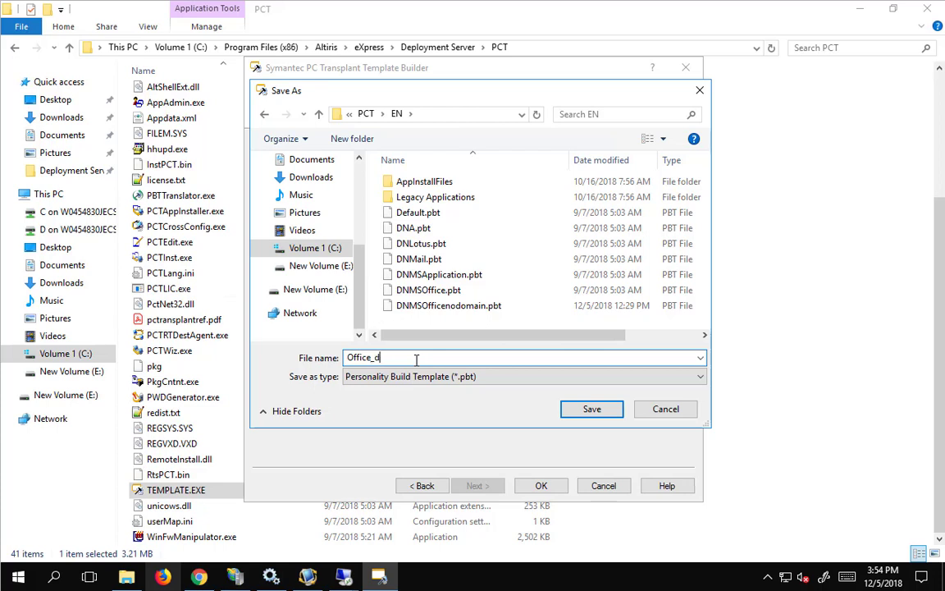
pyautogui.write('profile_nodomain')
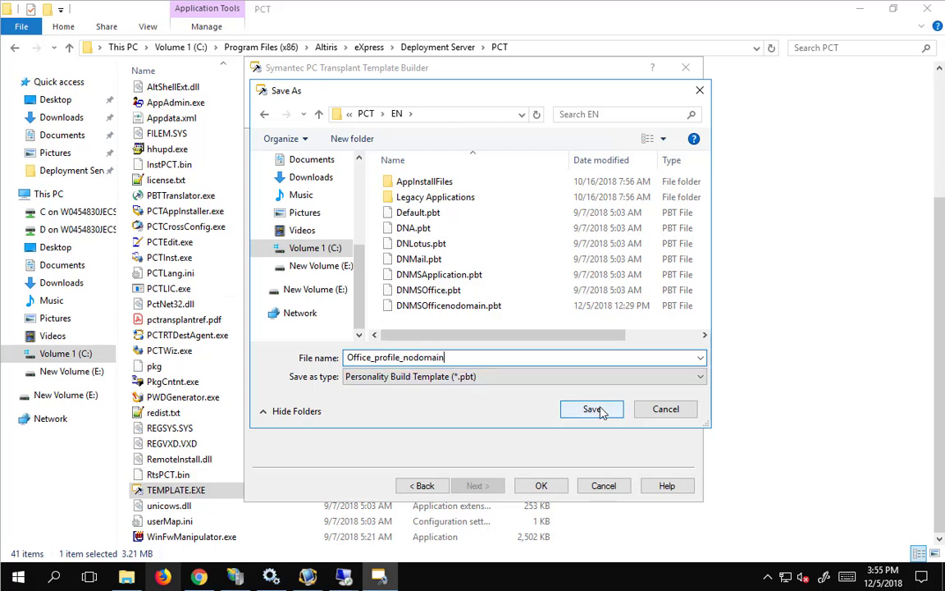
pyautogui.click(603, 409)
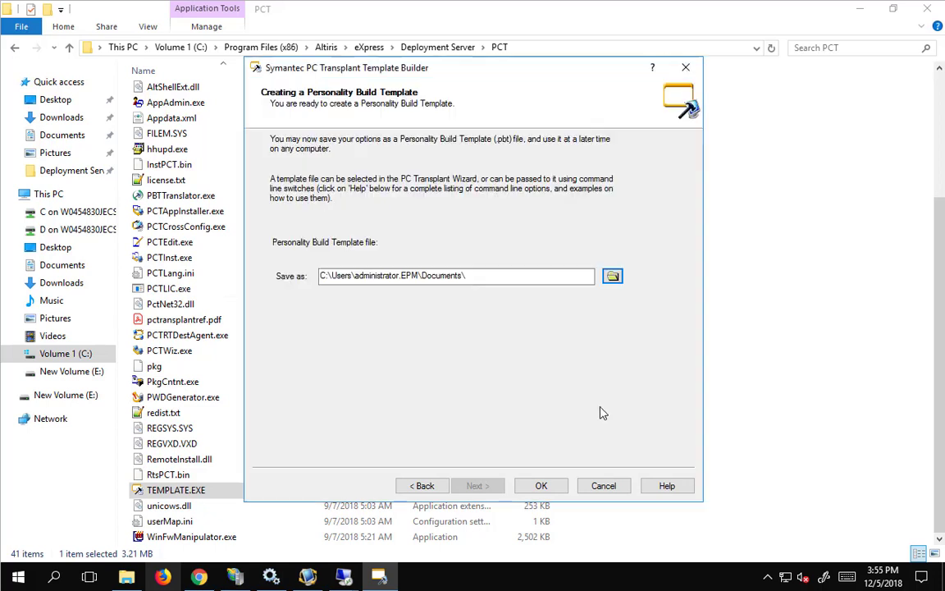
# Create the template, scroll through its Summary settings, and advance to Template Complete.
pyautogui.click(542, 486)
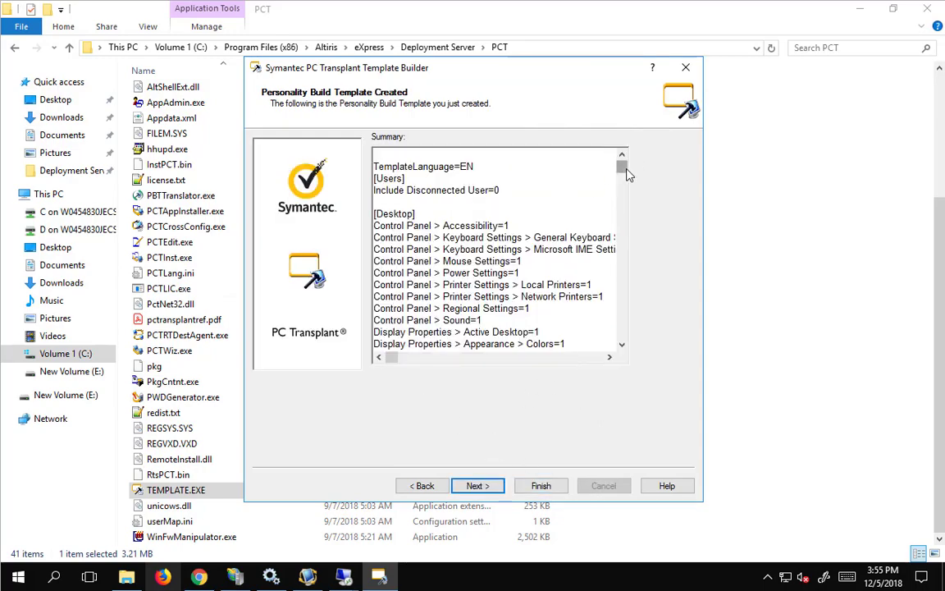
pyautogui.moveTo(626, 168); pyautogui.dragTo(622, 322)
pyautogui.scroll(-3, 493, 270)
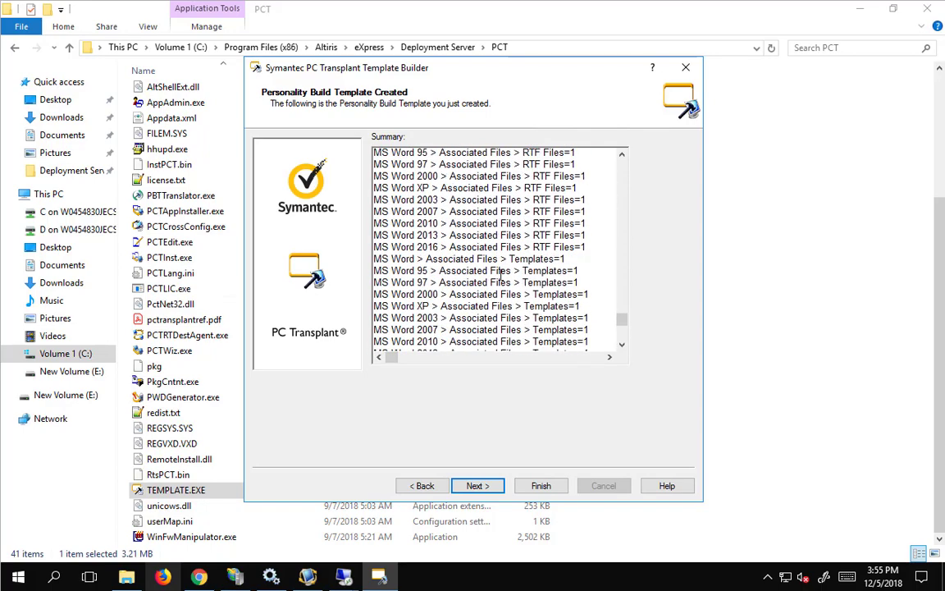
pyautogui.scroll(-20, 500, 277)
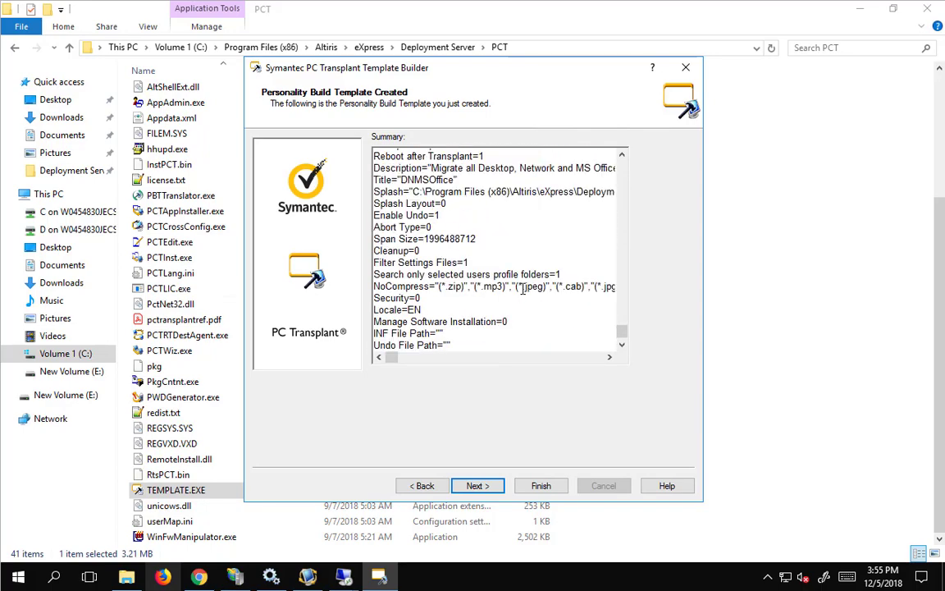
pyautogui.scroll(5, 523, 289)
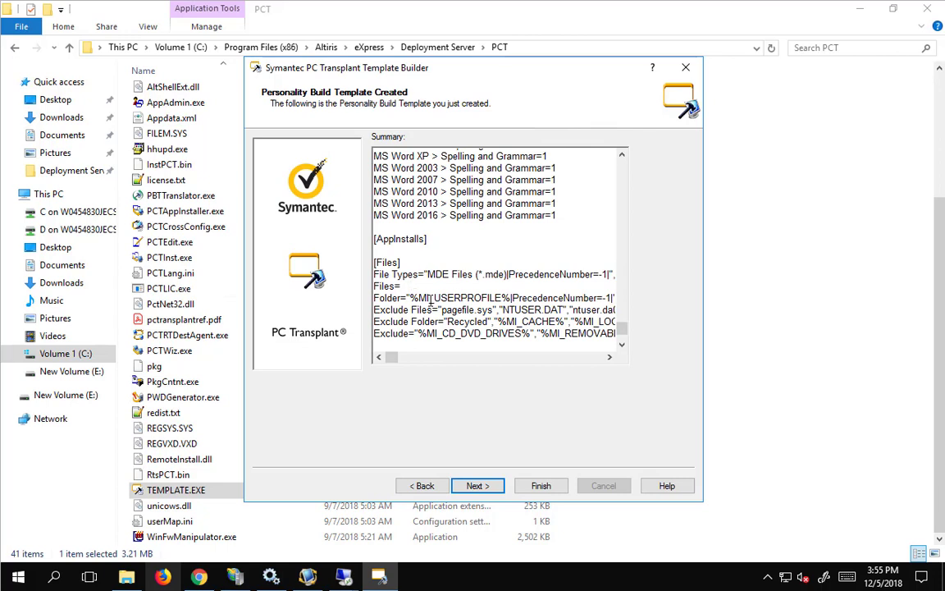
pyautogui.moveTo(409, 298); pyautogui.dragTo(613, 298)
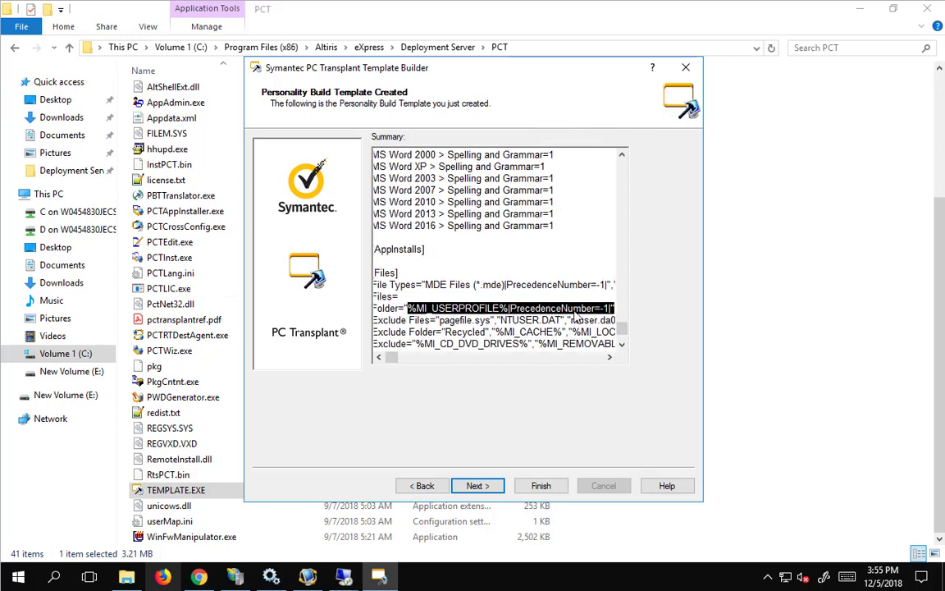
pyautogui.scroll(-2, 506, 292)
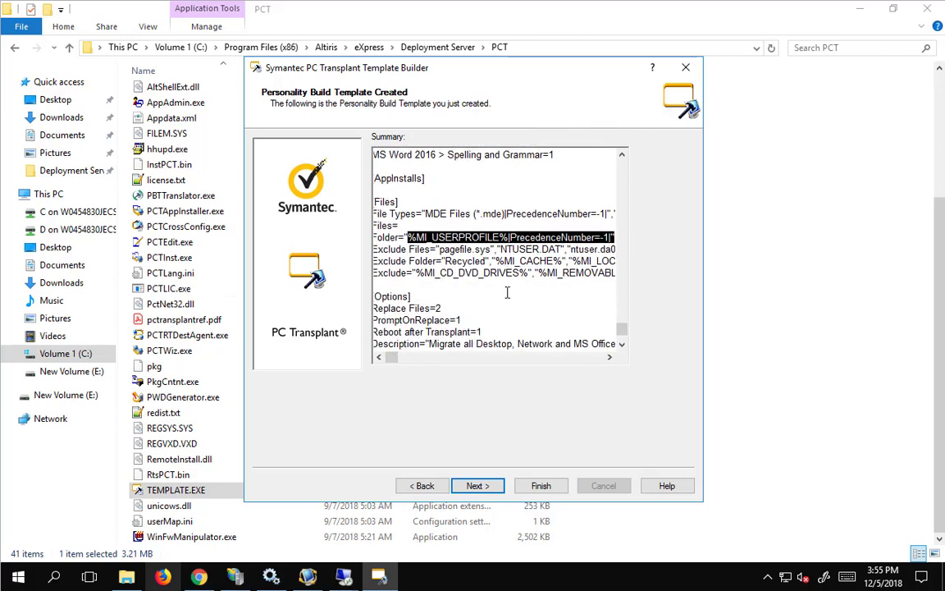
pyautogui.click(477, 486)
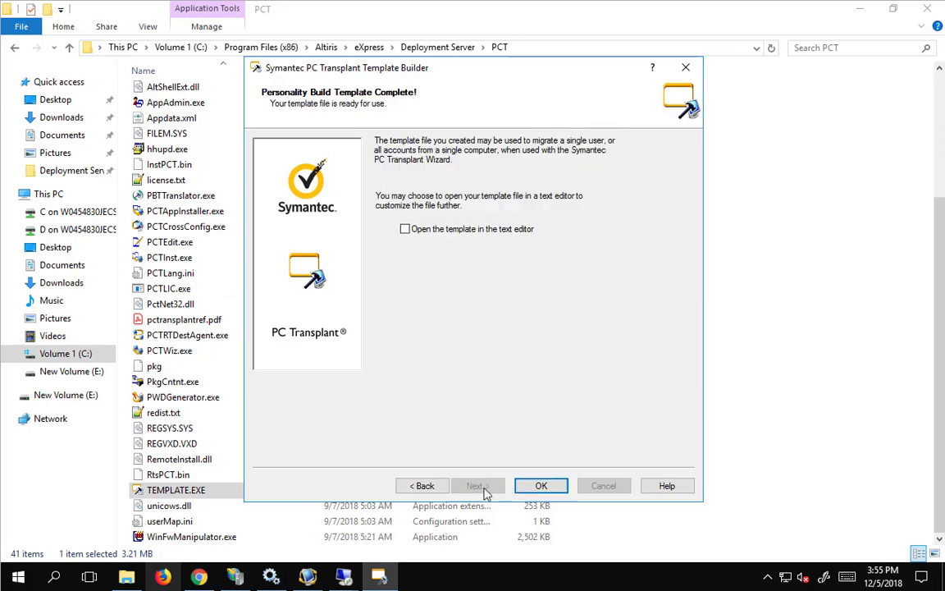
pyautogui.click(541, 488)
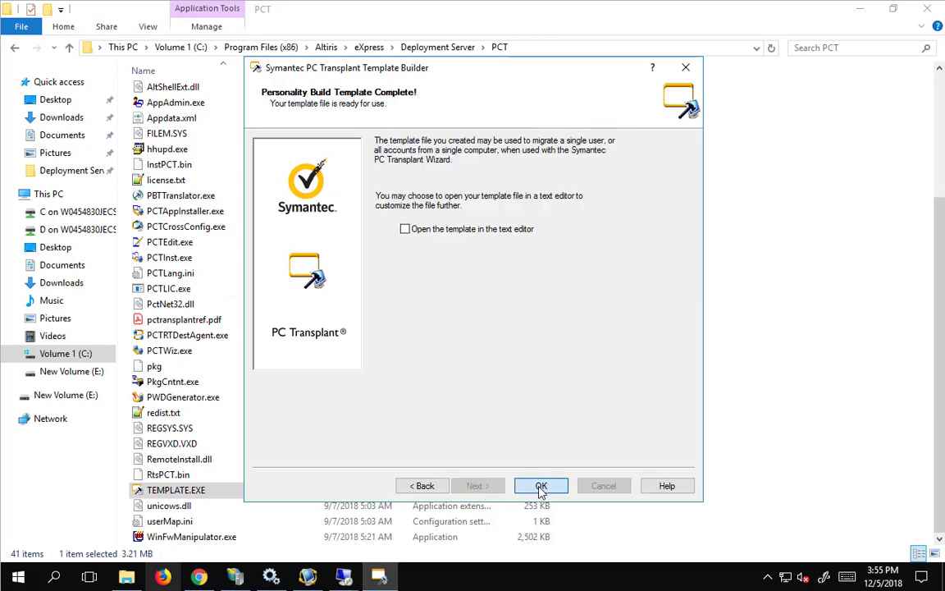
# Finish the wizard opening Office_profile_nodomain.pbt in Notepad and scroll through its entries.
pyautogui.click(437, 229)
pyautogui.click(529, 486)
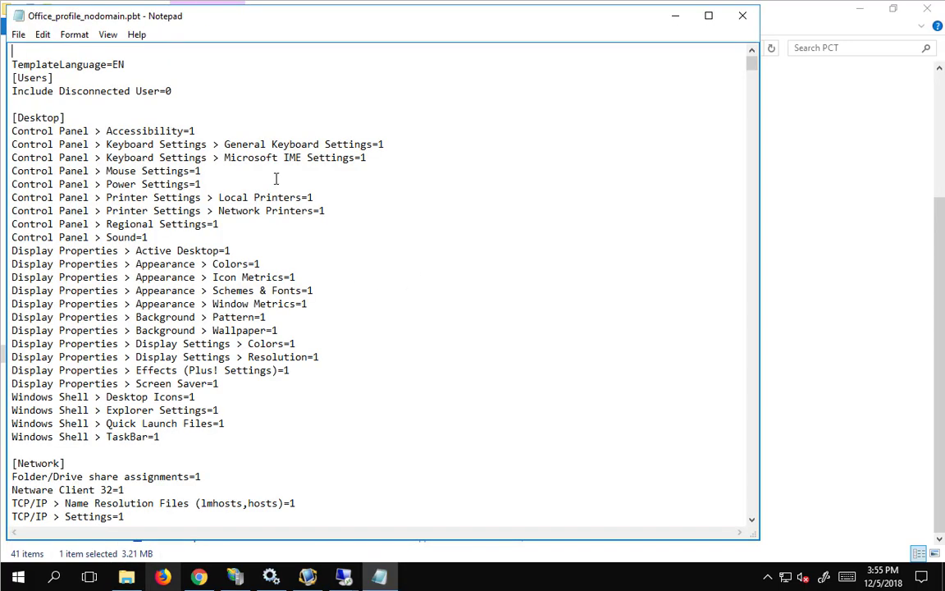
pyautogui.scroll(-20, 332, 205)
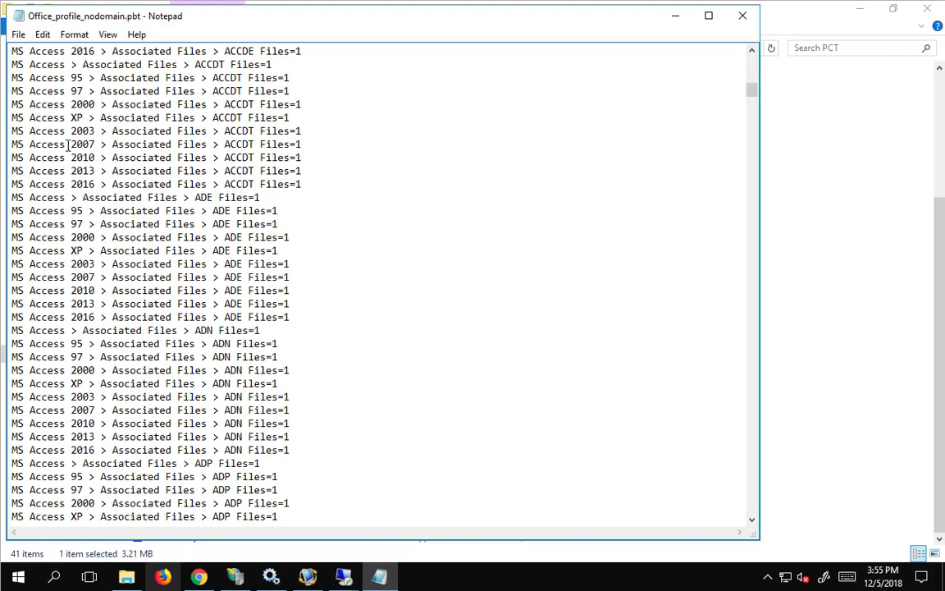
pyautogui.scroll(-11, 466, 271)
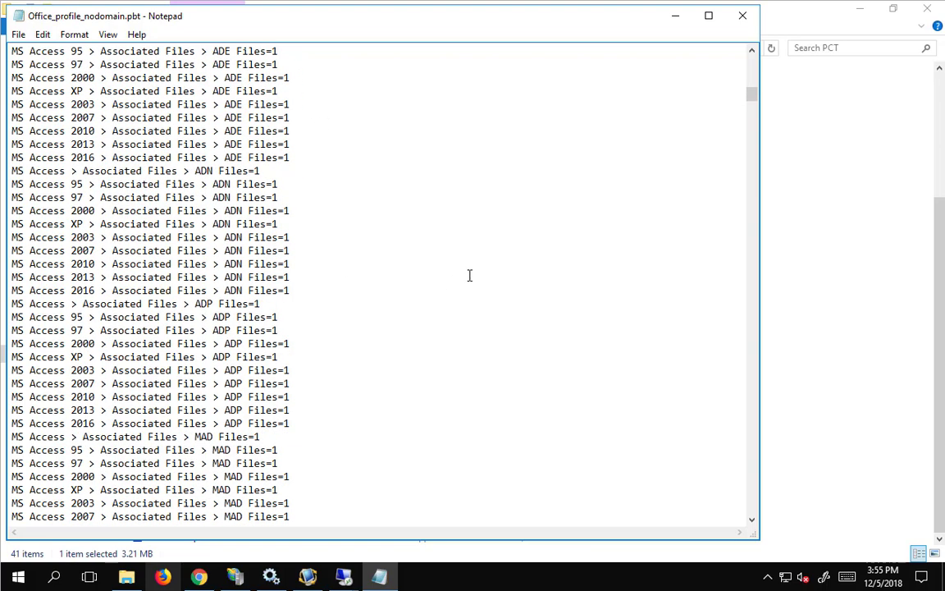
# Close the reviewed Office_profile_nodomain.pbt template window.
pyautogui.click(743, 15)
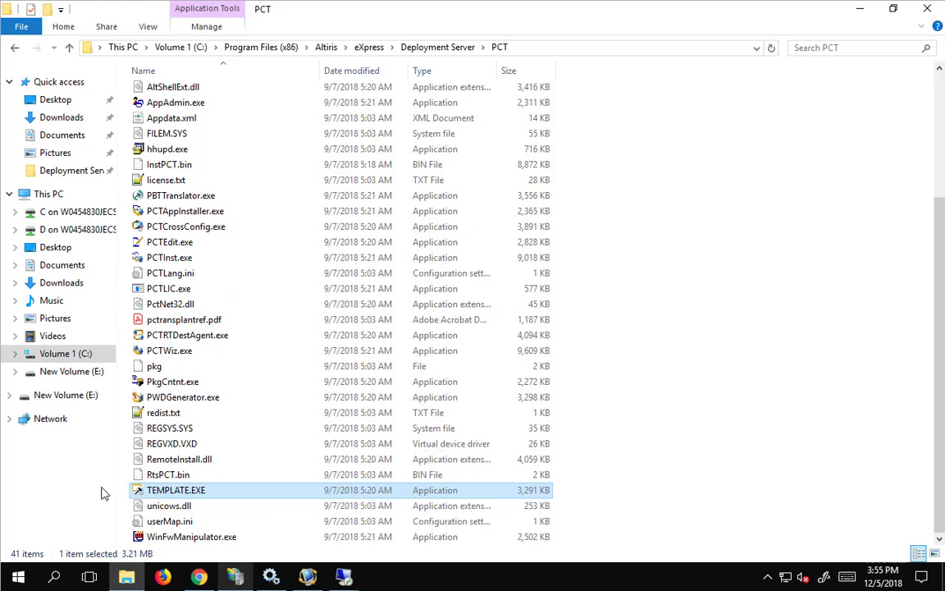
pyautogui.moveTo(173, 512)
# Close the file browser and add a new job under Personality Jobs.
pyautogui.click(923, 11)
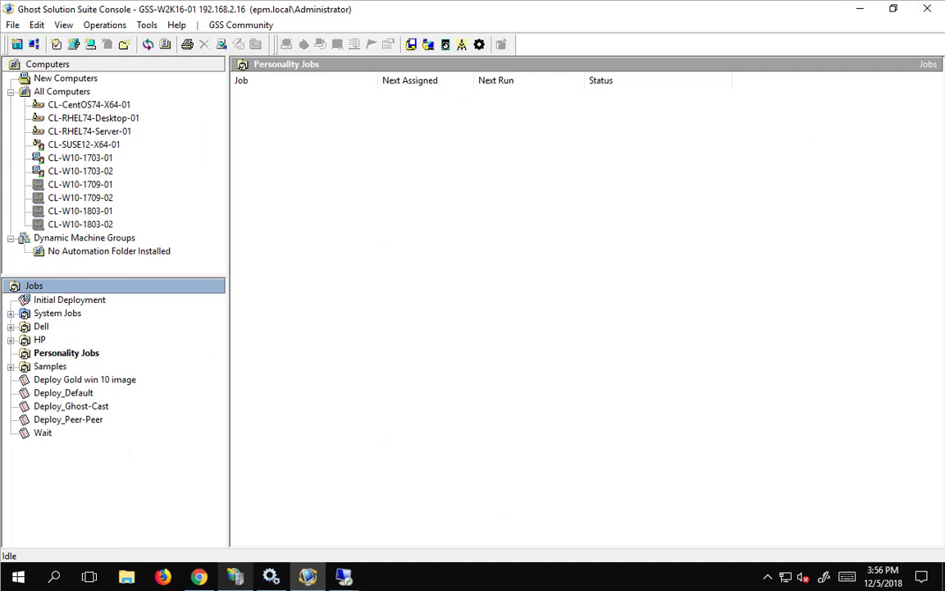
pyautogui.click(66, 353)
pyautogui.rightClick(323, 289)
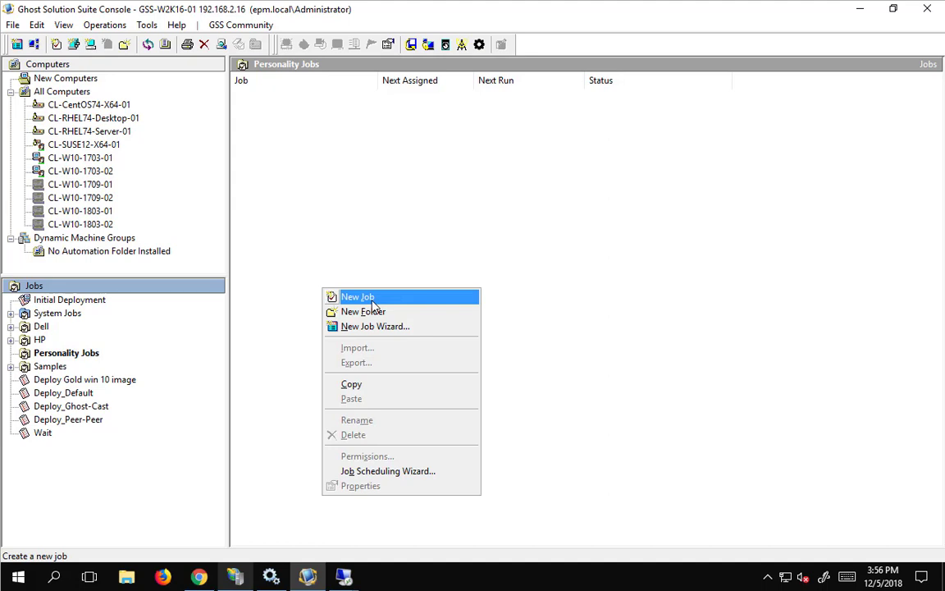
pyautogui.click(70, 353)
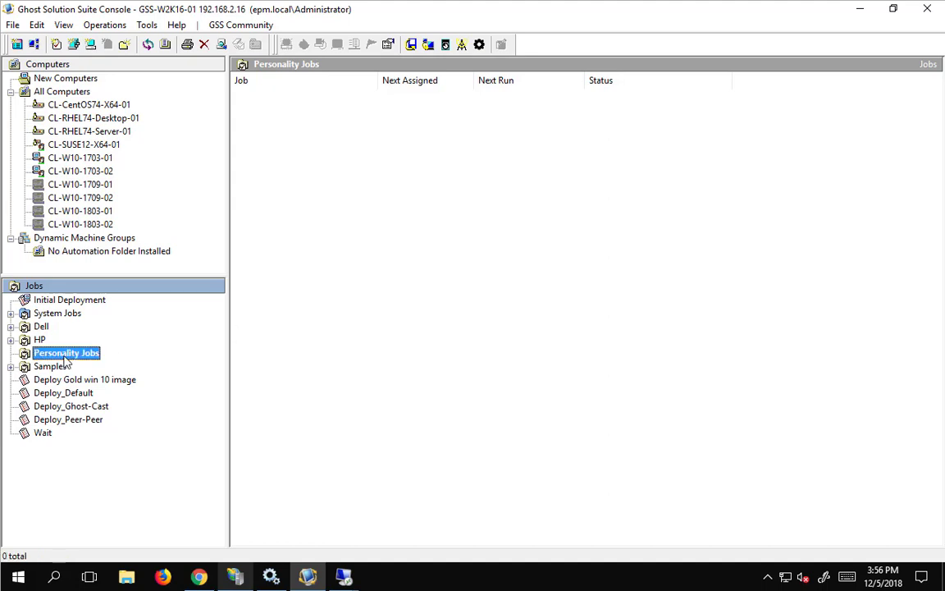
pyautogui.rightClick(312, 285)
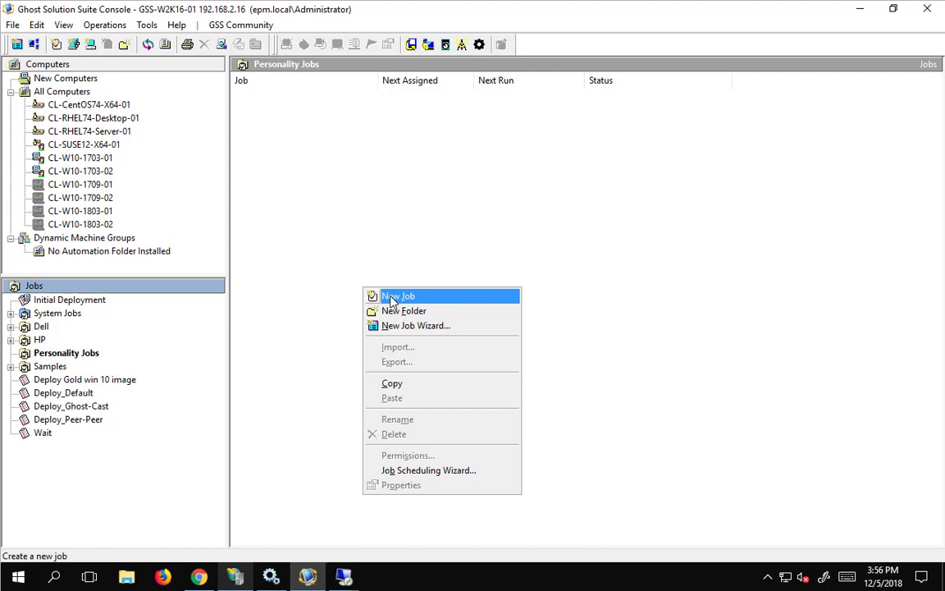
pyautogui.click(335, 296)
# Name the job 'Capture Office and profile' and open it for editing.
pyautogui.write('Capture ')
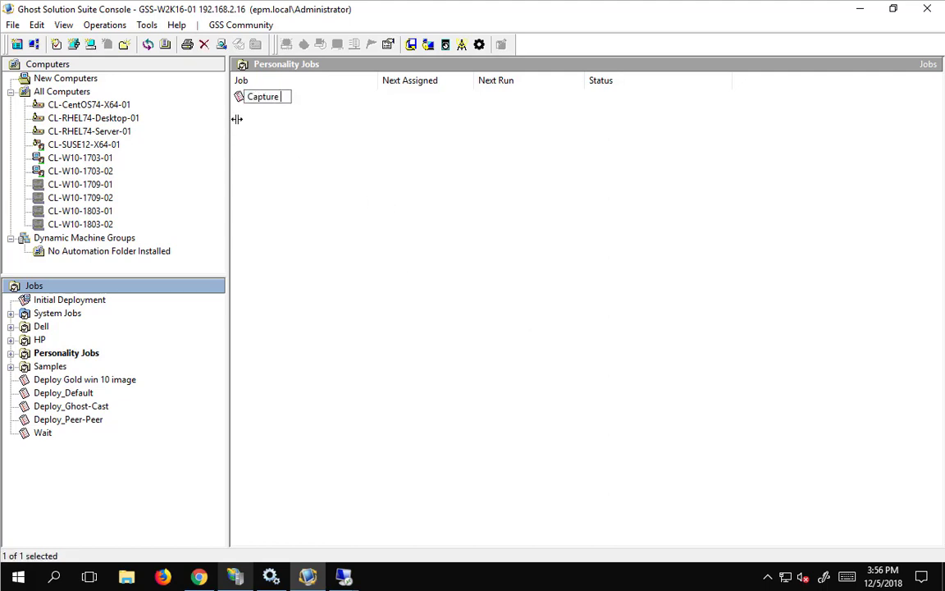
pyautogui.write('Office and profile')
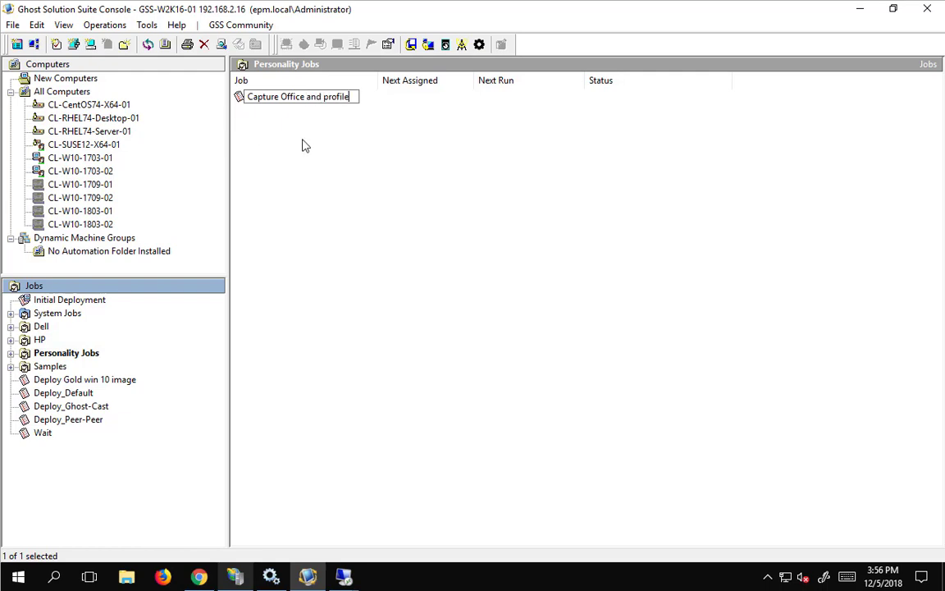
pyautogui.press('Return')
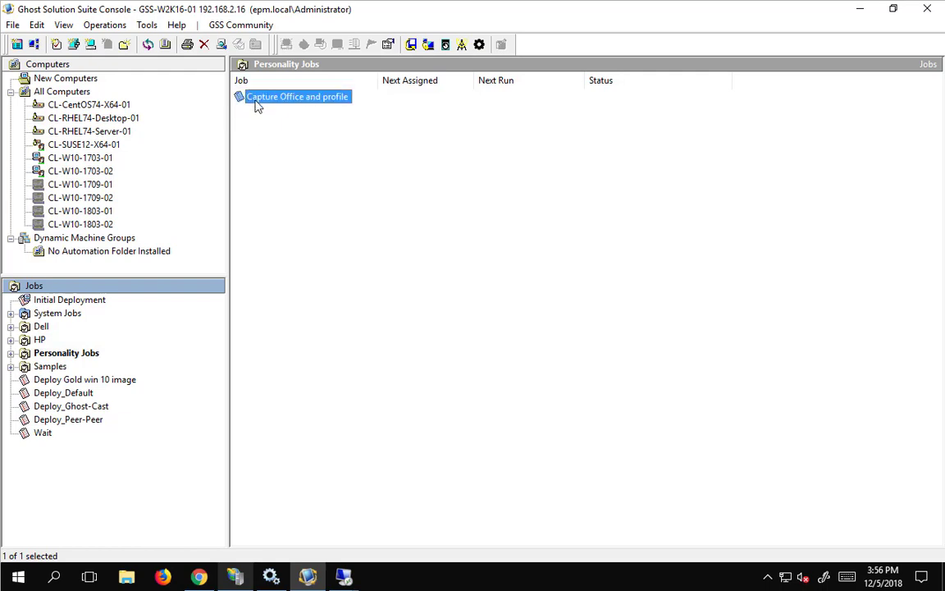
pyautogui.doubleClick(255, 101)
# Add a Capture Personality task using the Office_profile_nodomain.pbt template from PCT\EN.
pyautogui.click(911, 141)
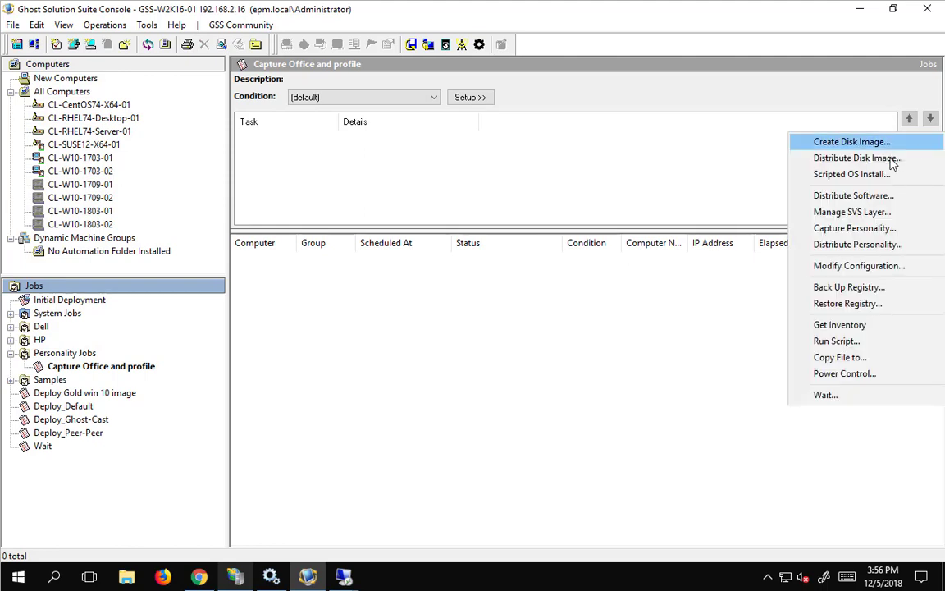
pyautogui.click(850, 228)
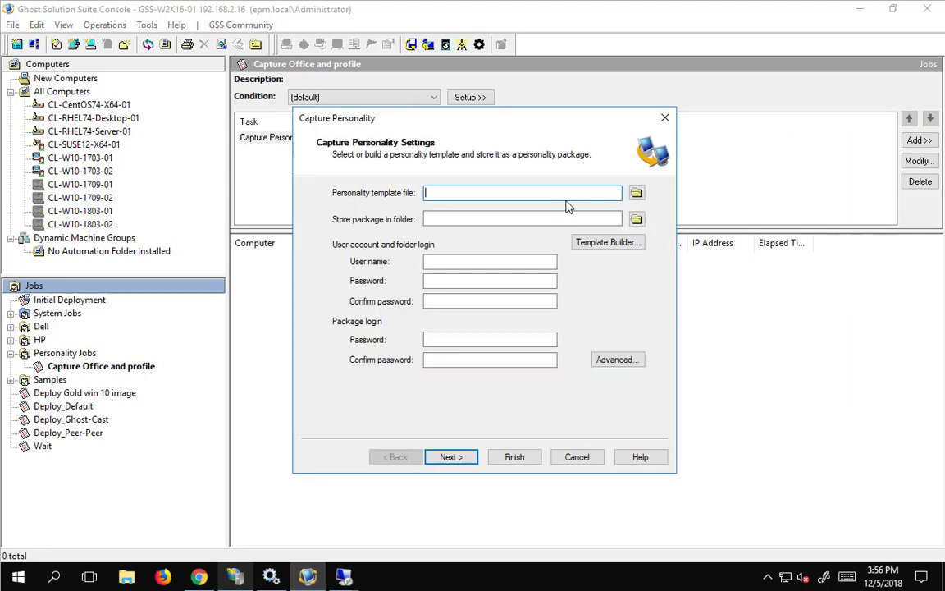
pyautogui.click(638, 193)
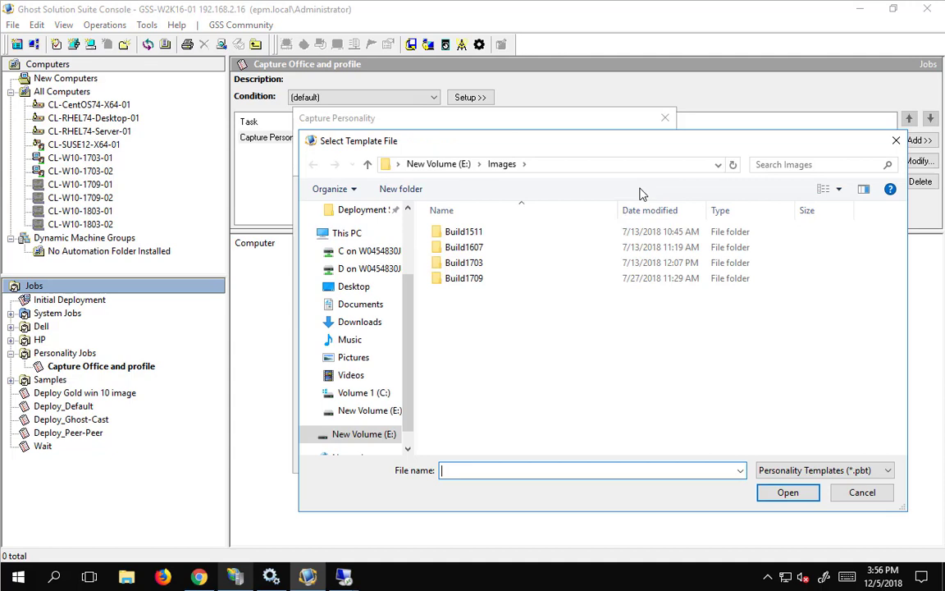
pyautogui.click(362, 211)
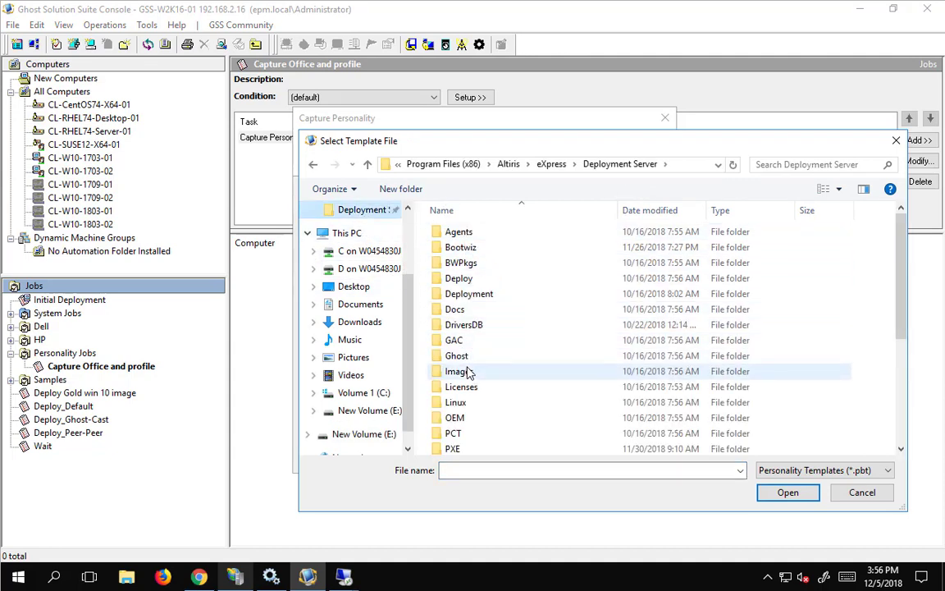
pyautogui.doubleClick(461, 437)
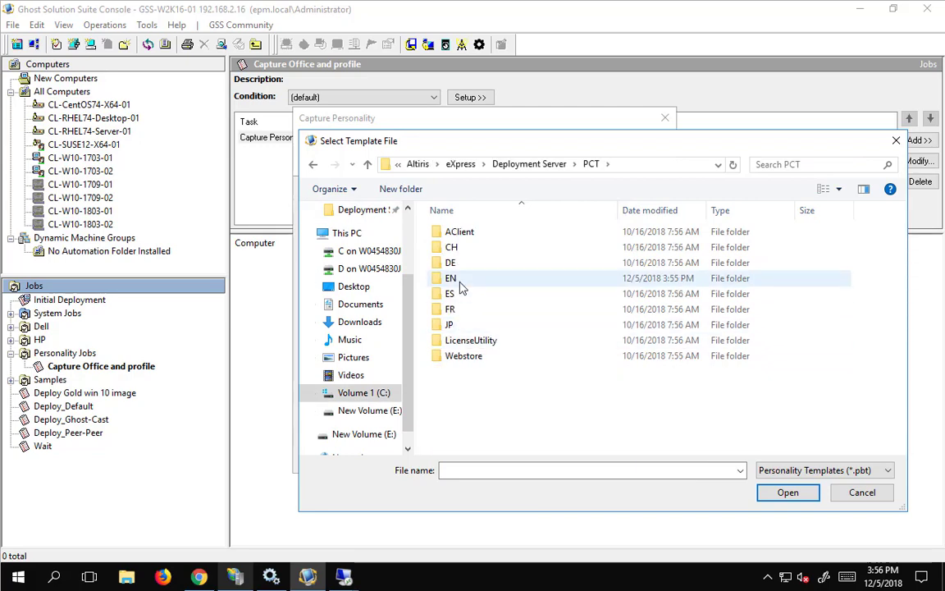
pyautogui.doubleClick(488, 280)
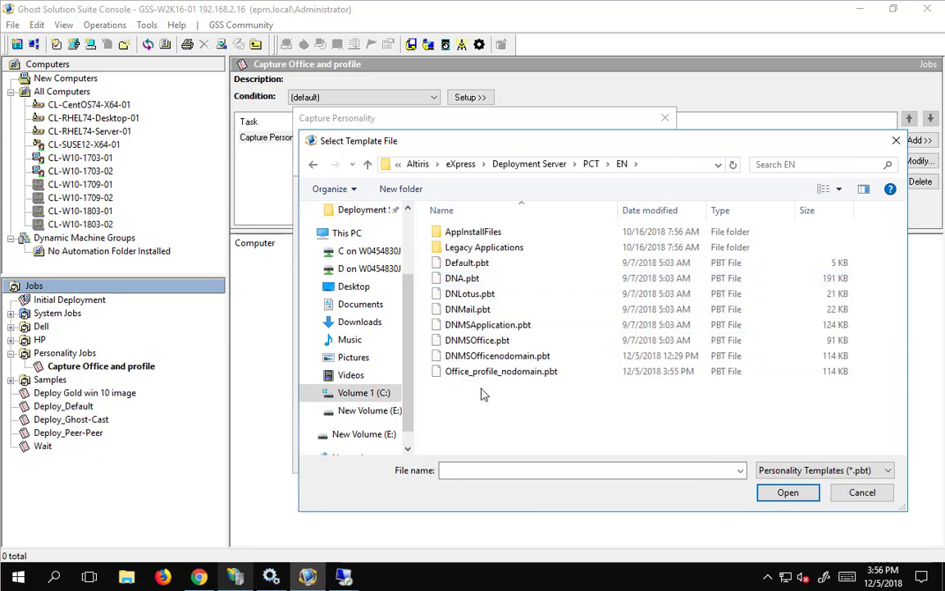
pyautogui.click(524, 372)
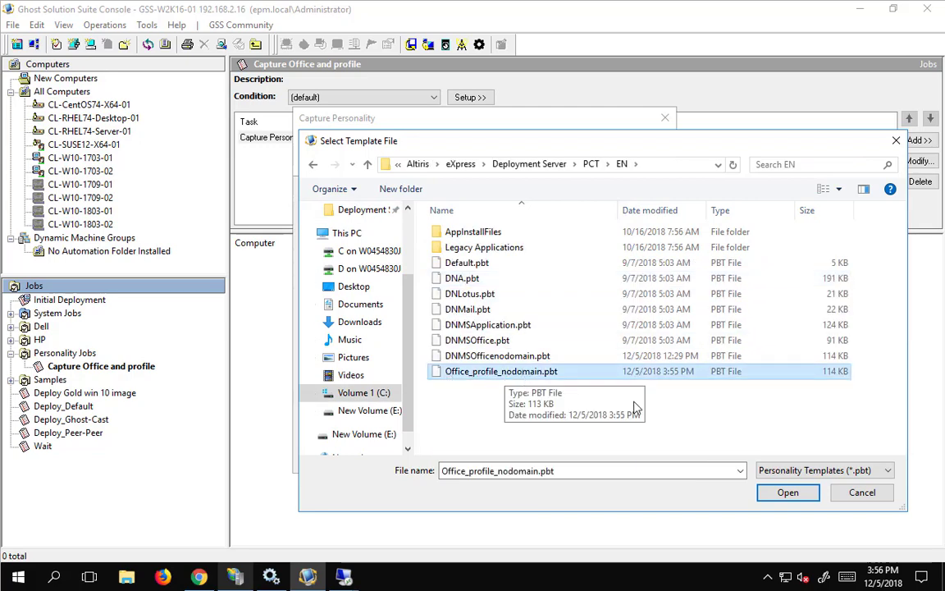
pyautogui.click(787, 493)
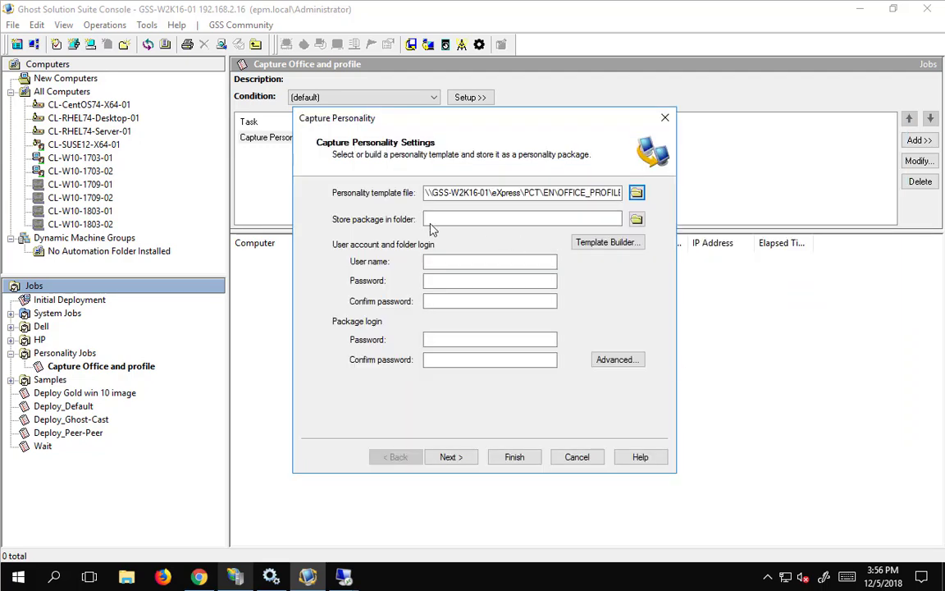
# Set the package store location to the Images folder on New Volume (E:).
pyautogui.click(637, 220)
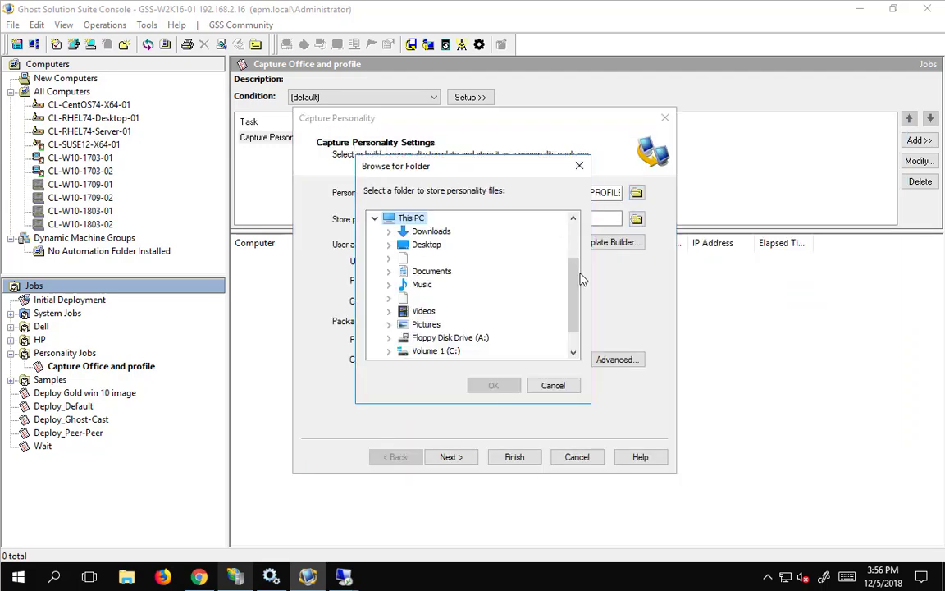
pyautogui.scroll(-1, 575, 304)
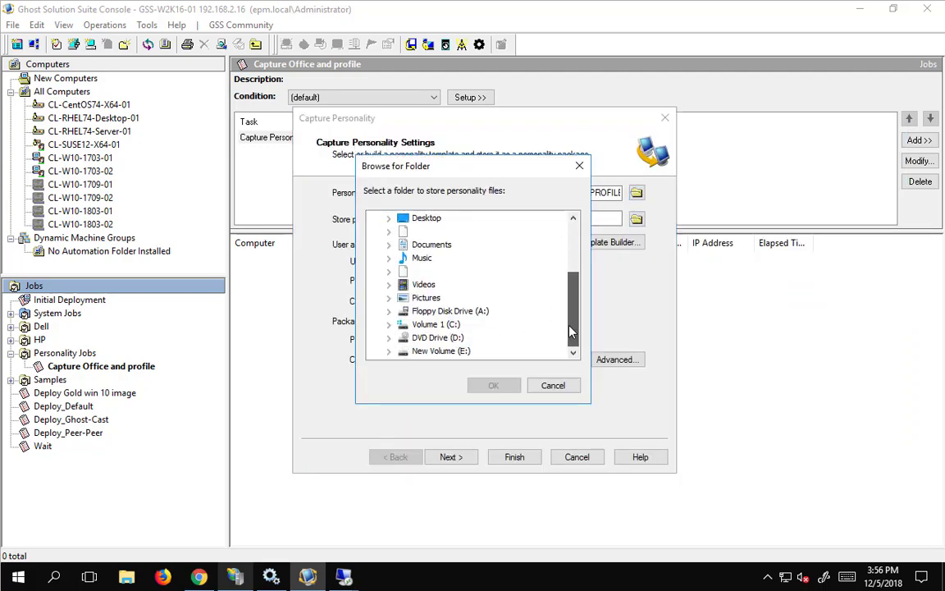
pyautogui.doubleClick(440, 351)
pyautogui.doubleClick(439, 350)
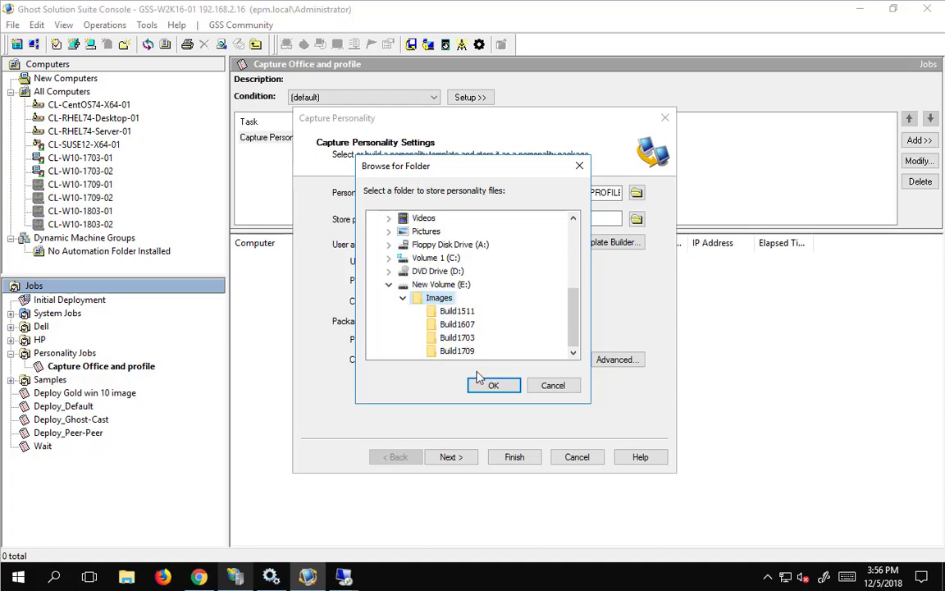
pyautogui.click(494, 386)
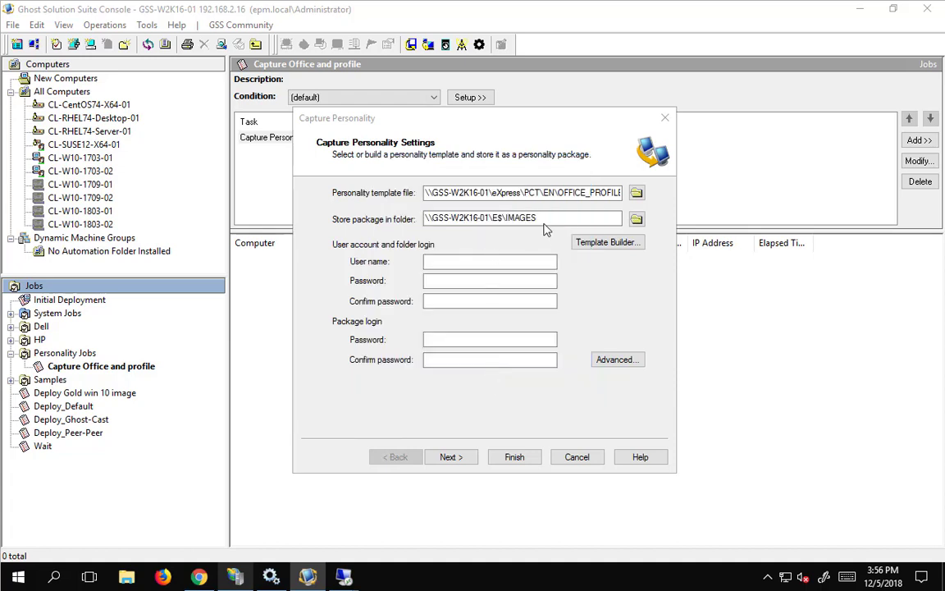
pyautogui.click(562, 219)
# Enter the login account's user name and password, confirming the password.
pyautogui.click(492, 261)
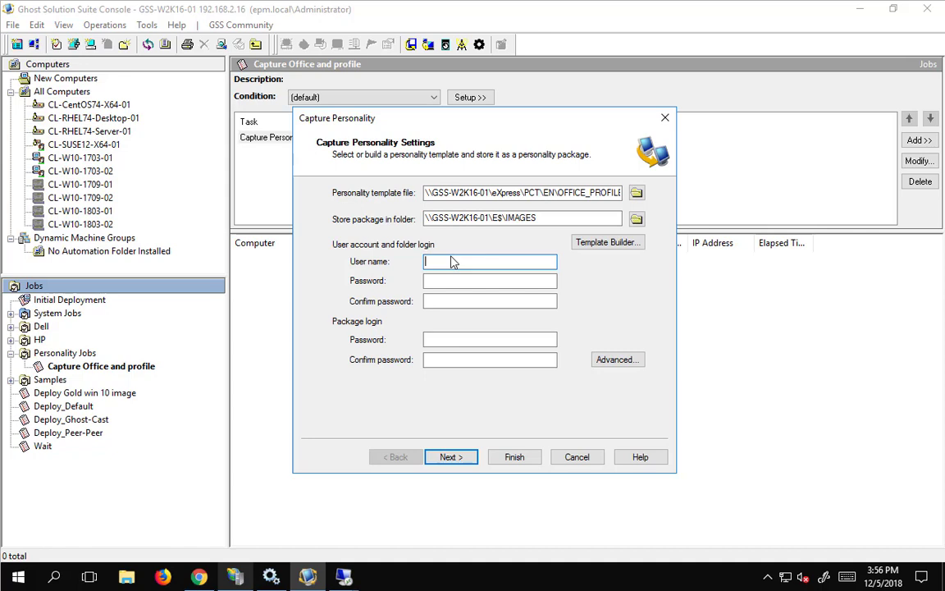
pyautogui.write('epm\\administrator')
pyautogui.press('Tab')
pyautogui.write('••••••••••')
pyautogui.press('Tab')
pyautogui.write('••••••••••')
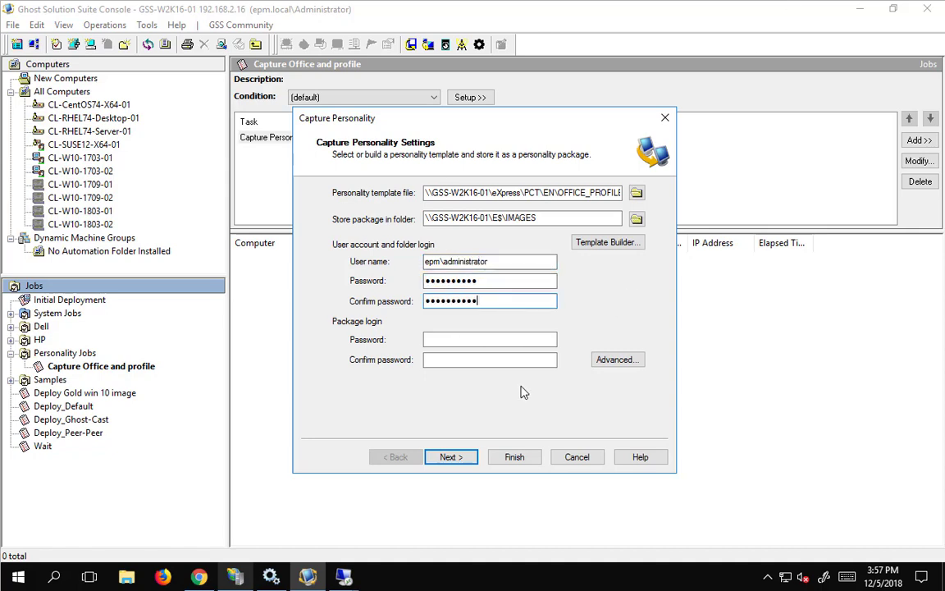
pyautogui.press('Tab')
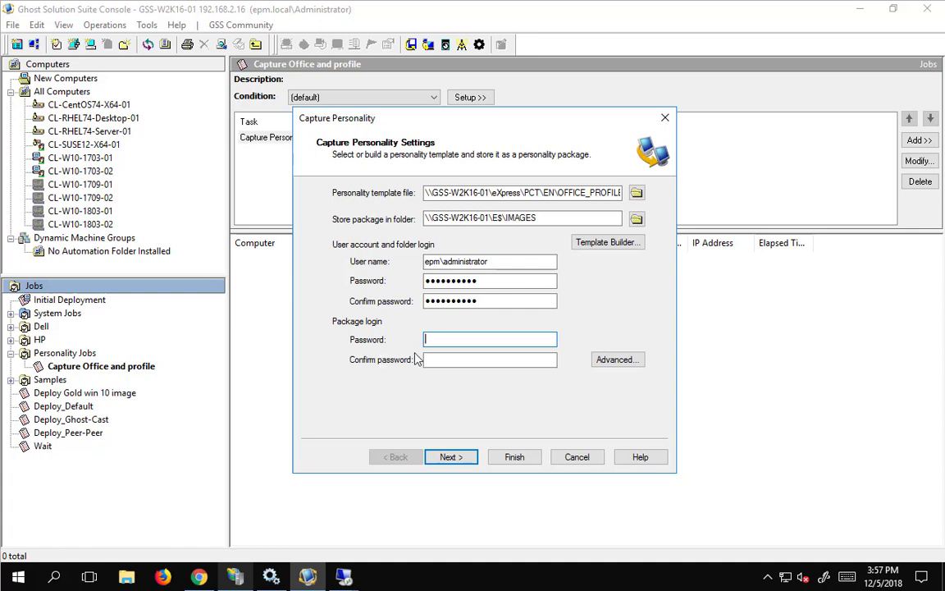
# In Advanced options, try a Last accessed file date filter of 10 days, then months.
pyautogui.click(622, 361)
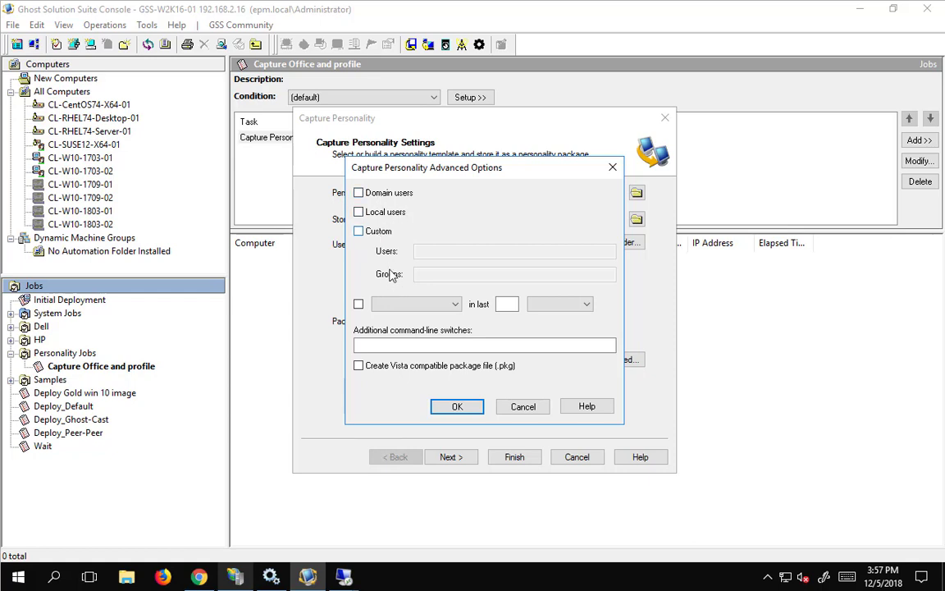
pyautogui.click(360, 304)
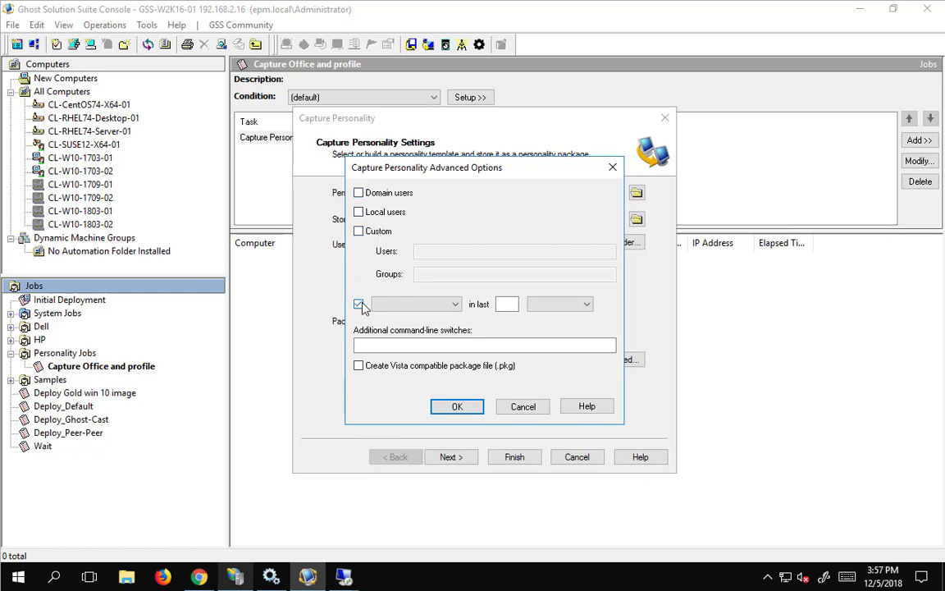
pyautogui.click(457, 307)
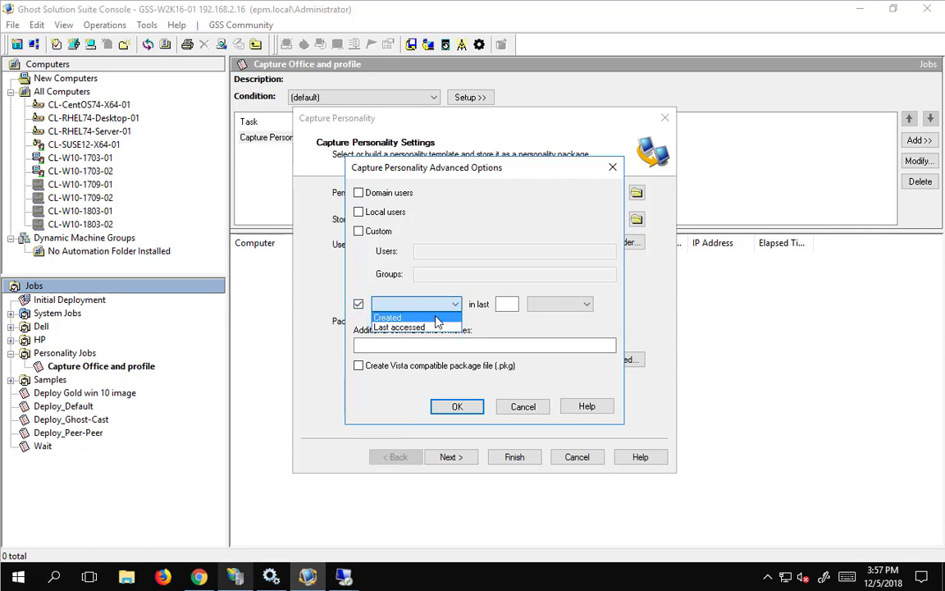
pyautogui.click(426, 329)
pyautogui.click(506, 304)
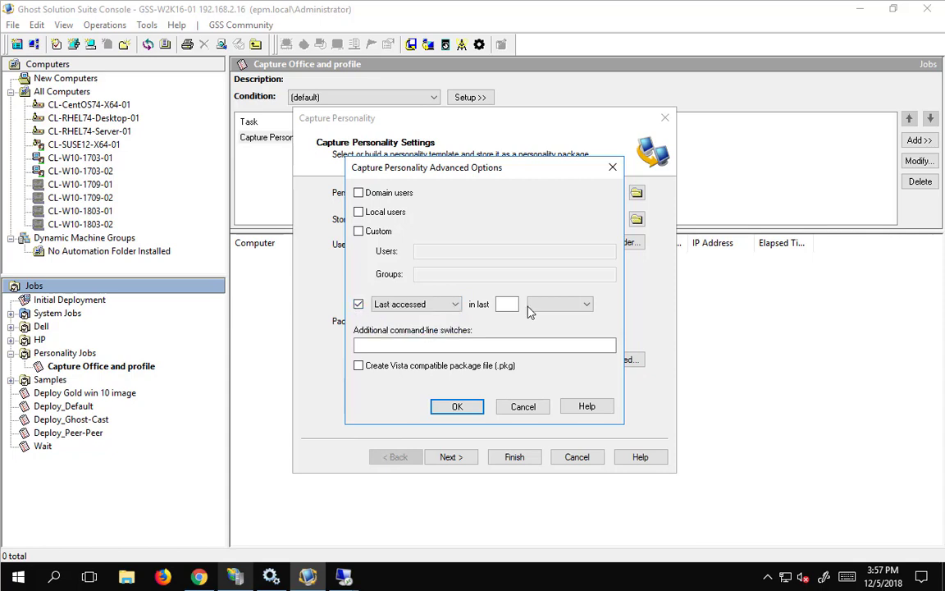
pyautogui.write('10')
pyautogui.click(569, 305)
pyautogui.click(553, 319)
pyautogui.moveTo(506, 305); pyautogui.dragTo(498, 303)
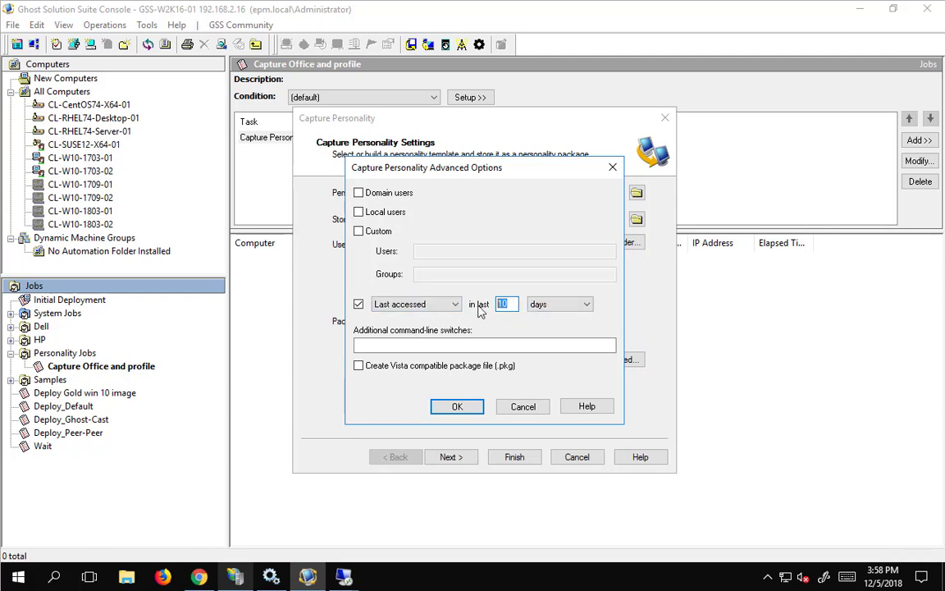
pyautogui.click(572, 306)
pyautogui.click(555, 328)
# Toggle the file date filter and re-select Last accessed as the date criterion.
pyautogui.click(359, 304)
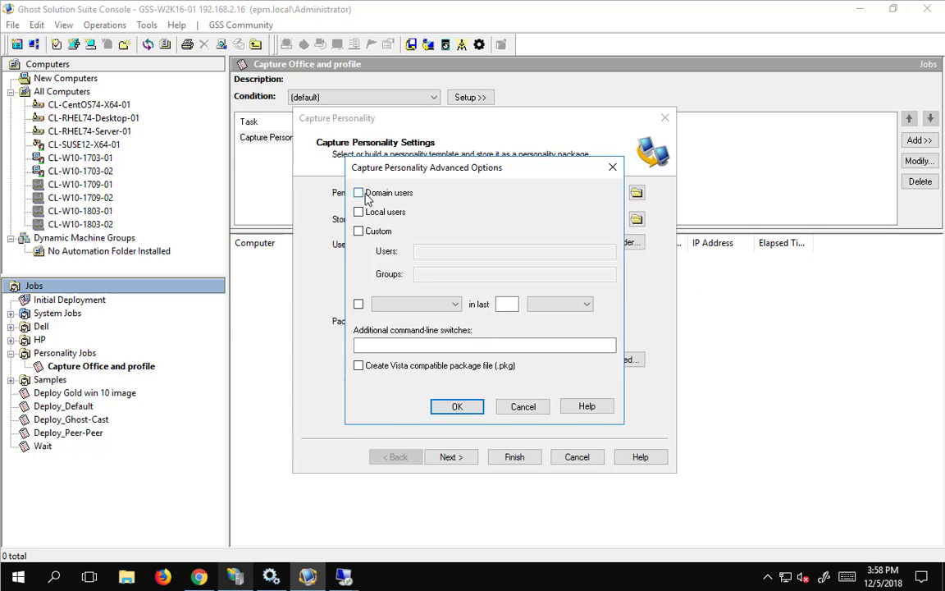
pyautogui.click(358, 305)
pyautogui.click(358, 304)
pyautogui.click(358, 305)
pyautogui.click(419, 304)
pyautogui.click(425, 318)
pyautogui.click(427, 305)
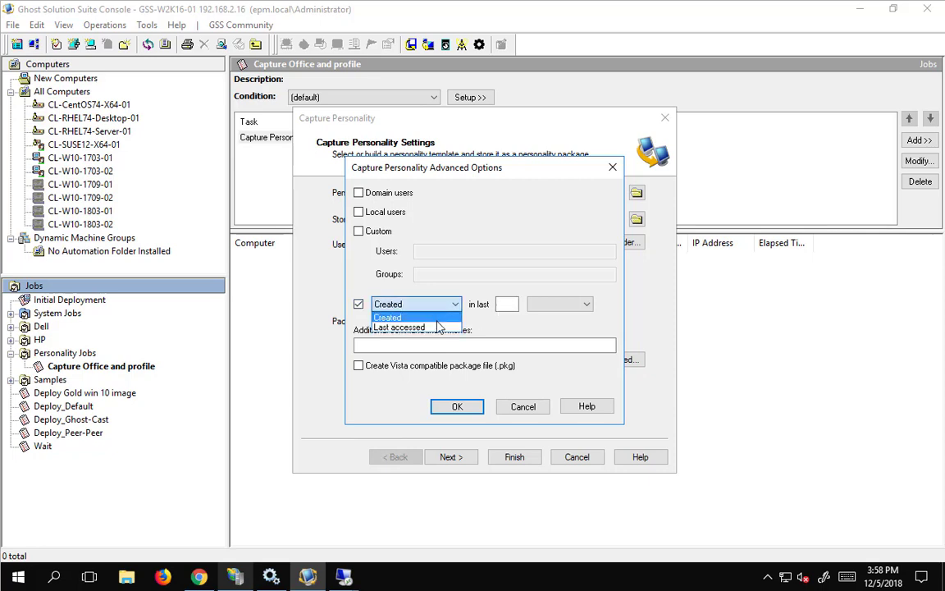
pyautogui.click(434, 327)
pyautogui.click(582, 306)
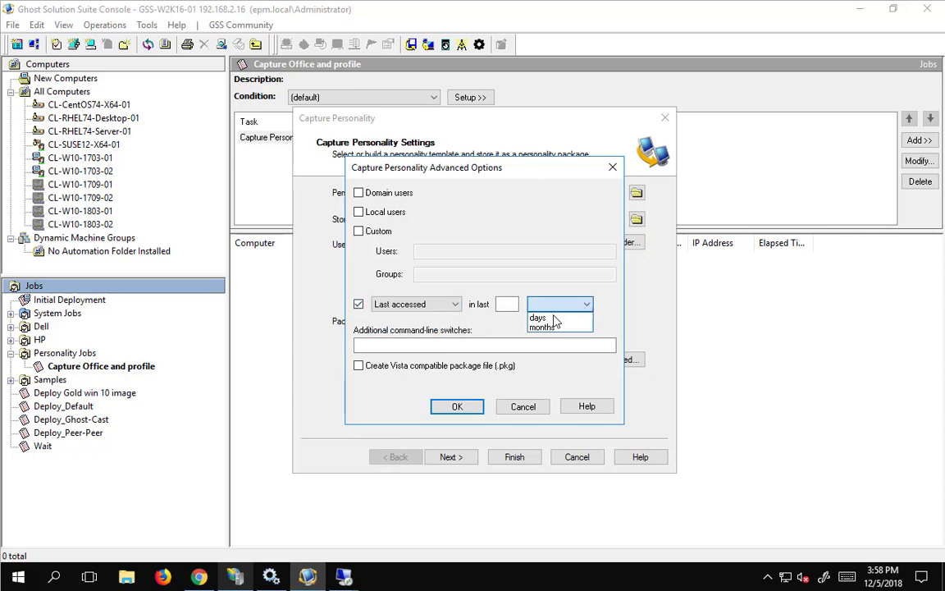
pyautogui.click(363, 310)
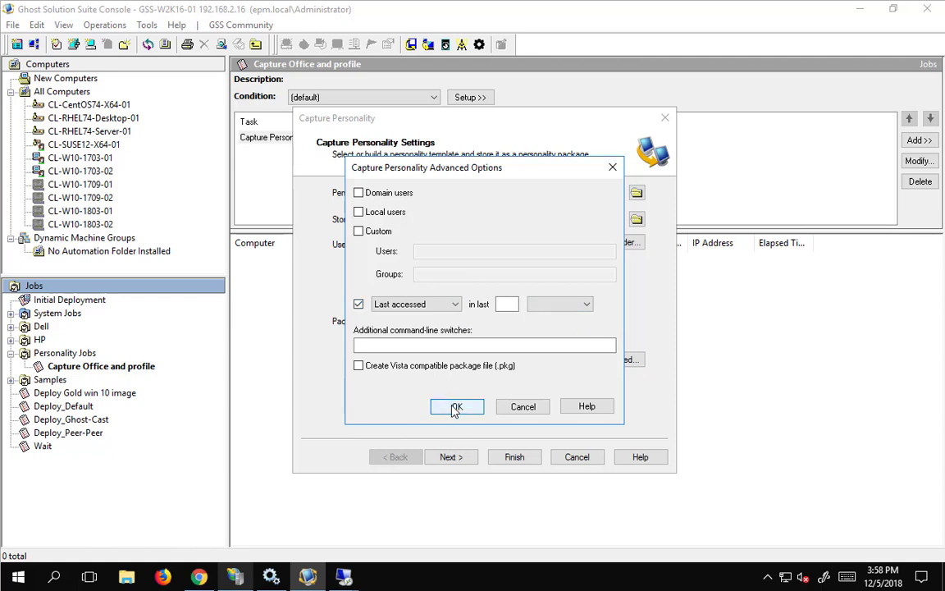
# Turn off the file date filter after the invalid-number error and finish the capture task.
pyautogui.click(454, 407)
pyautogui.click(610, 332)
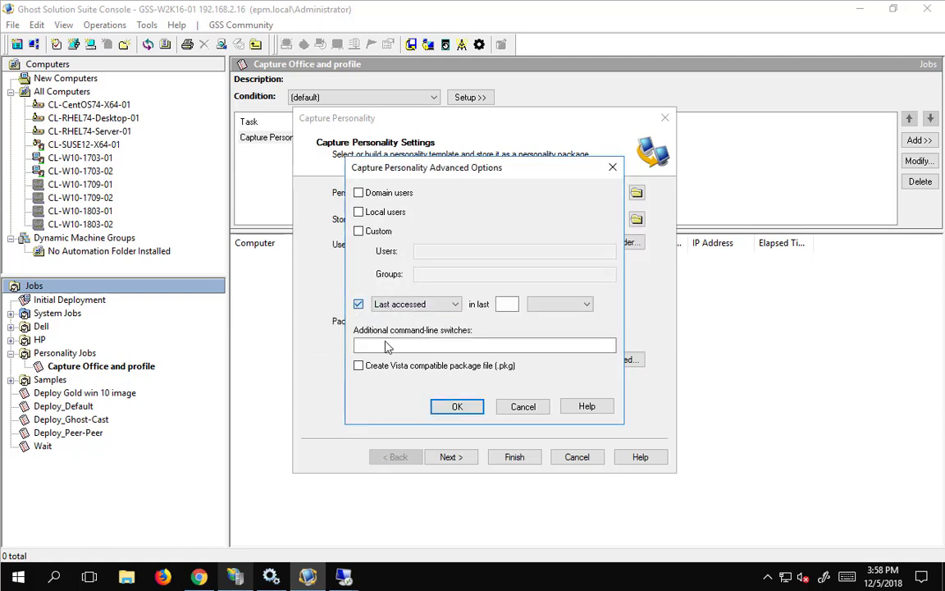
pyautogui.click(360, 306)
pyautogui.click(454, 406)
pyautogui.click(459, 460)
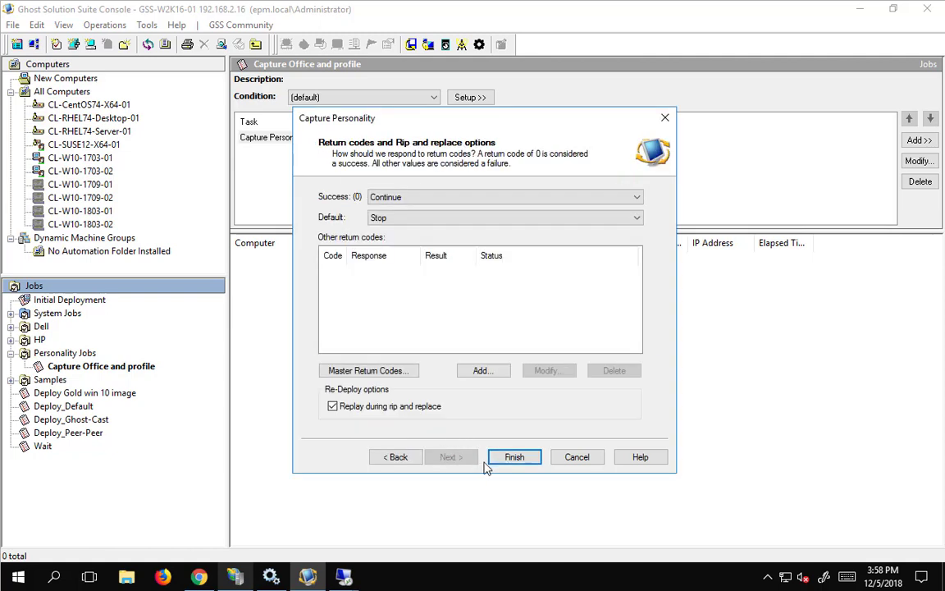
pyautogui.click(505, 459)
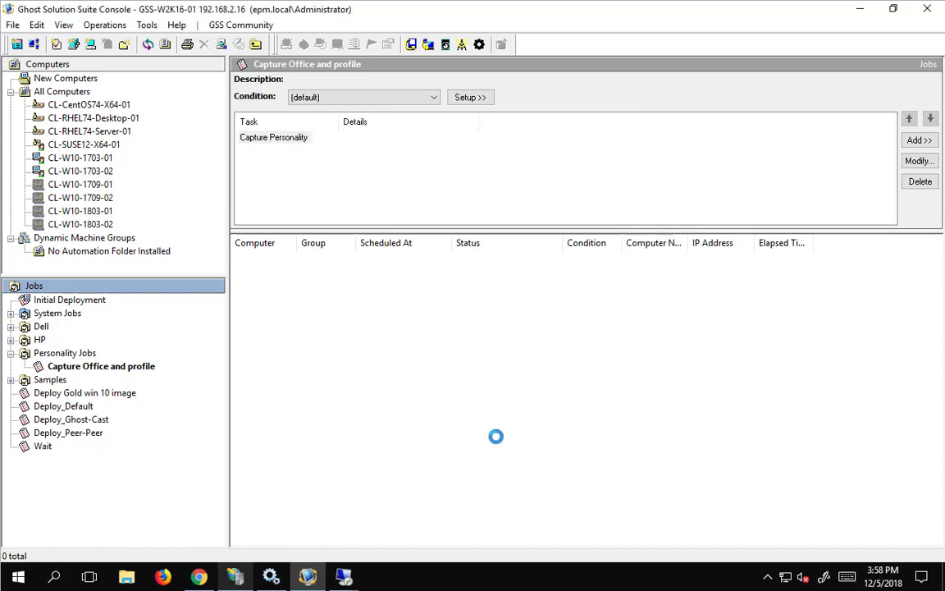
# Drop the Capture Office and profile job onto the source computer and run it immediately.
pyautogui.click(93, 369)
pyautogui.click(93, 369)
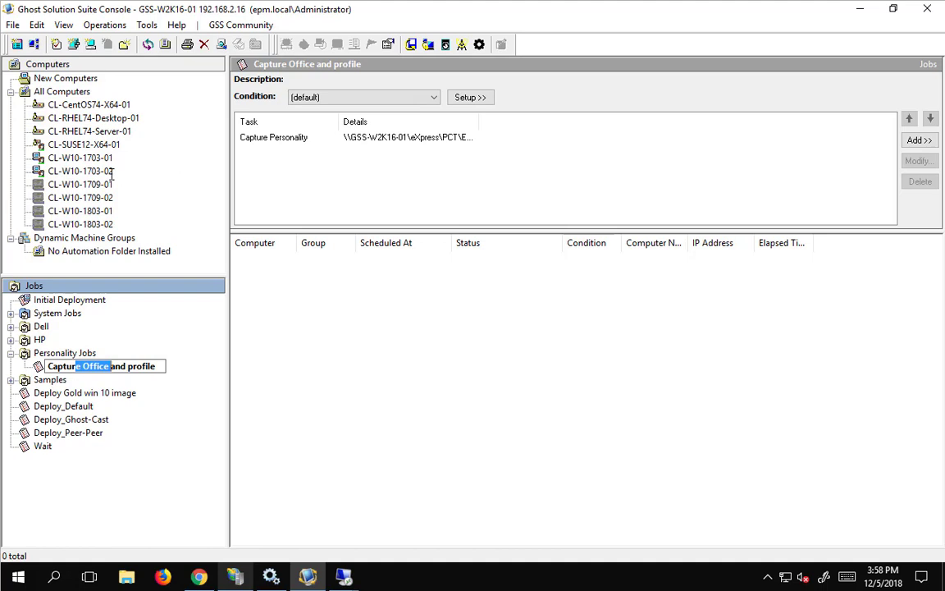
pyautogui.press('Escape')
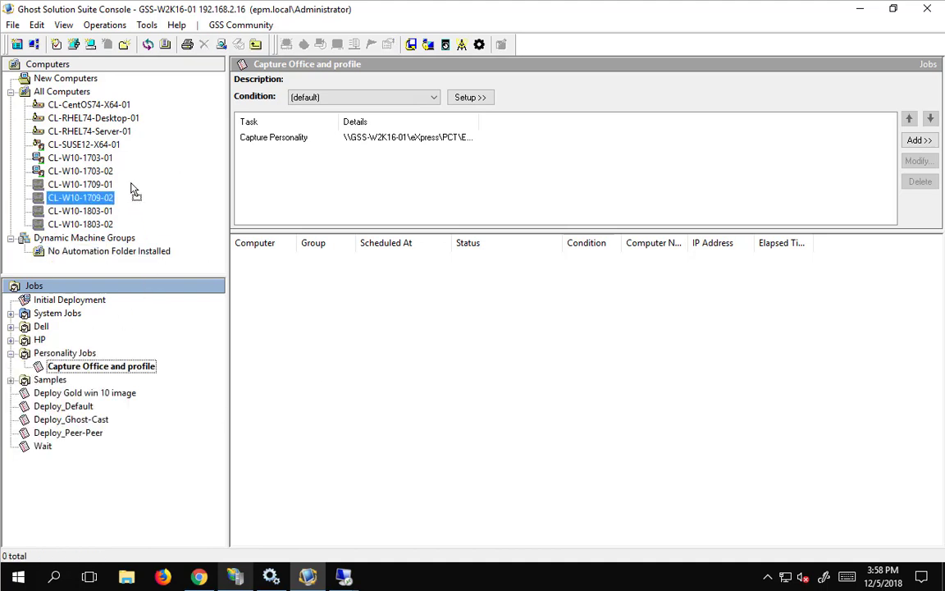
pyautogui.moveTo(127, 179); pyautogui.dragTo(117, 160)
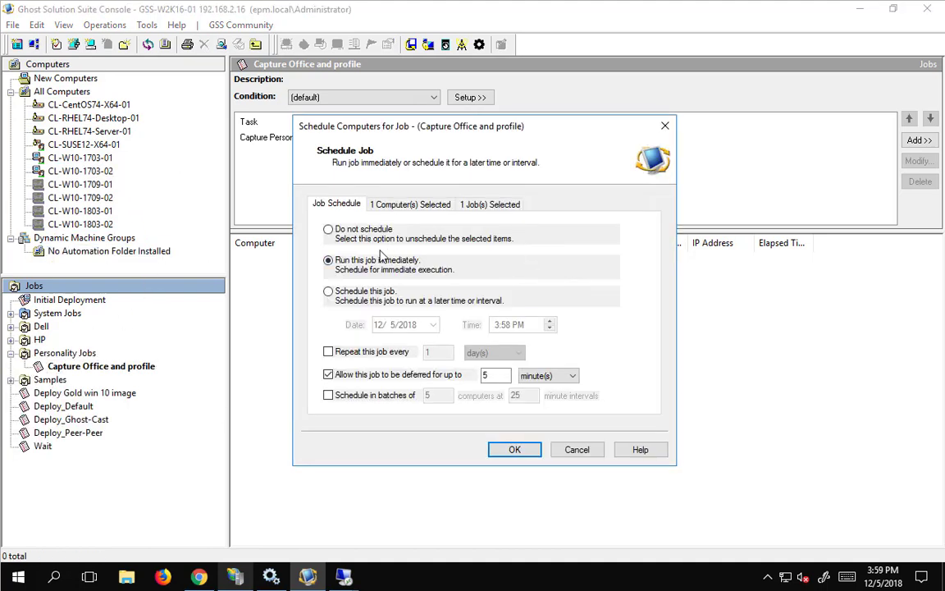
pyautogui.click(512, 450)
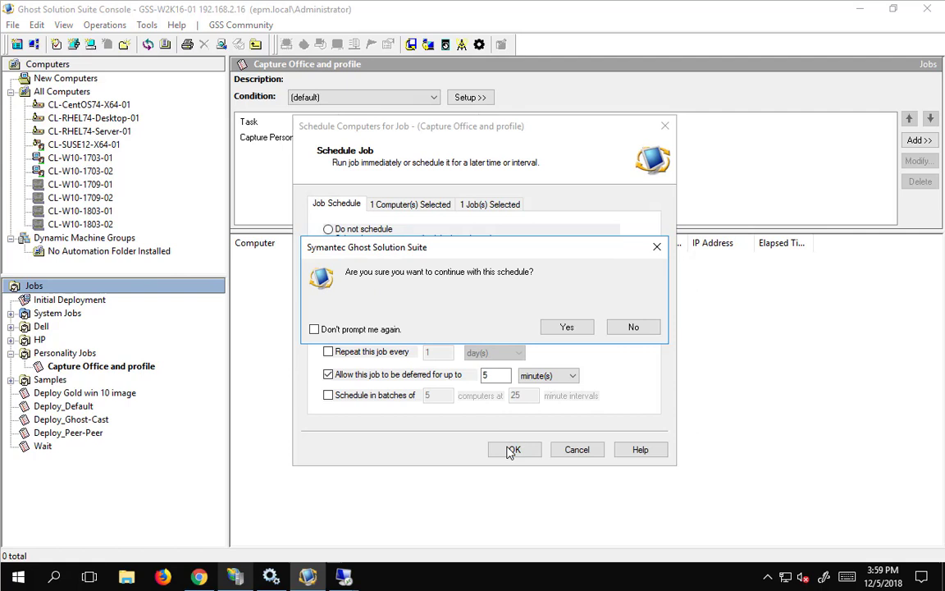
pyautogui.click(568, 328)
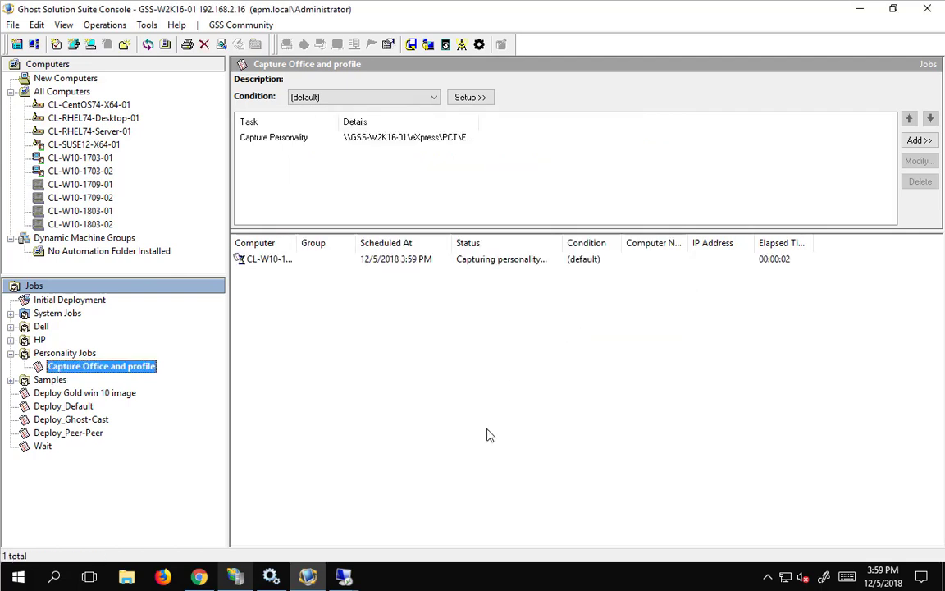
pyautogui.press('super+e')
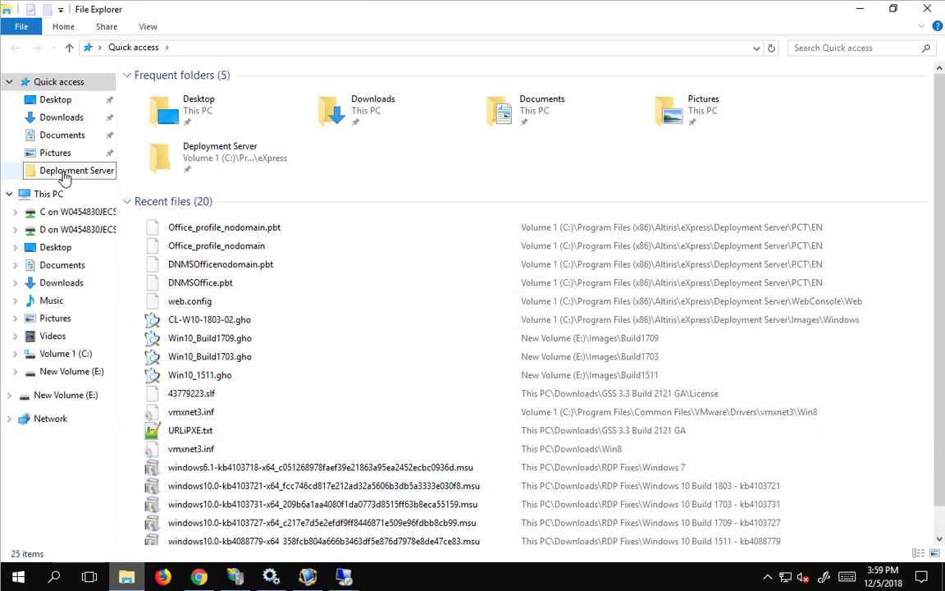
# Open New Volume (E:)\Images and check the sizes of cl-w10-1703-01.exe and cl-w10-1703-02.exe.
pyautogui.click(75, 174)
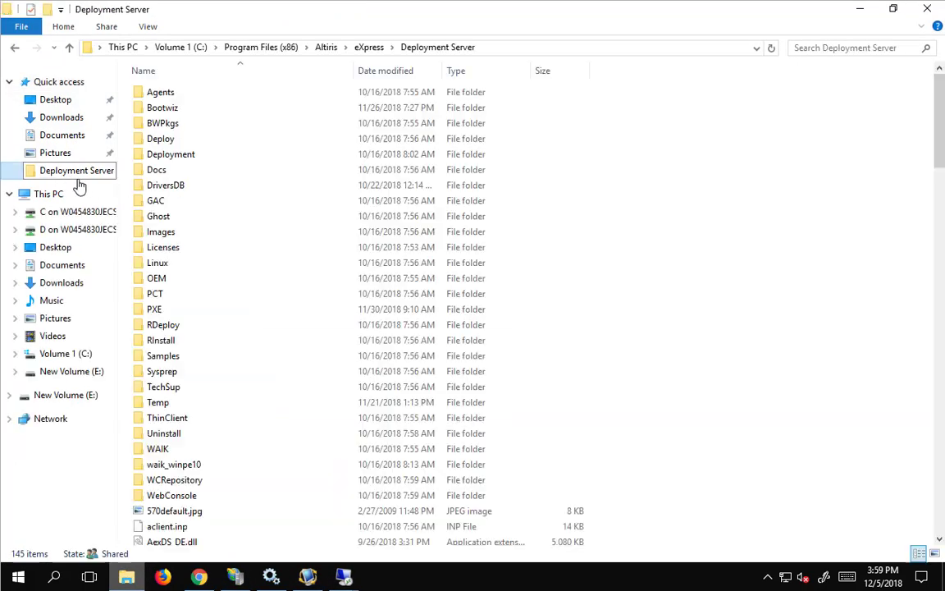
pyautogui.click(61, 395)
pyautogui.doubleClick(164, 95)
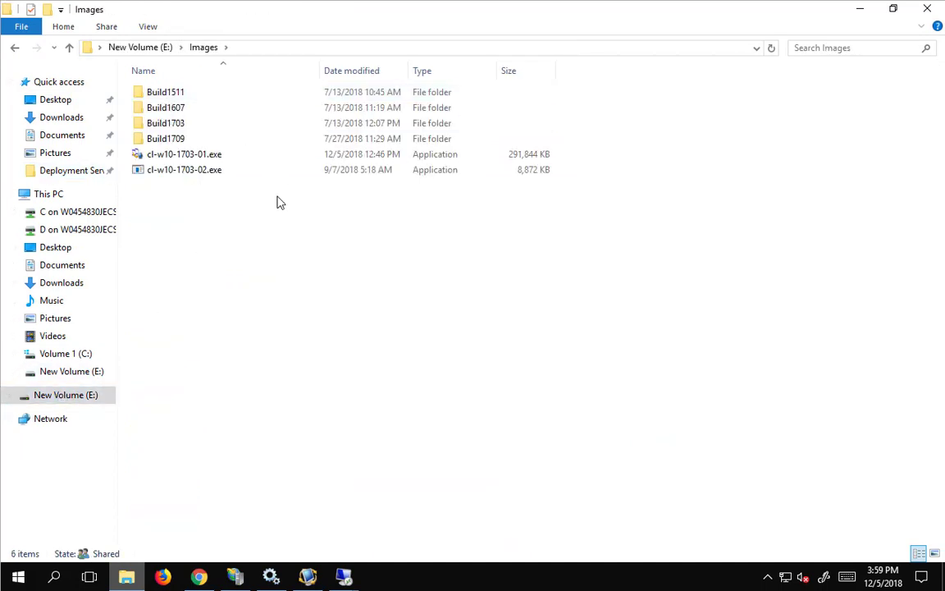
pyautogui.click(192, 154)
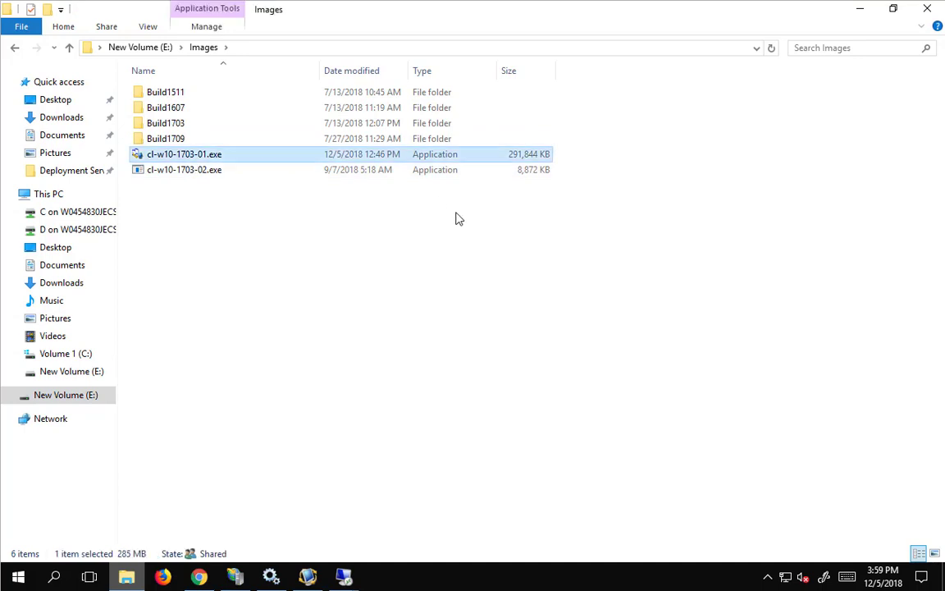
pyautogui.click(407, 174)
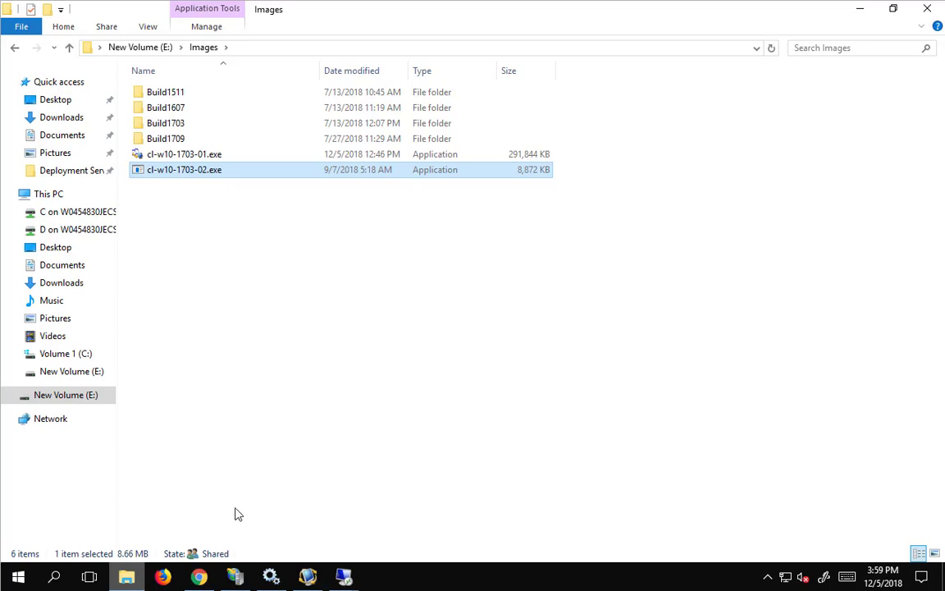
# On CL-W10-1703-02's remote desktop, find pctwiz.exe in Task Manager's Details list, then close Task Manager.
pyautogui.click(344, 575)
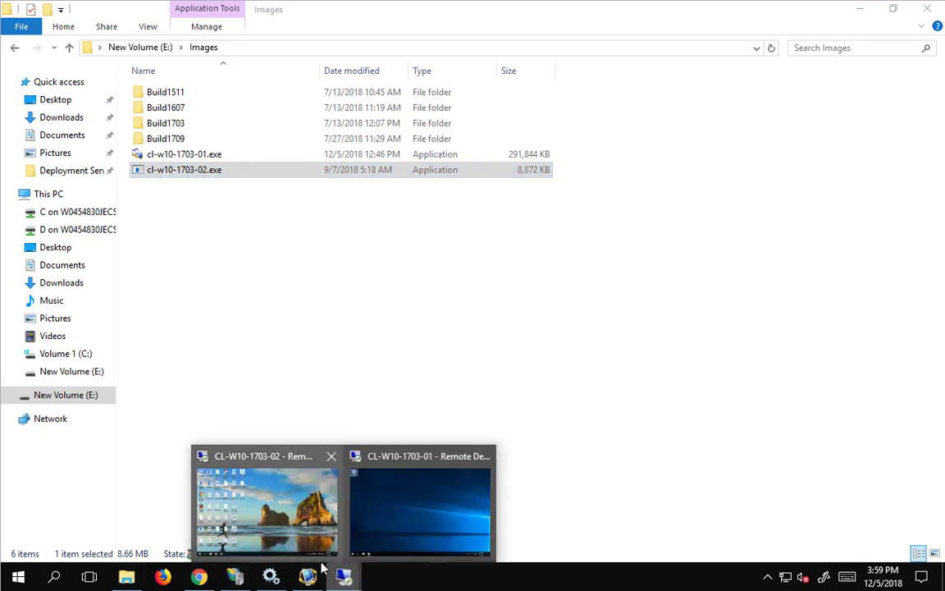
pyautogui.click(266, 503)
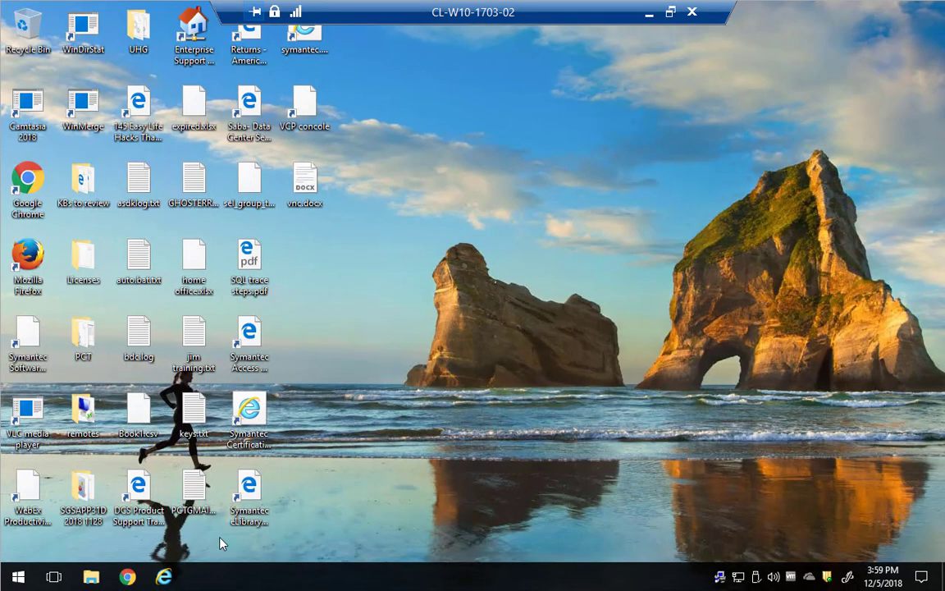
pyautogui.rightClick(320, 574)
pyautogui.click(328, 493)
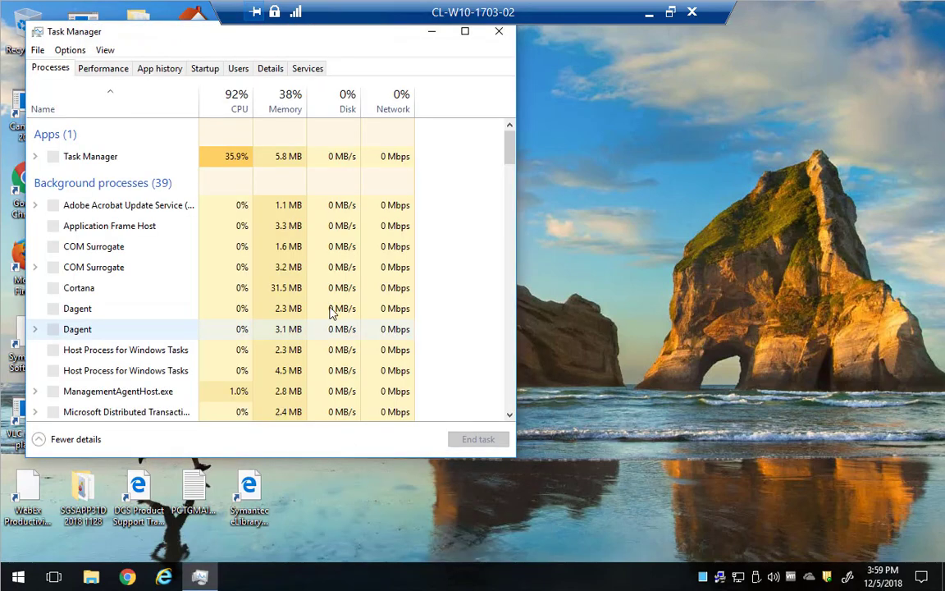
pyautogui.click(272, 69)
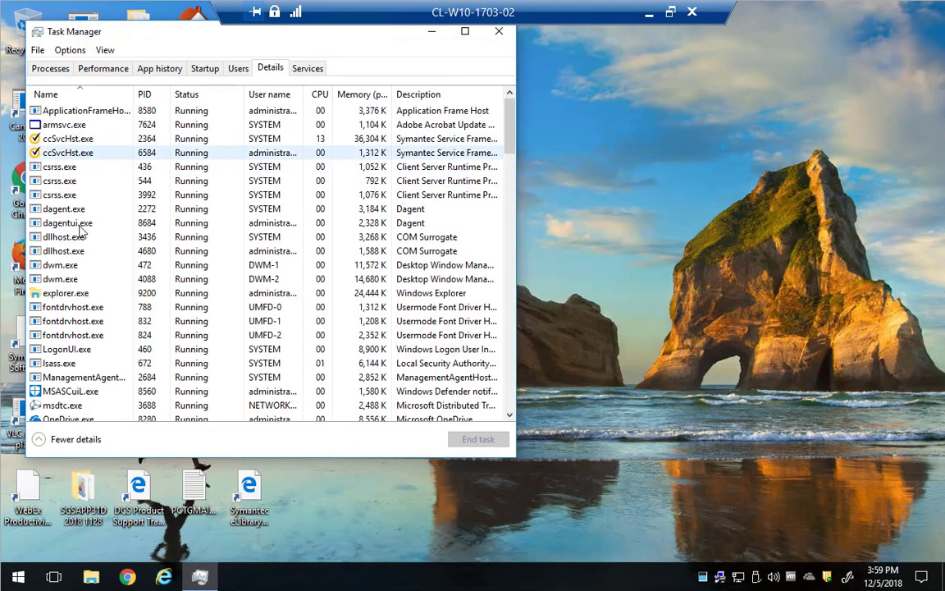
pyautogui.scroll(-2, 90, 328)
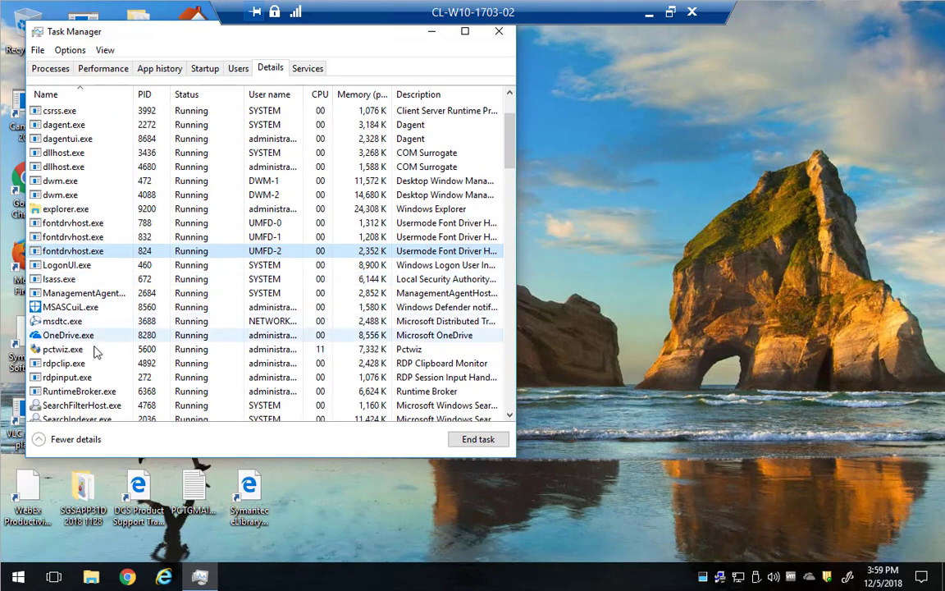
pyautogui.click(78, 349)
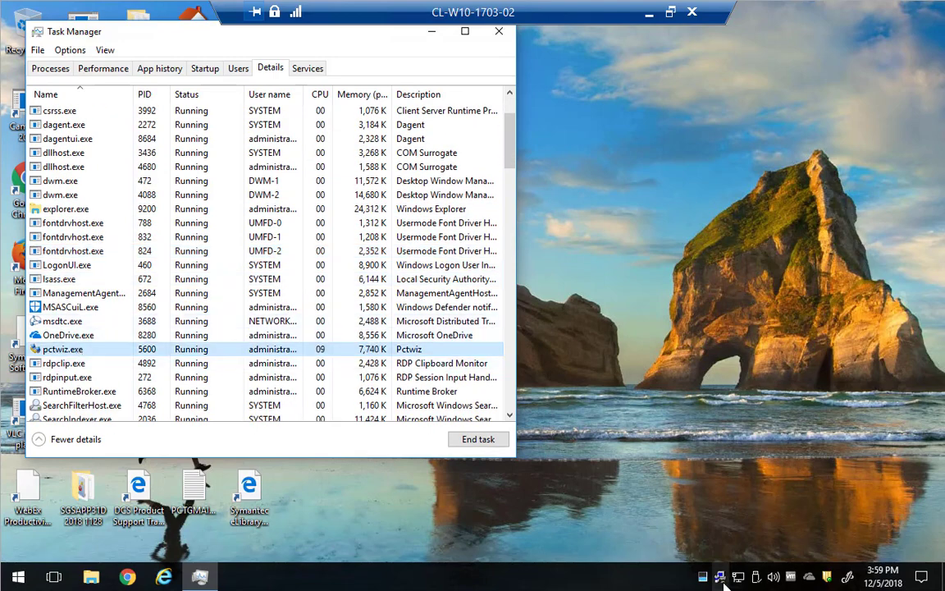
pyautogui.moveTo(725, 583)
pyautogui.click(499, 31)
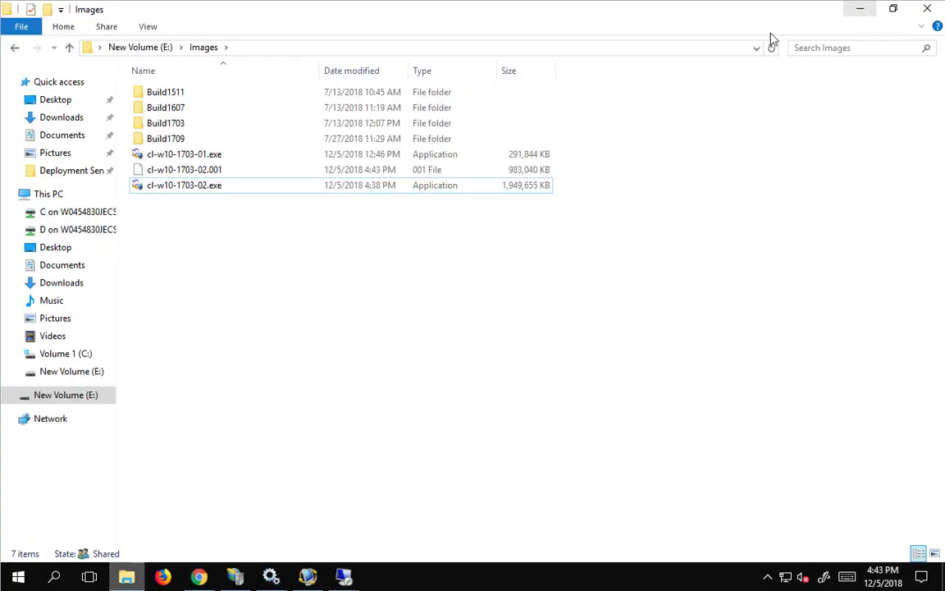
# Refresh E:\Images and check the growing size of cl-w10-1703-02.001.
pyautogui.click(771, 46)
pyautogui.click(493, 172)
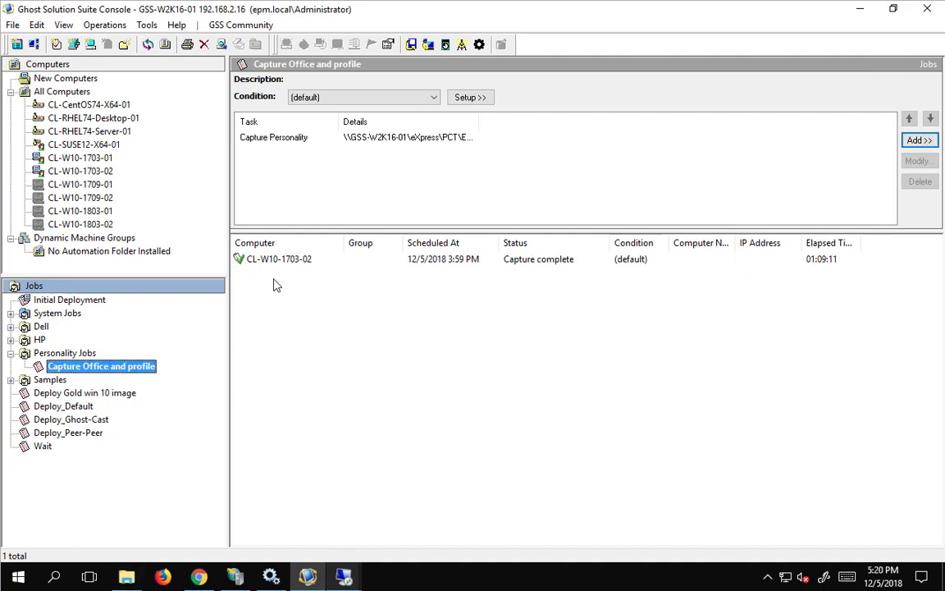
# Bring back the E:\Images window and select the four cl-w10-1703-02 package files.
pyautogui.click(126, 578)
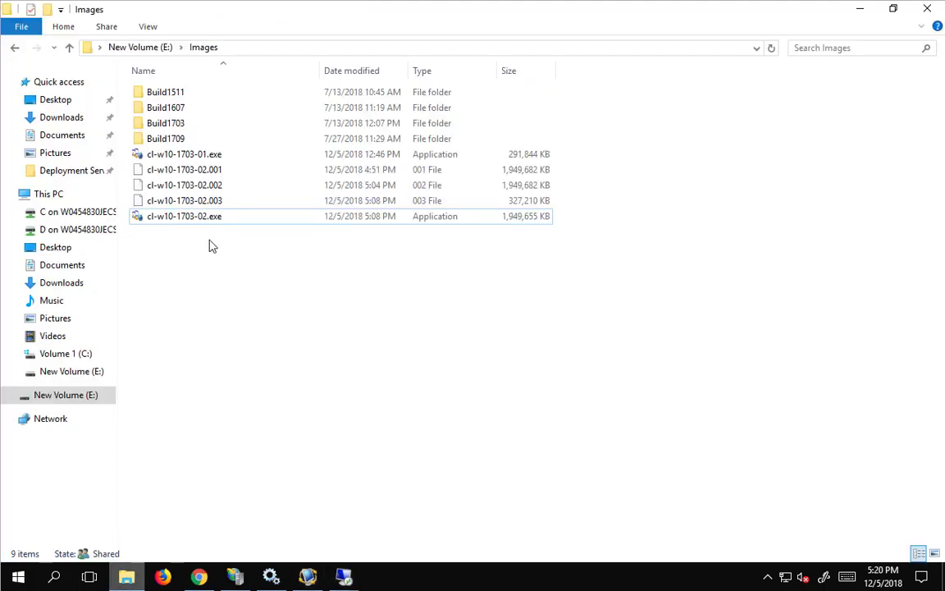
pyautogui.moveTo(229, 274); pyautogui.dragTo(180, 174)
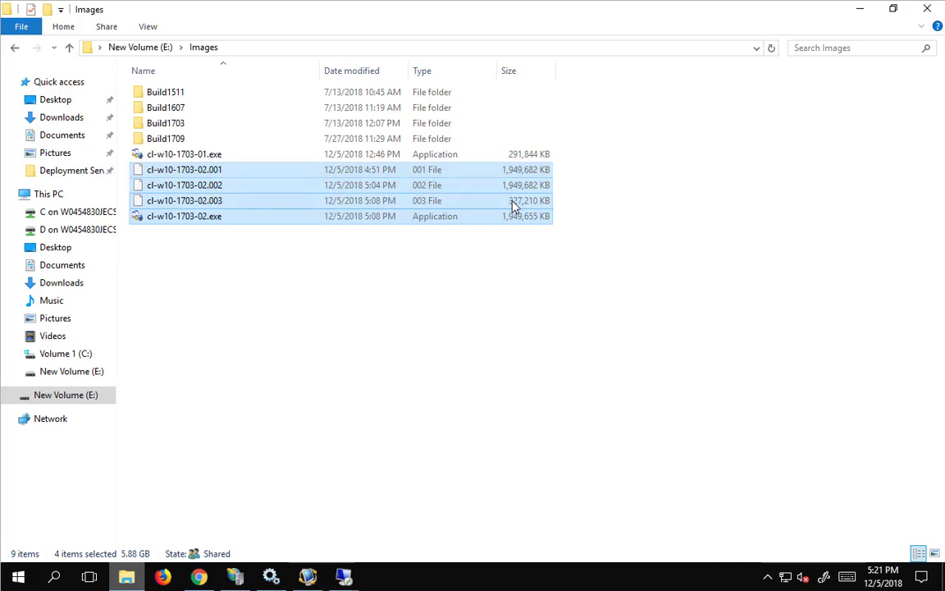
# Create a new job named 'Deploy office and profile' in the Personality Jobs folder.
pyautogui.click(860, 11)
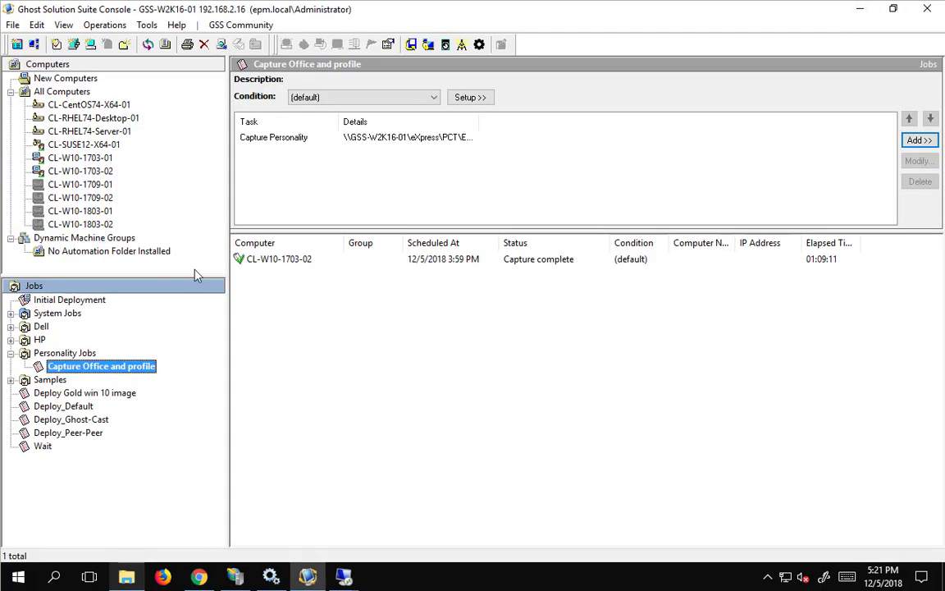
pyautogui.click(64, 355)
pyautogui.rightClick(64, 354)
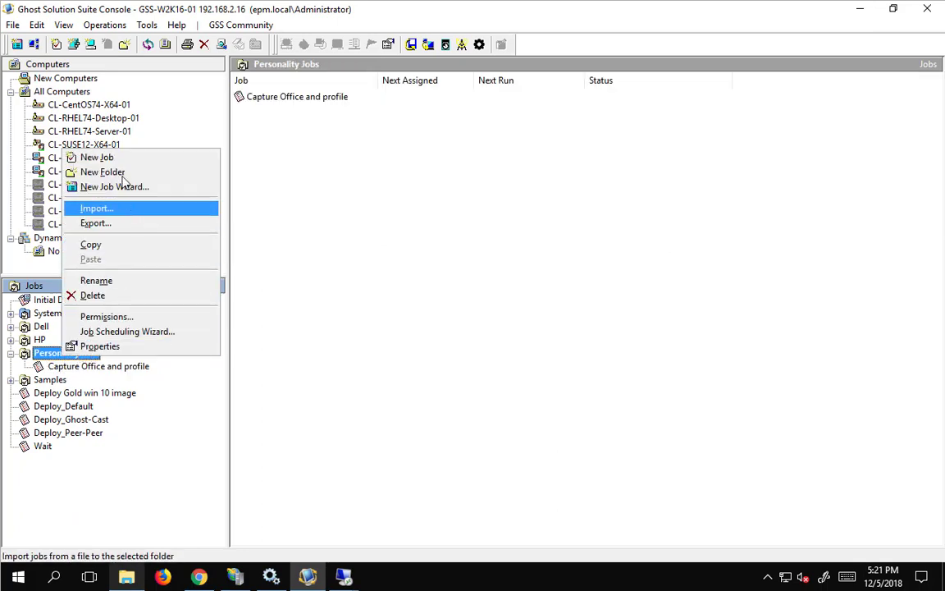
pyautogui.click(123, 158)
pyautogui.write('Deploy office and profile')
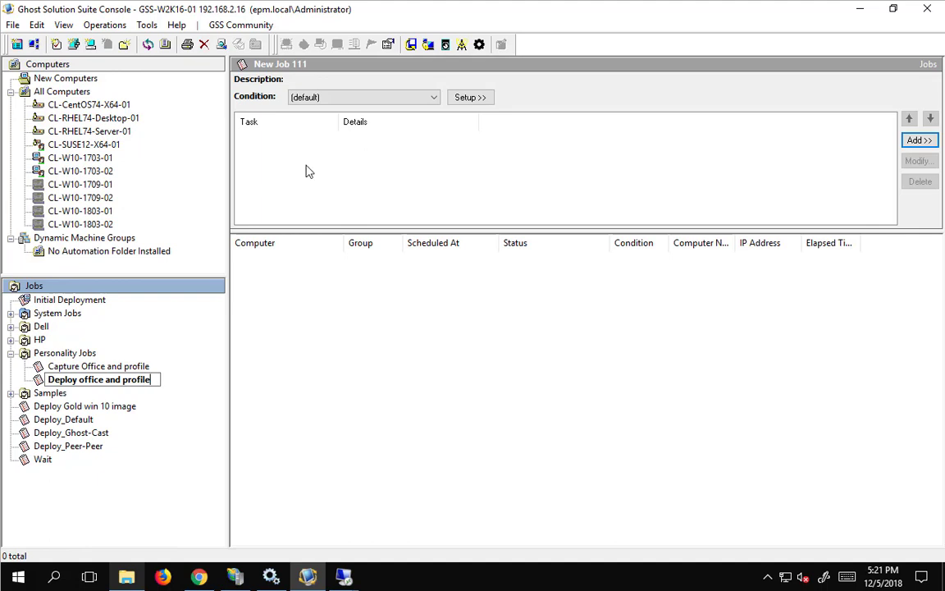
pyautogui.press('Return')
# Add a Distribute Personality task using the package E:\Images\cl-w10-1703-02.exe.
pyautogui.click(921, 141)
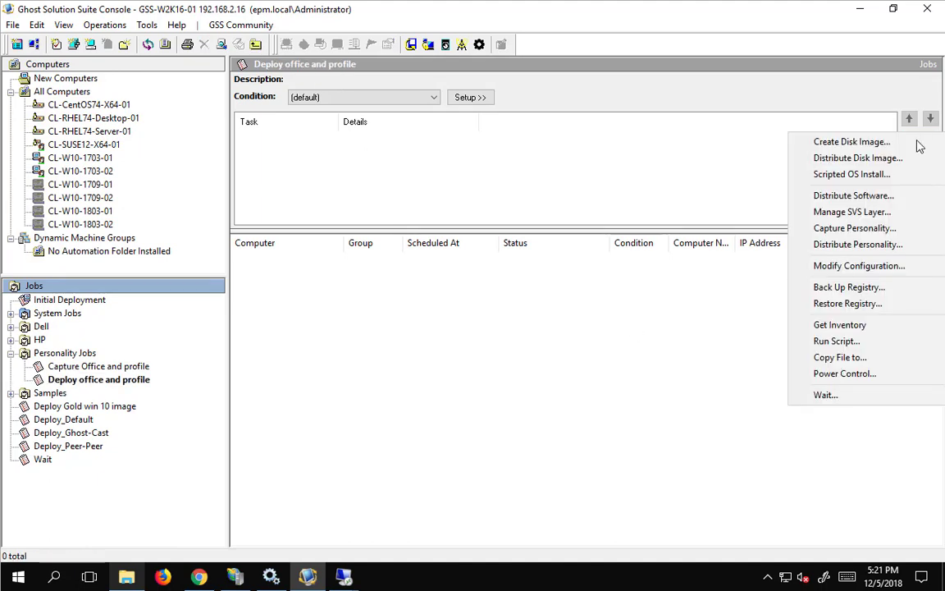
pyautogui.click(876, 246)
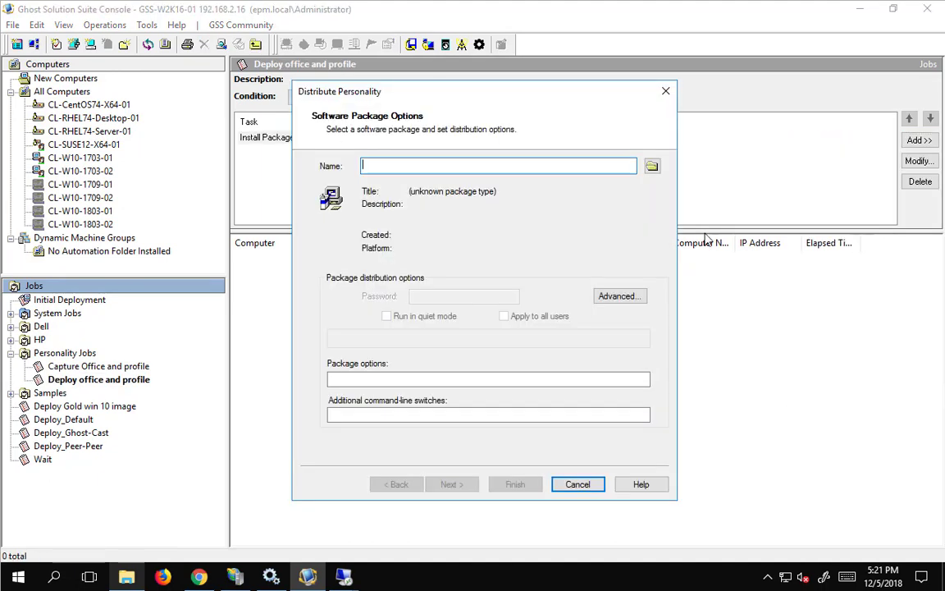
pyautogui.click(652, 166)
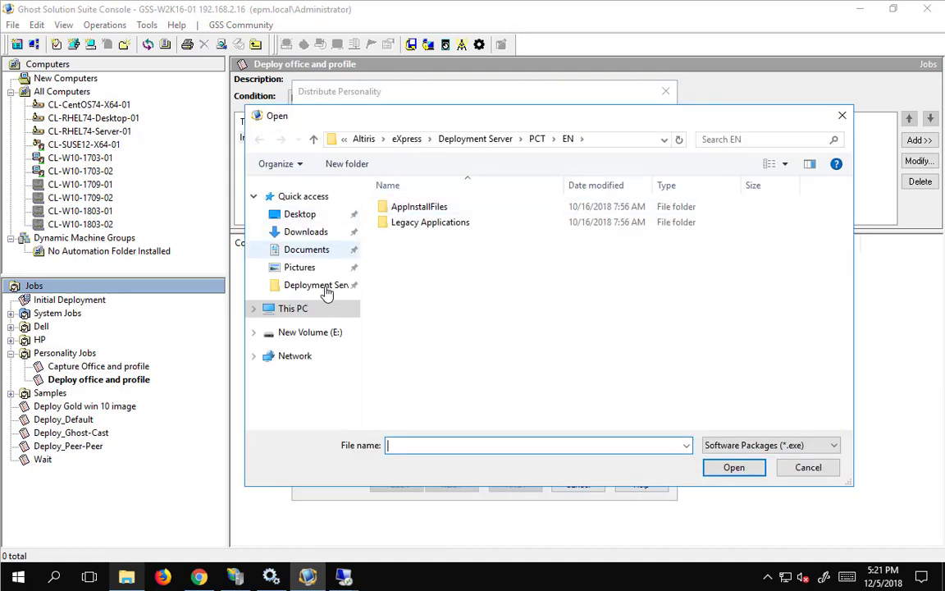
pyautogui.click(312, 309)
pyautogui.click(308, 332)
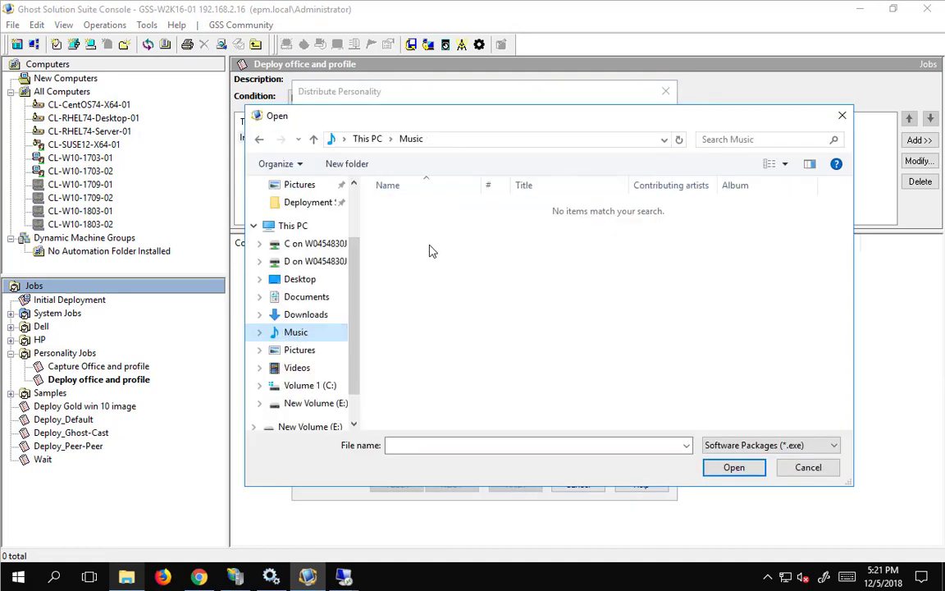
pyautogui.click(320, 404)
pyautogui.doubleClick(406, 209)
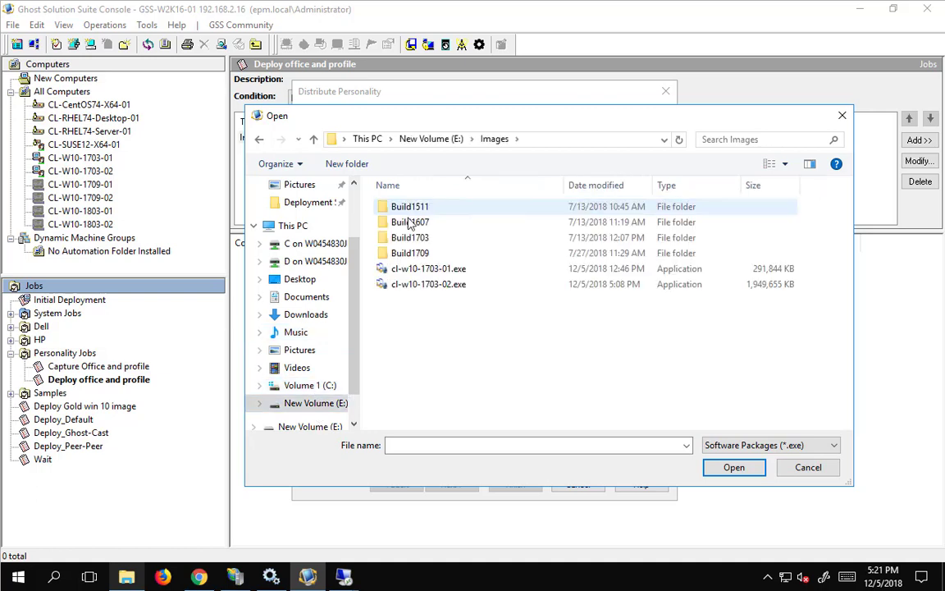
pyautogui.click(416, 288)
pyautogui.click(729, 468)
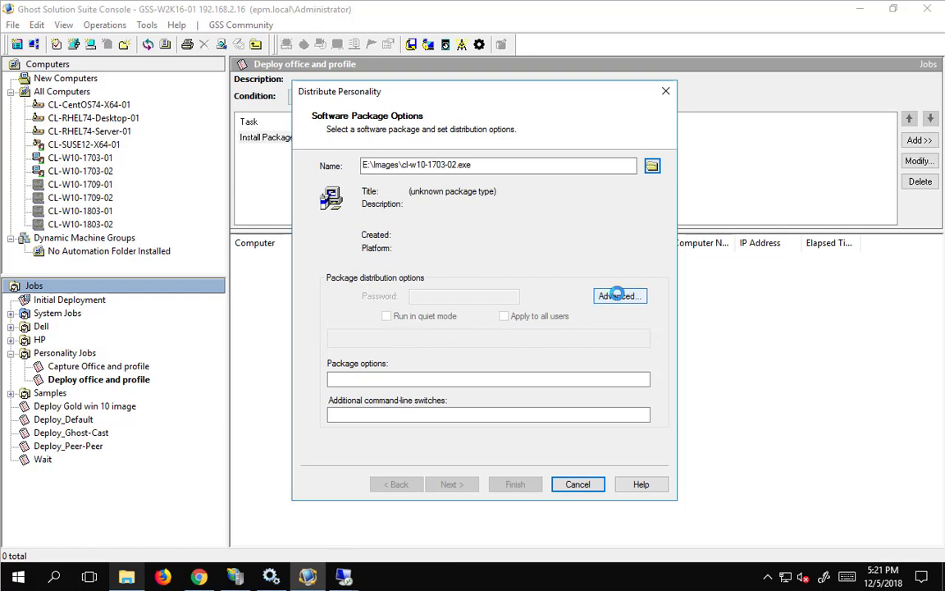
# Finish the Distribute Personality task with default advanced and return-code options, then select the job.
pyautogui.click(621, 295)
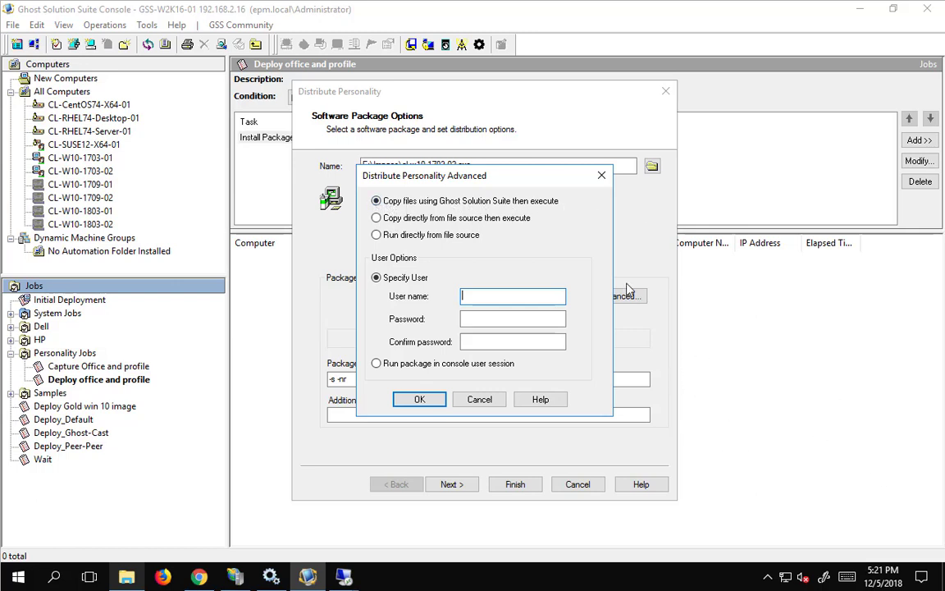
pyautogui.click(398, 219)
pyautogui.click(417, 236)
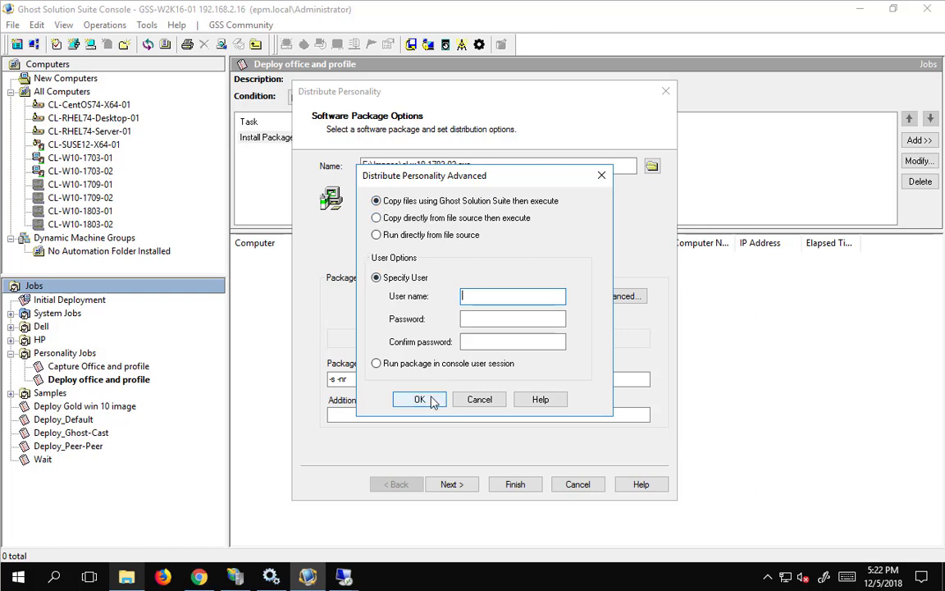
pyautogui.click(478, 401)
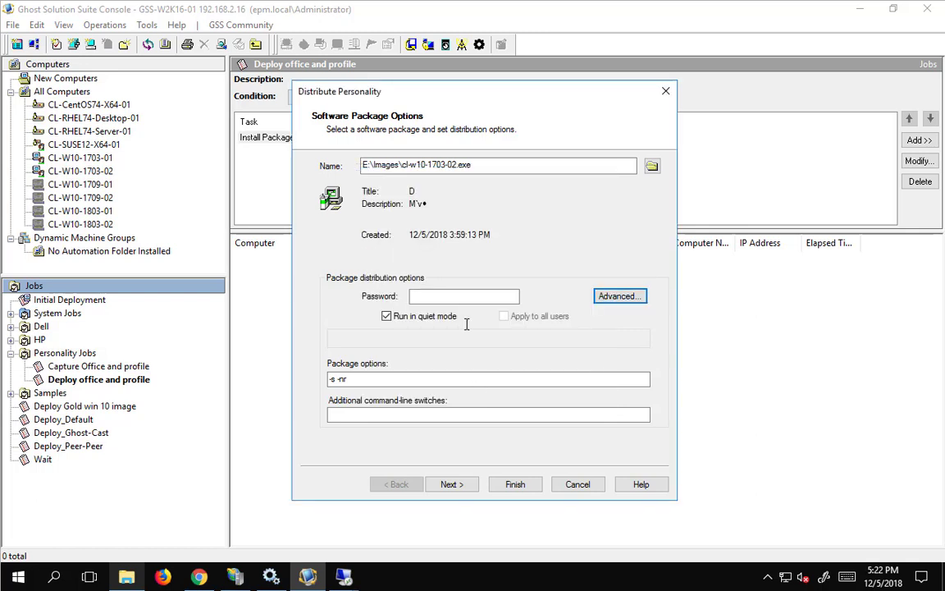
pyautogui.click(451, 484)
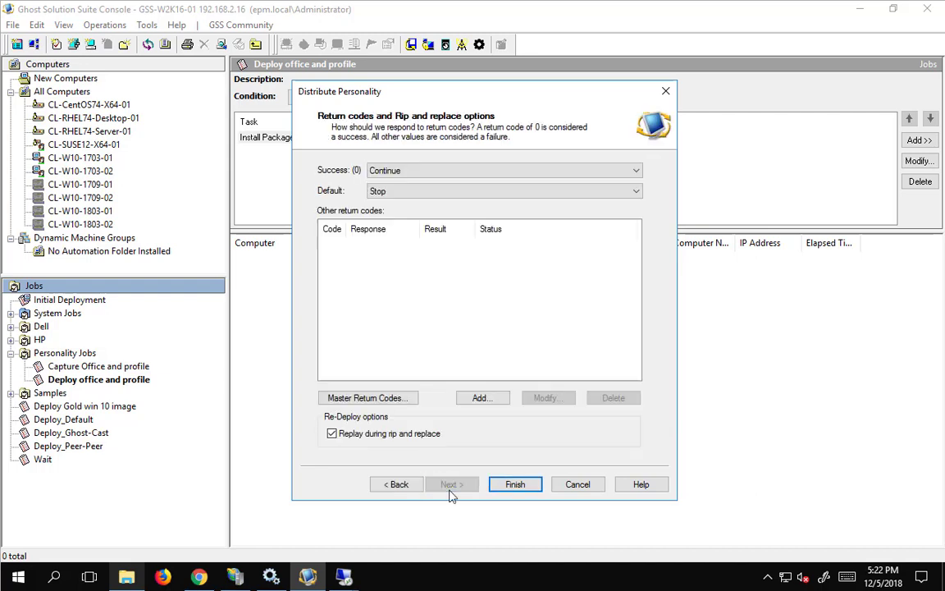
pyautogui.click(513, 485)
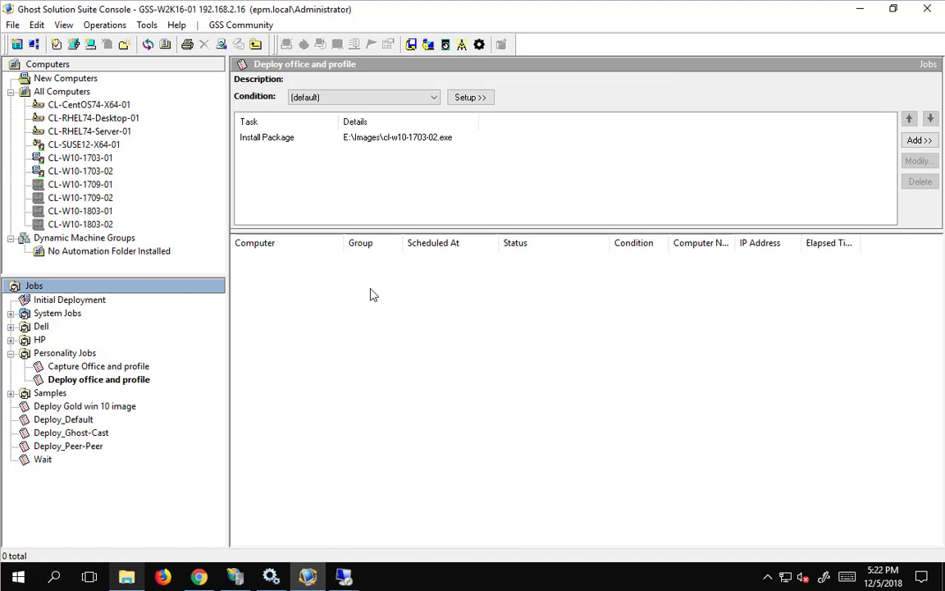
pyautogui.click(98, 380)
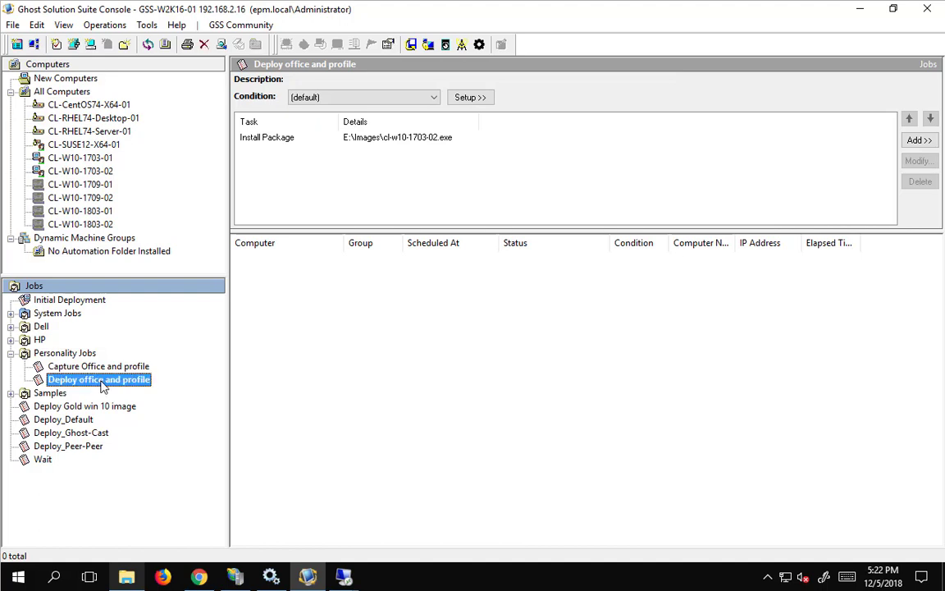
# Check that CL-W10-1703-01's Documents and Desktop folders are empty, then minimize its remote session.
pyautogui.click(86, 158)
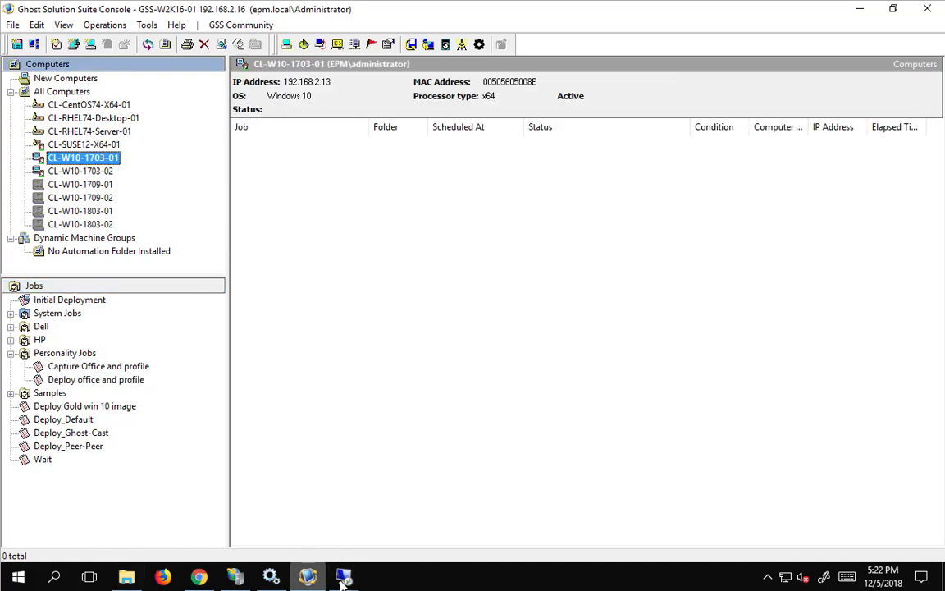
pyautogui.moveTo(343, 581)
pyautogui.click(353, 487)
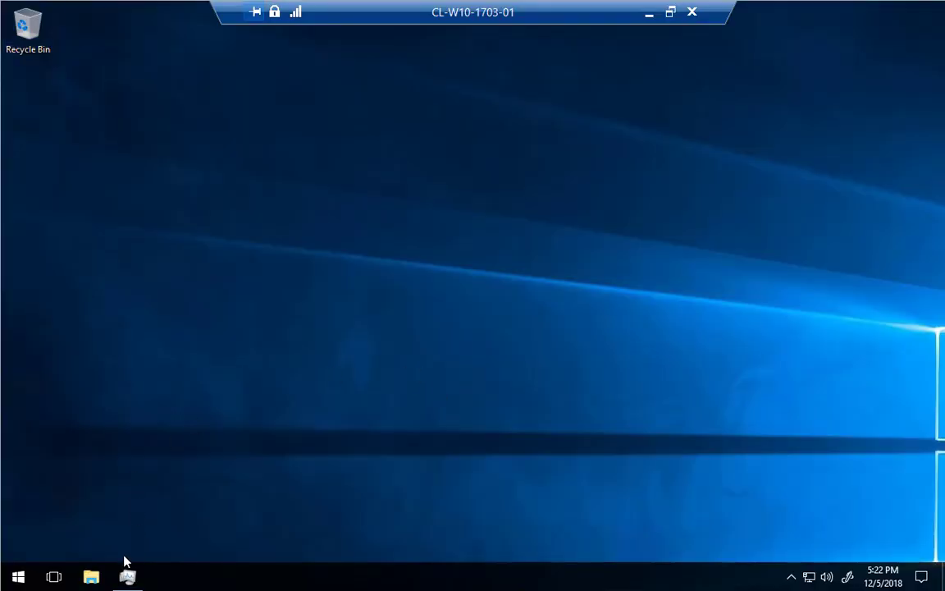
pyautogui.click(91, 577)
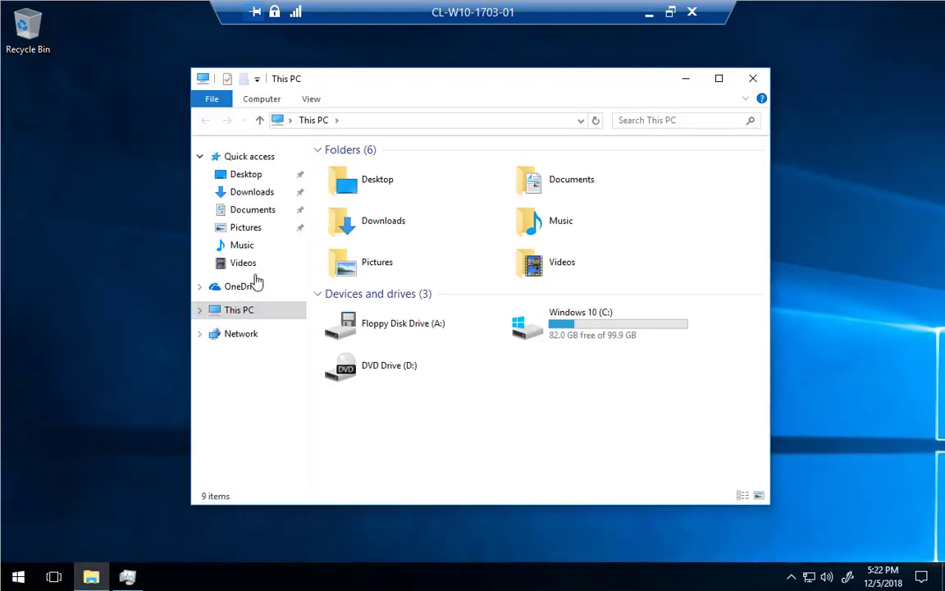
pyautogui.click(246, 228)
pyautogui.click(252, 210)
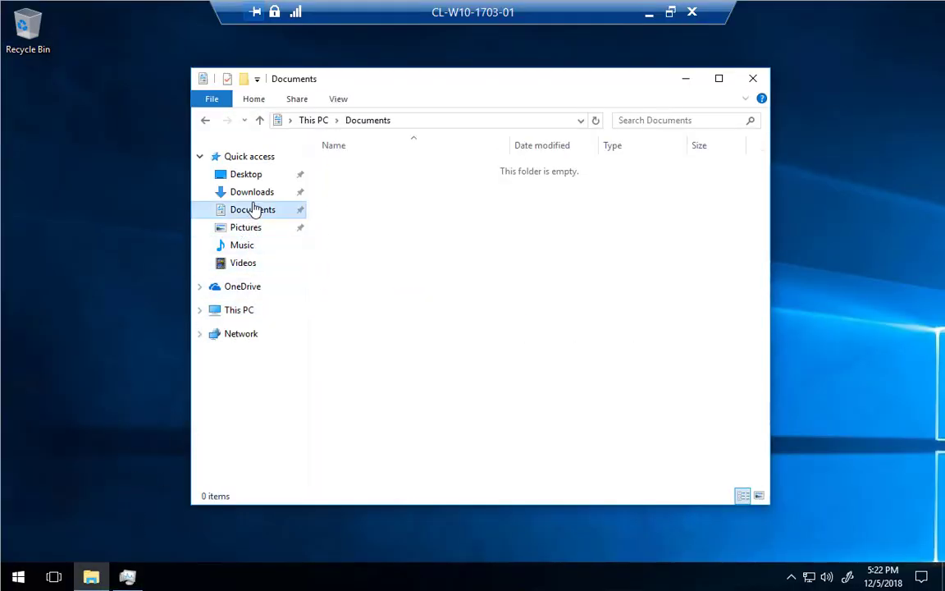
pyautogui.click(256, 191)
pyautogui.click(247, 175)
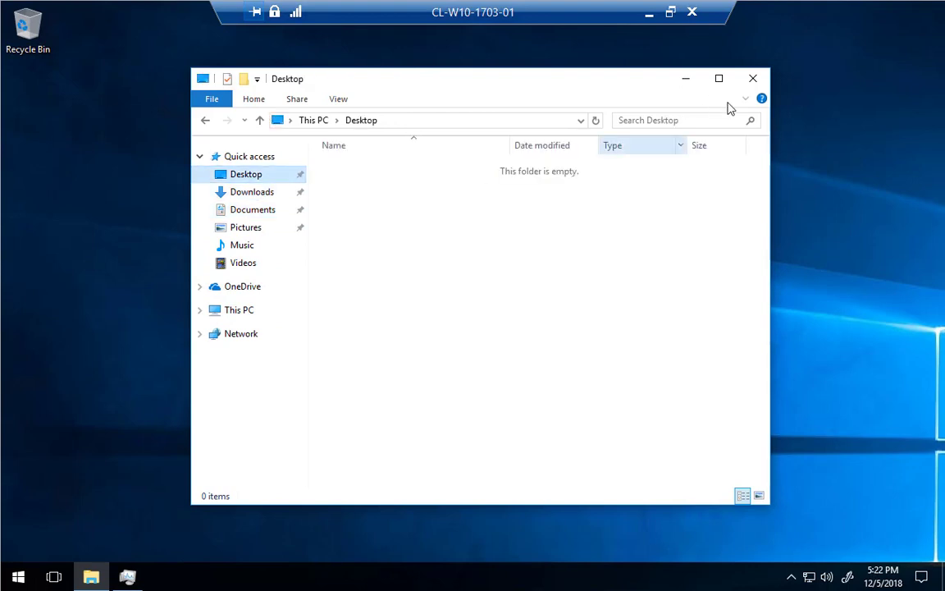
pyautogui.click(752, 78)
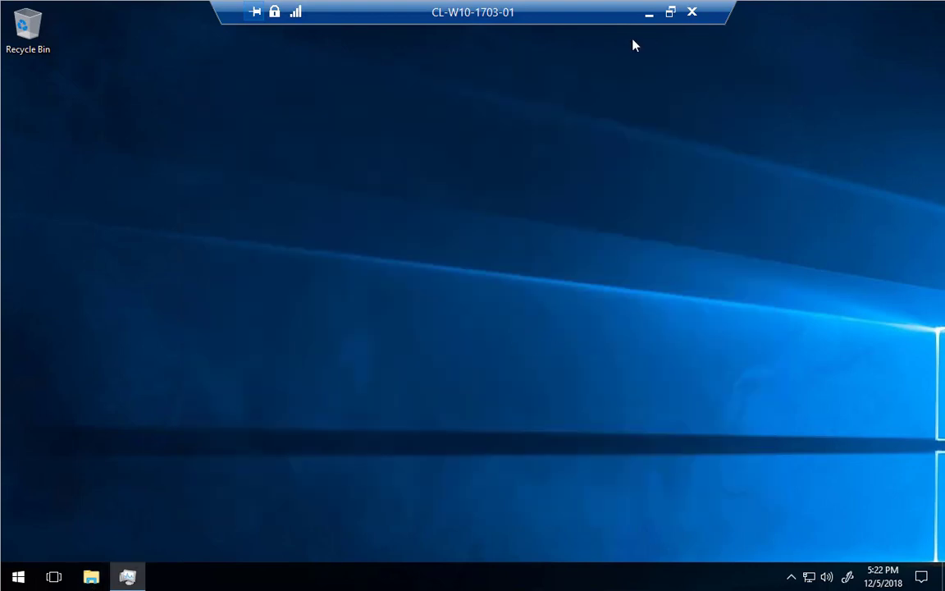
pyautogui.click(650, 15)
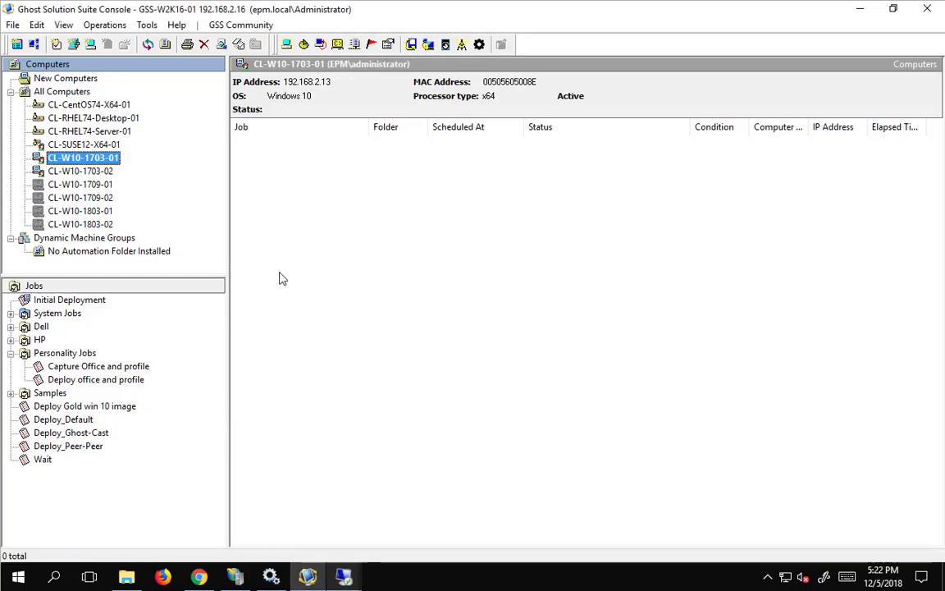
# Schedule the Deploy office and profile job on CL-W10-1703-01 to run immediately.
pyautogui.click(72, 381)
pyautogui.hotkey('shift', 'Left')
pyautogui.hotkey('shift', 'Left')
pyautogui.hotkey('shift', 'Left')
pyautogui.hotkey('shift', 'Left')
pyautogui.hotkey('shift', 'Left')
pyautogui.hotkey('shift', 'Left')
pyautogui.hotkey('shift', 'Left')
pyautogui.hotkey('shift', 'Left')
pyautogui.hotkey('shift', 'Left')
pyautogui.hotkey('shift', 'Left')
pyautogui.hotkey('shift', 'Left')
pyautogui.hotkey('shift', 'Left')
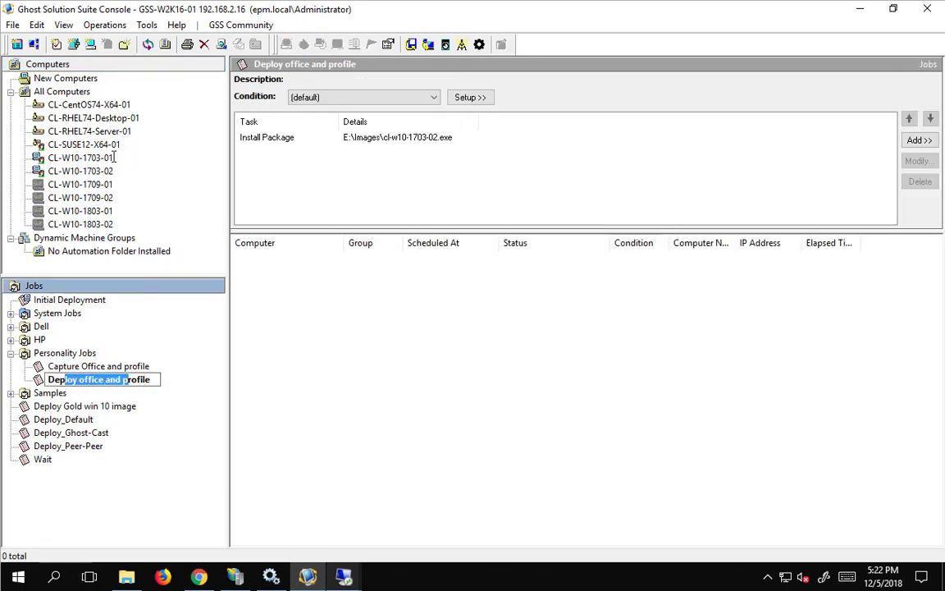
pyautogui.press('Escape')
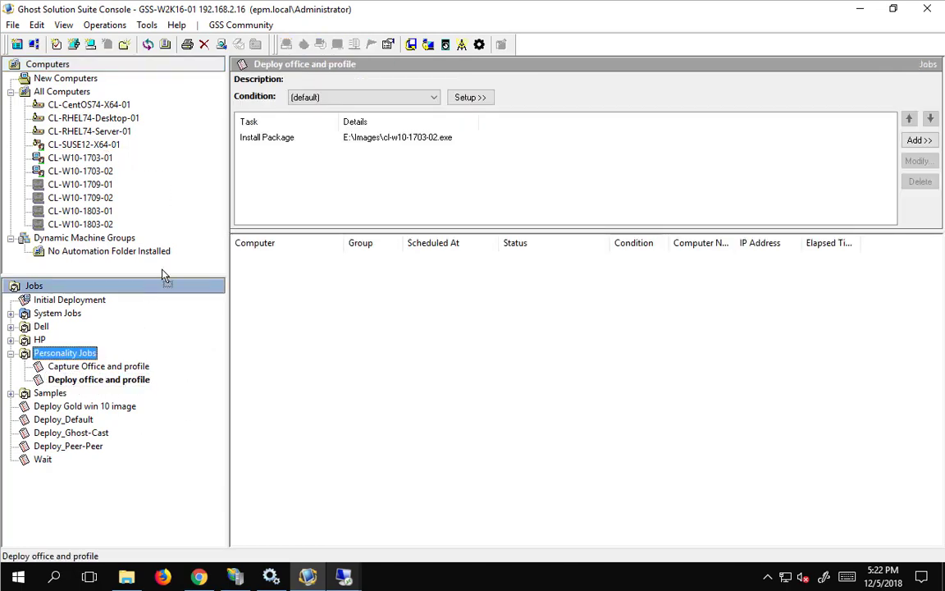
pyautogui.click(138, 174)
pyautogui.click(104, 160)
pyautogui.moveTo(102, 162); pyautogui.dragTo(99, 156)
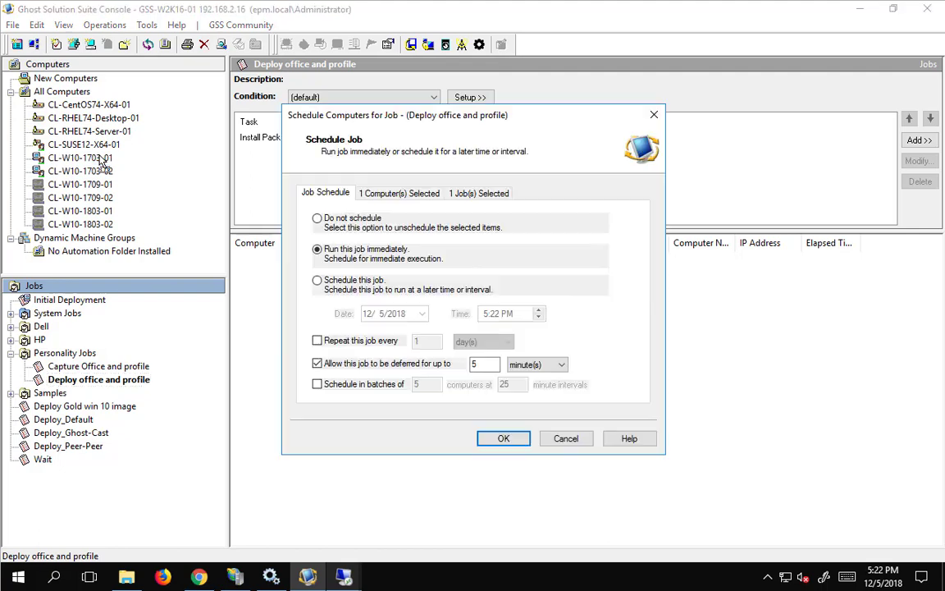
pyautogui.click(490, 433)
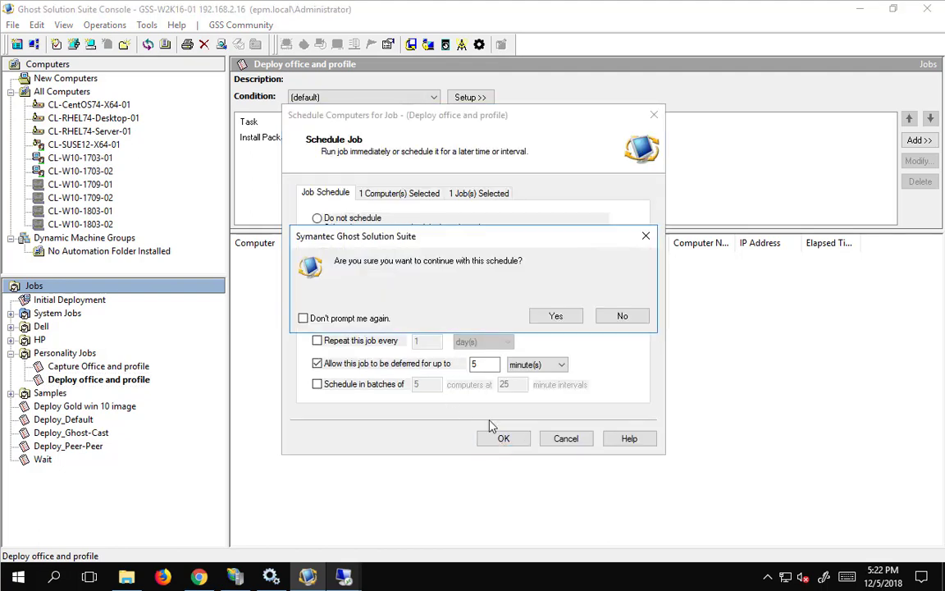
pyautogui.click(554, 318)
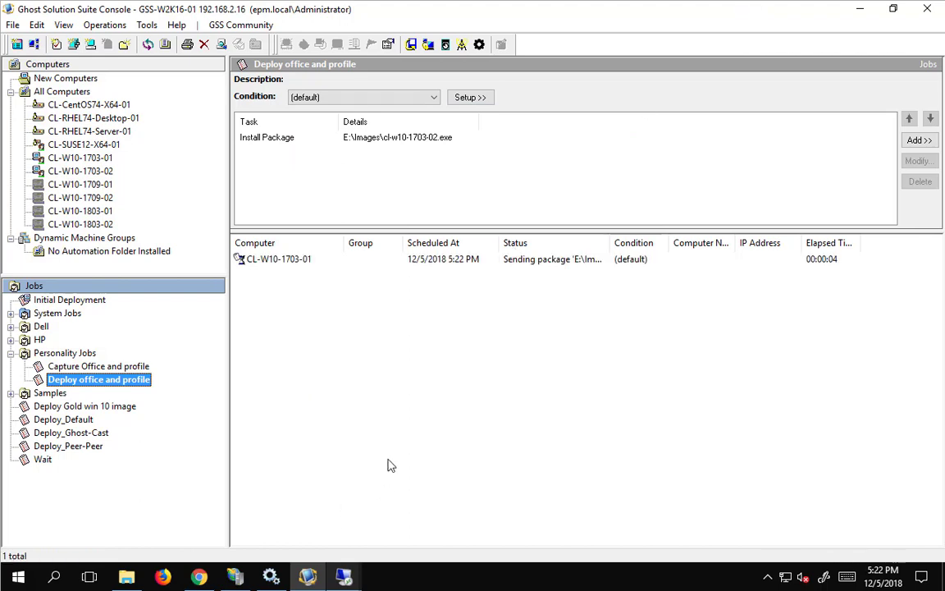
# On CL-W10-1703-01's remote session, open the DAgent status window from the notification area.
pyautogui.moveTo(344, 578)
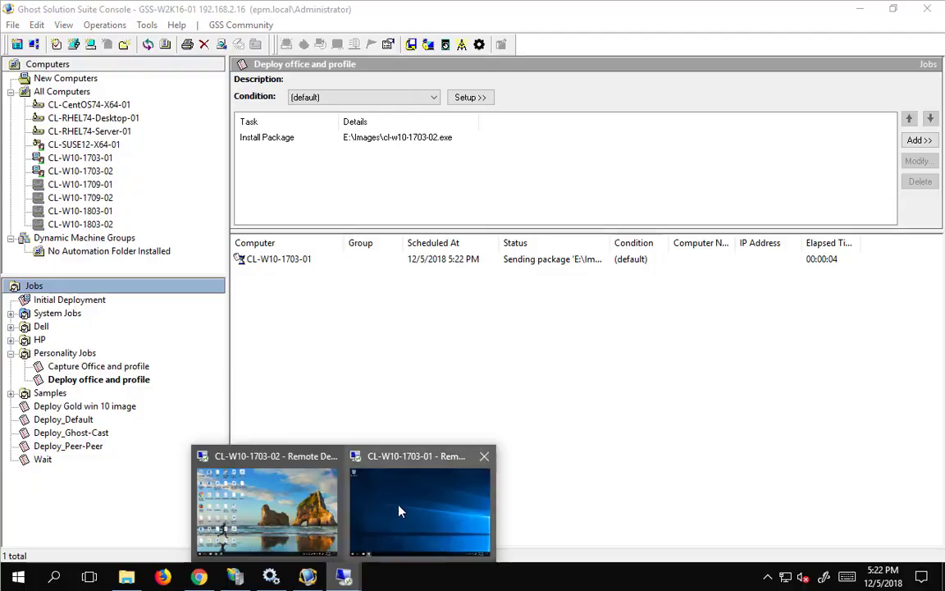
pyautogui.click(358, 454)
pyautogui.click(792, 577)
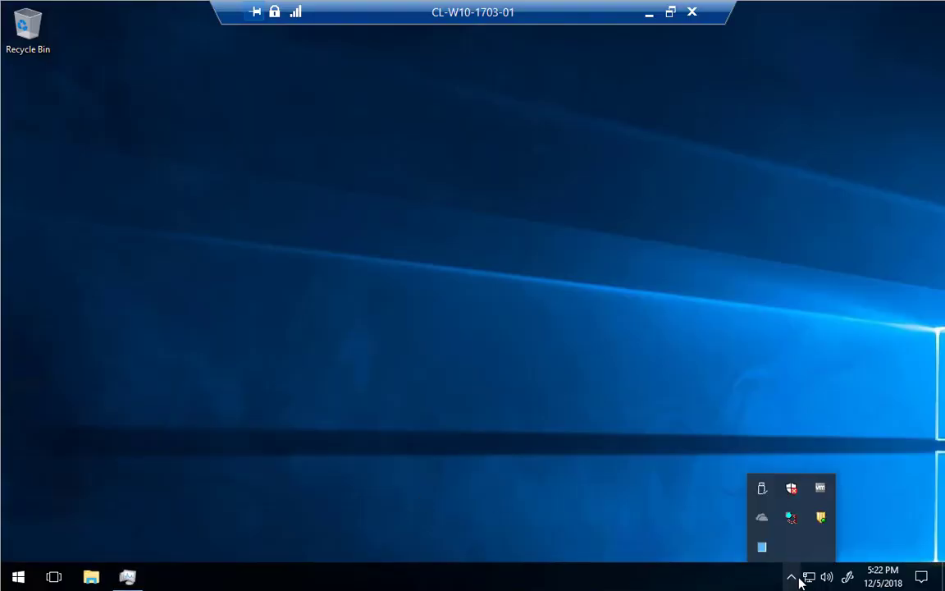
pyautogui.doubleClick(791, 517)
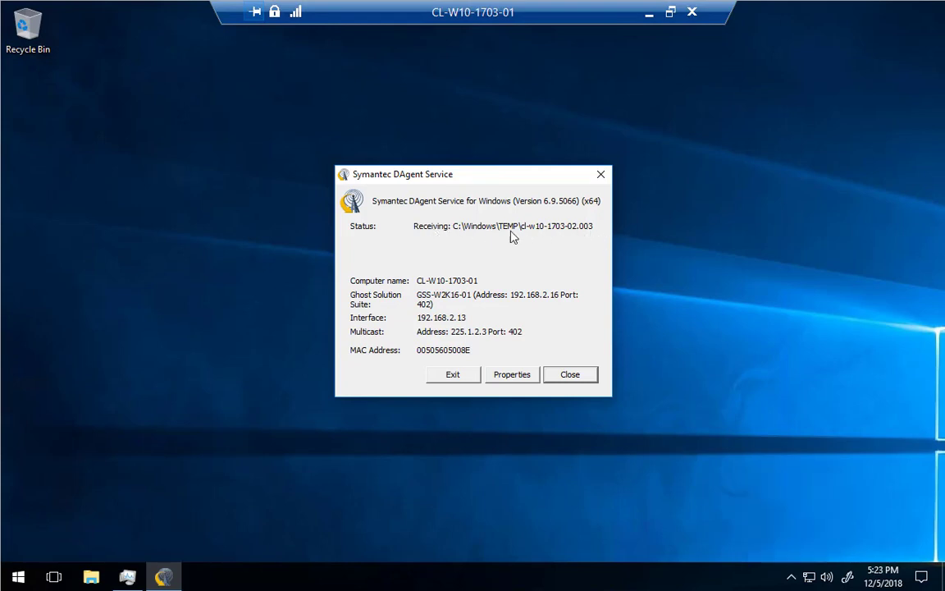
# Inspect the incoming cl-w10-1703-02 package files in C:\Windows\Temp, then minimize Explorer.
pyautogui.click(91, 577)
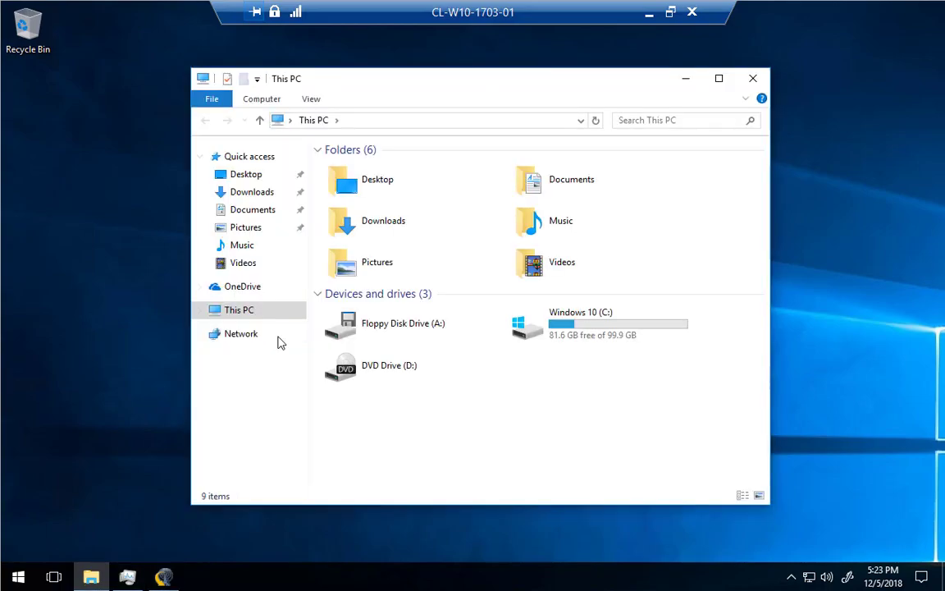
pyautogui.click(529, 328)
pyautogui.doubleClick(529, 328)
pyautogui.doubleClick(329, 249)
pyautogui.doubleClick(652, 232)
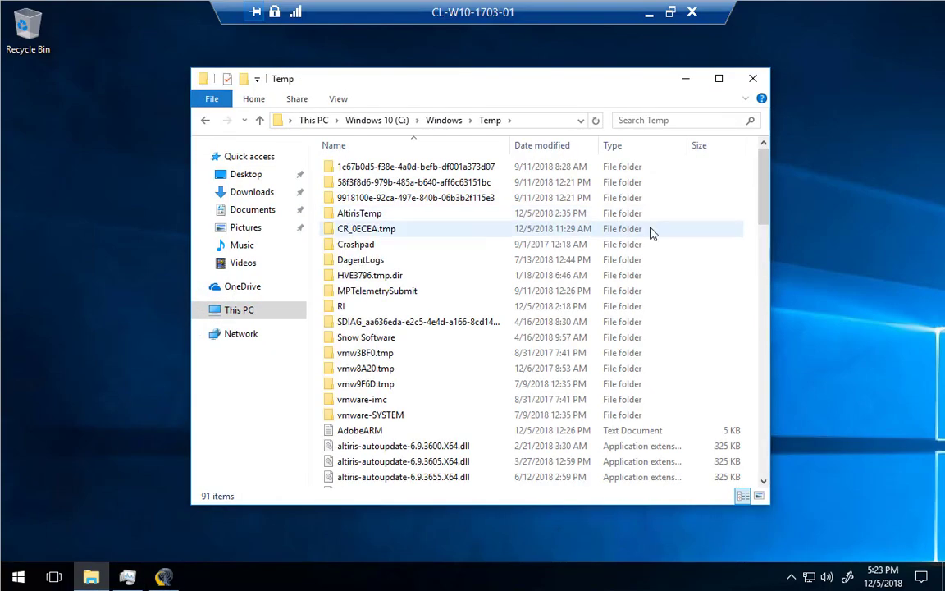
pyautogui.scroll(-6, 762, 307)
pyautogui.scroll(-10, 760, 369)
pyautogui.scroll(4, 671, 179)
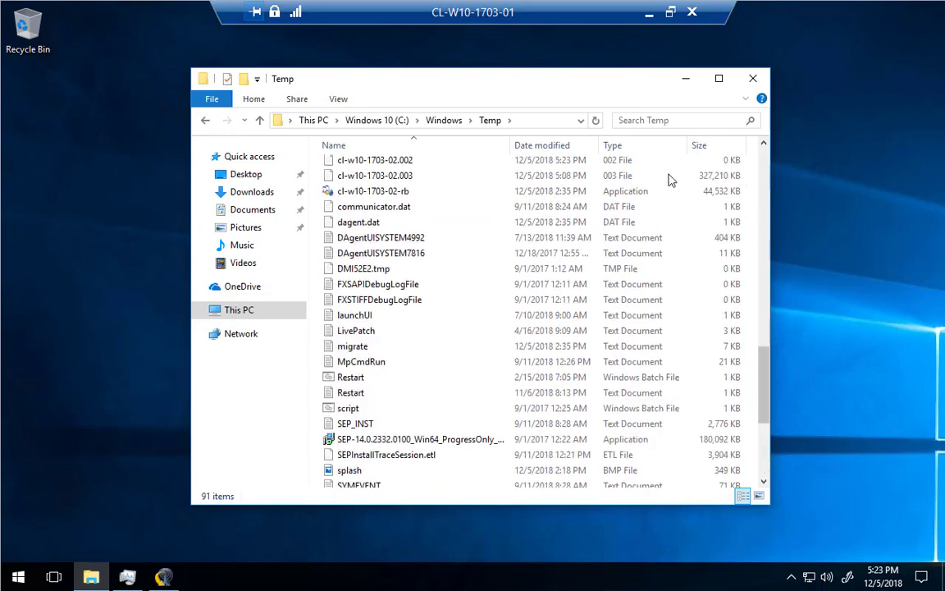
pyautogui.click(380, 191)
pyautogui.scroll(1, 422, 211)
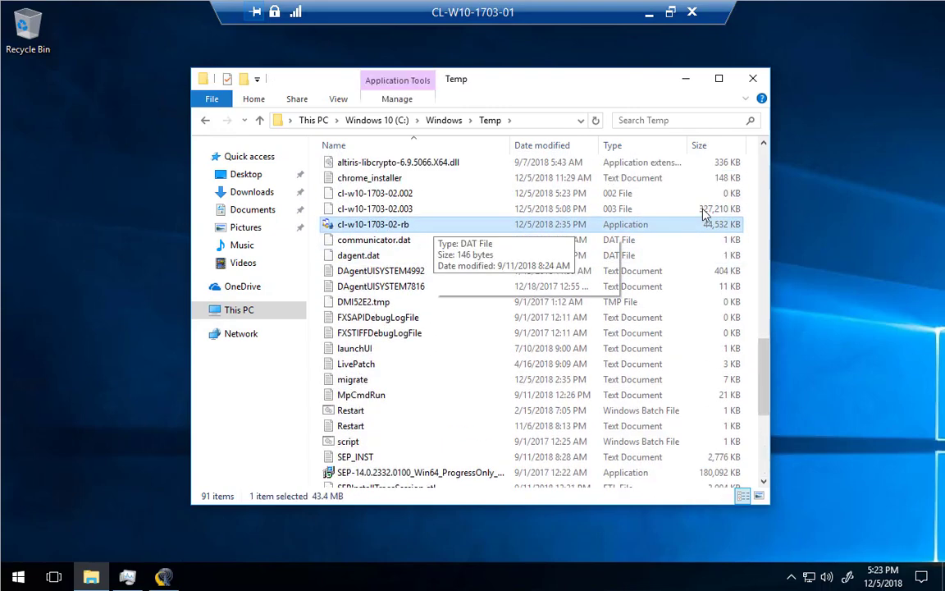
pyautogui.click(763, 142)
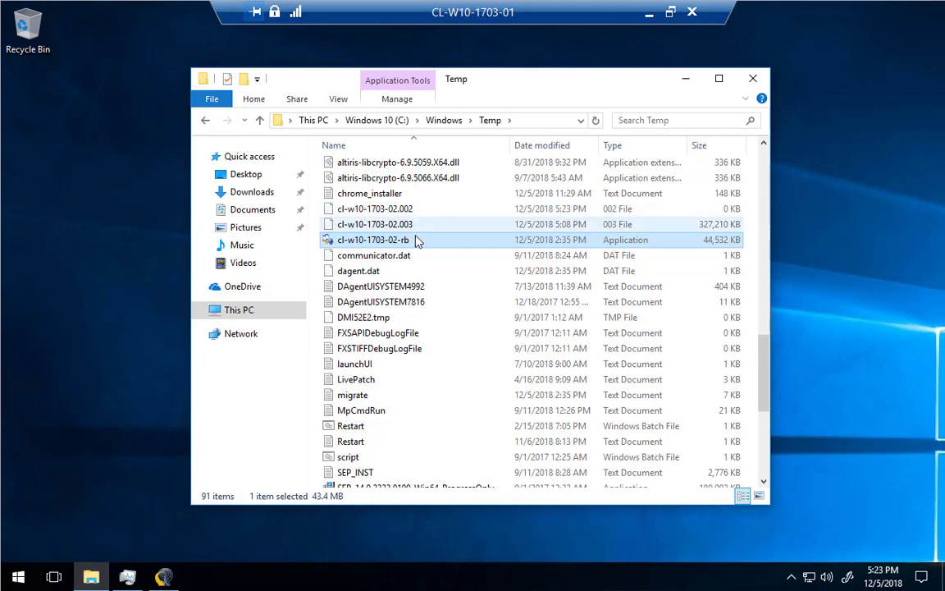
pyautogui.click(686, 79)
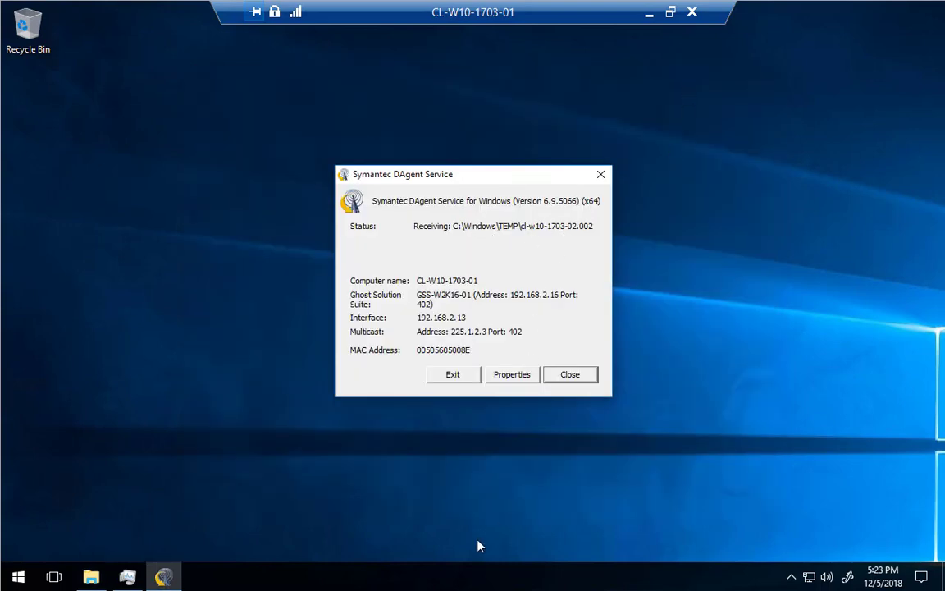
# Open Task Manager on CL-W10-1703-01 and scroll through its running processes.
pyautogui.rightClick(472, 583)
pyautogui.click(500, 510)
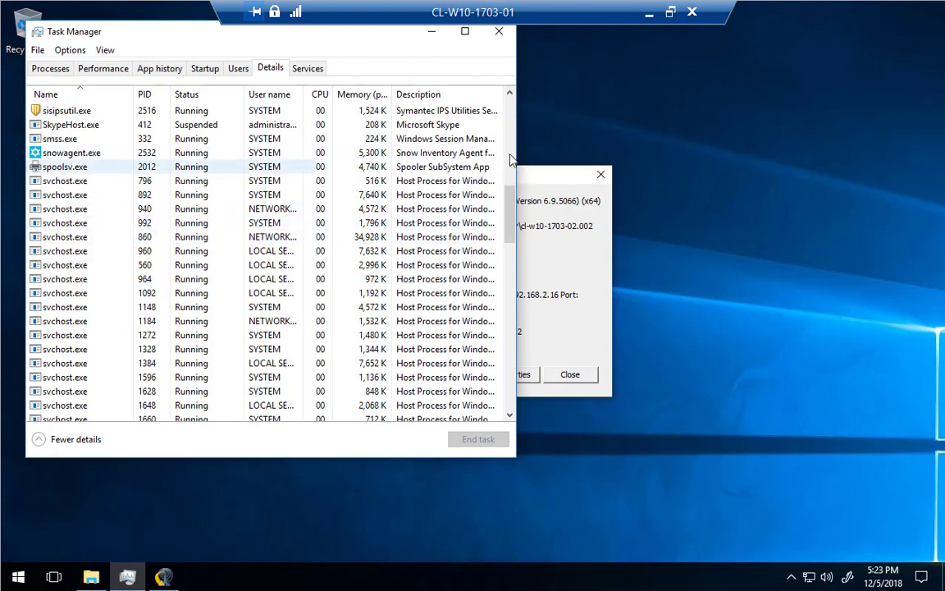
pyautogui.scroll(10, 506, 152)
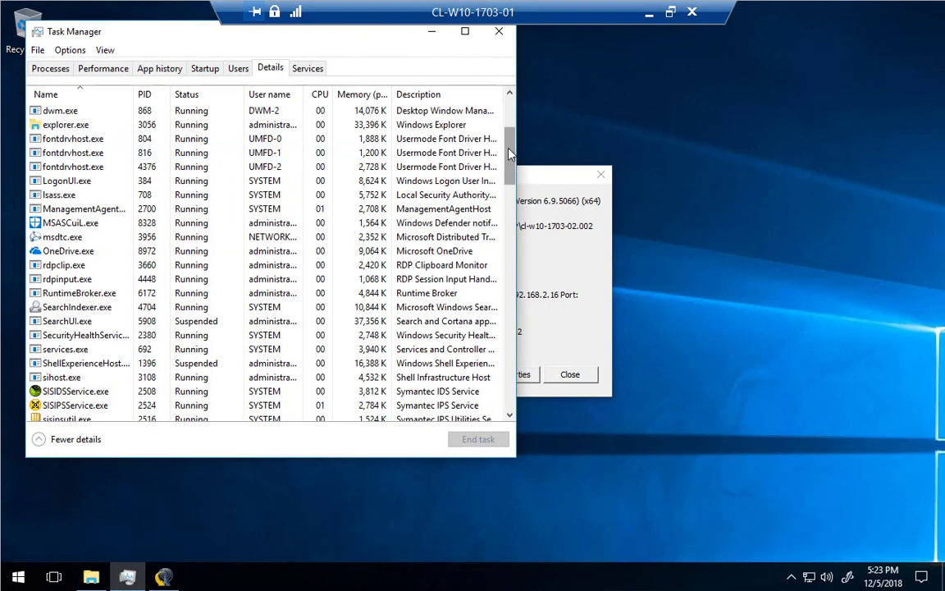
pyautogui.scroll(2, 509, 131)
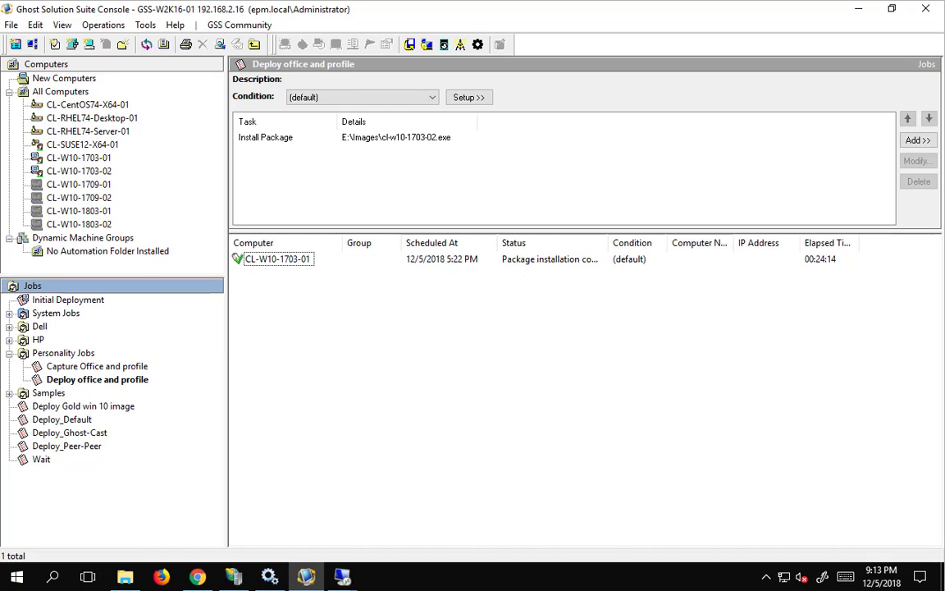
# Maximize CL-W10-1703-01's remote session, minimize Task Manager and close the DAgent status window.
pyautogui.click(345, 577)
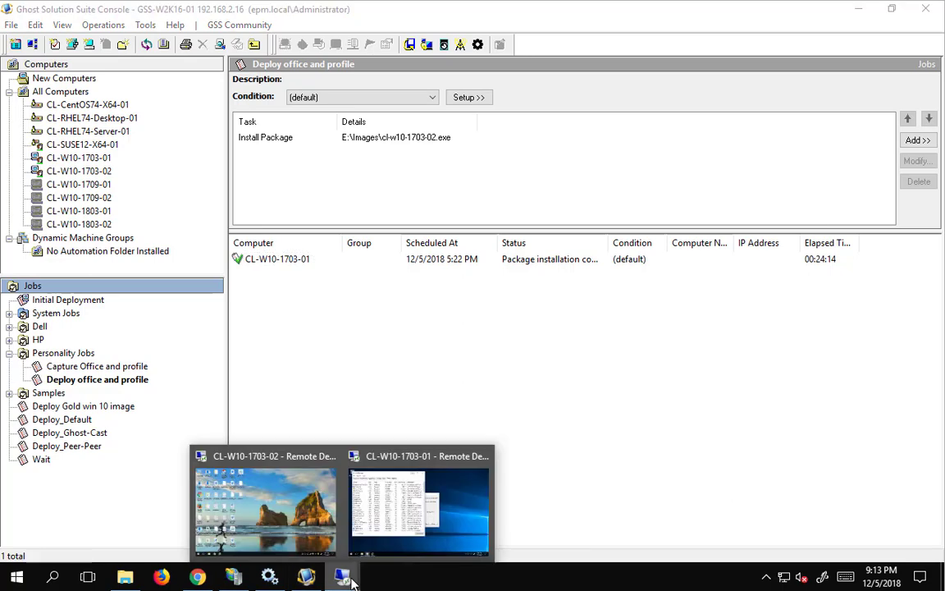
pyautogui.click(397, 539)
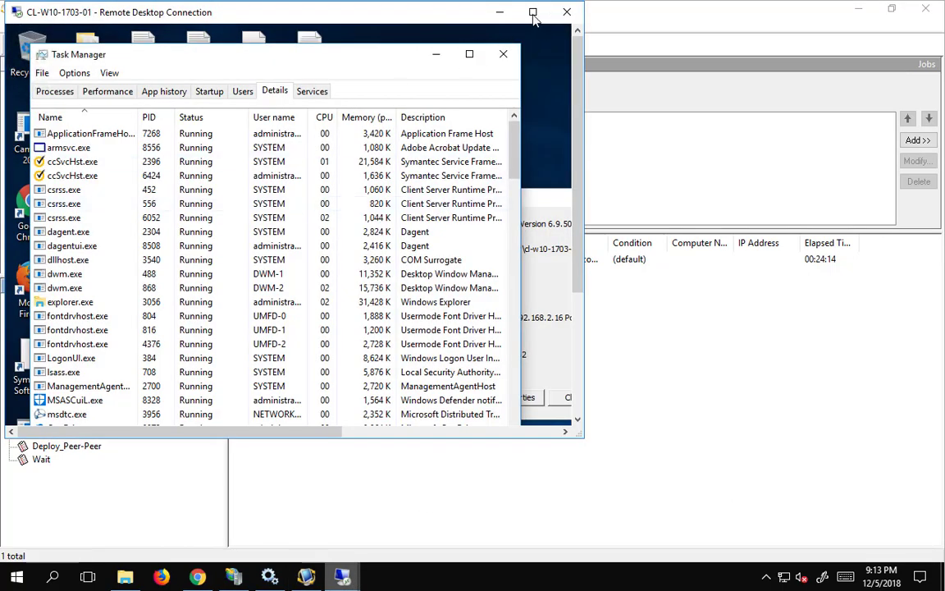
pyautogui.click(532, 12)
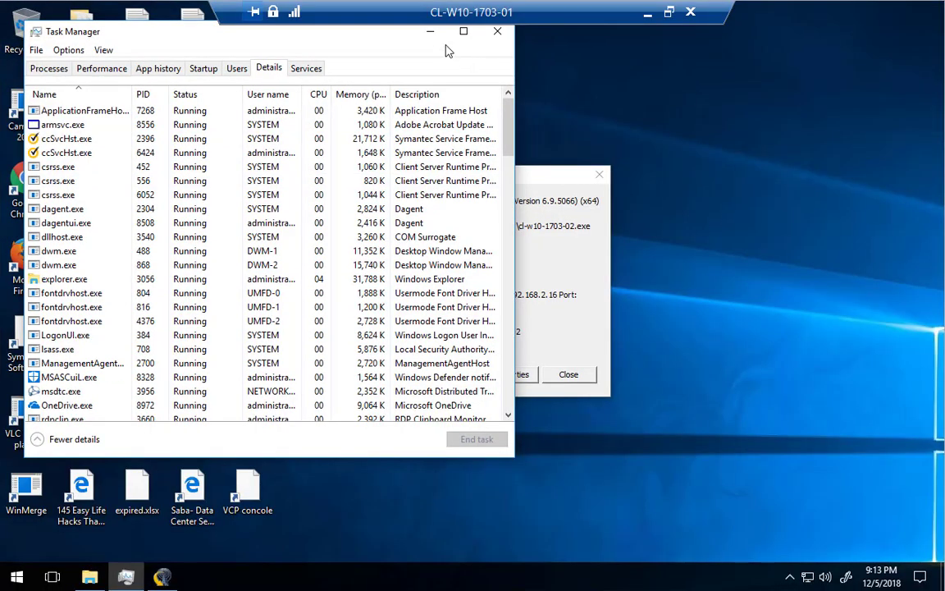
pyautogui.click(430, 31)
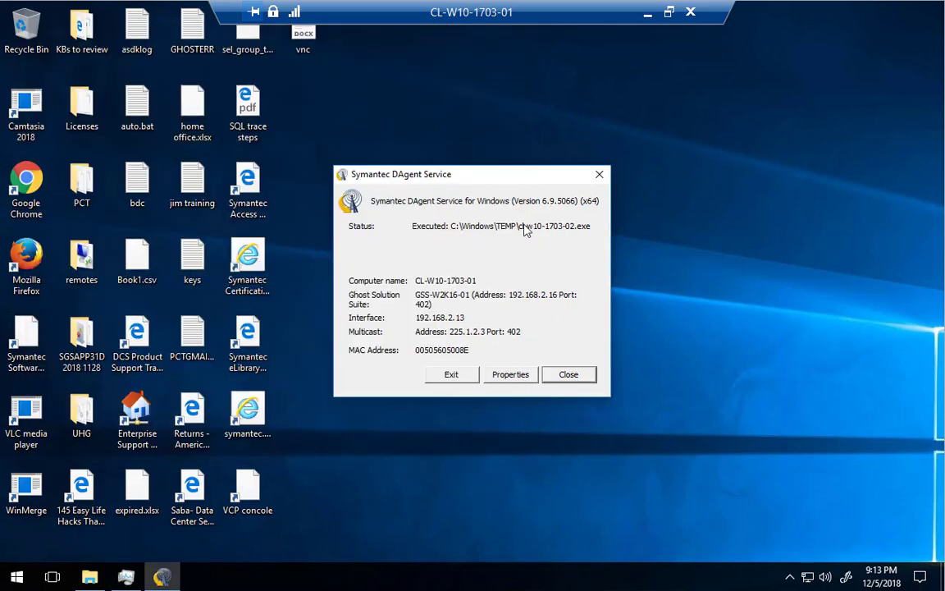
pyautogui.click(575, 381)
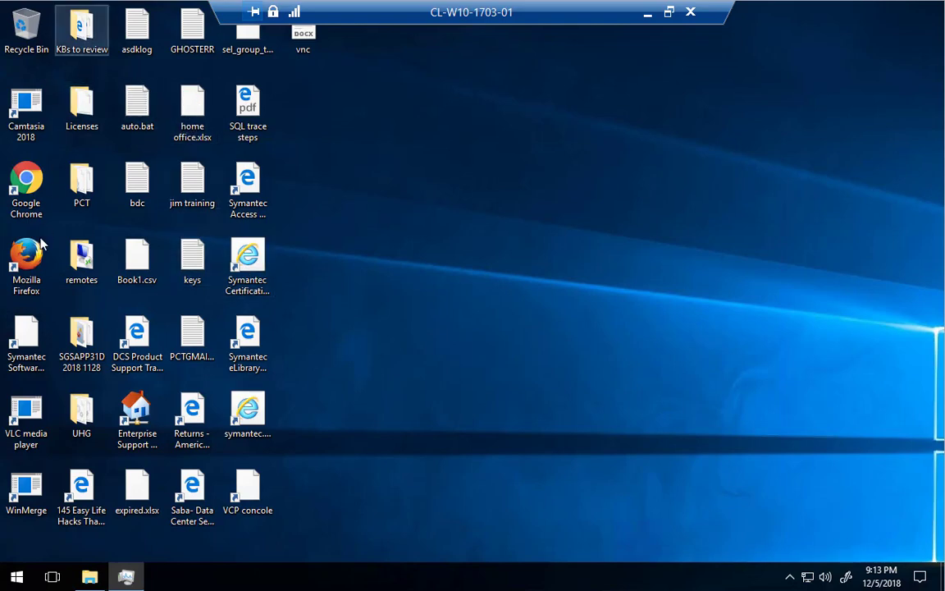
# Reopen the Explorer window and check the restored Documents, Downloads, Desktop and Pictures folders.
pyautogui.click(90, 577)
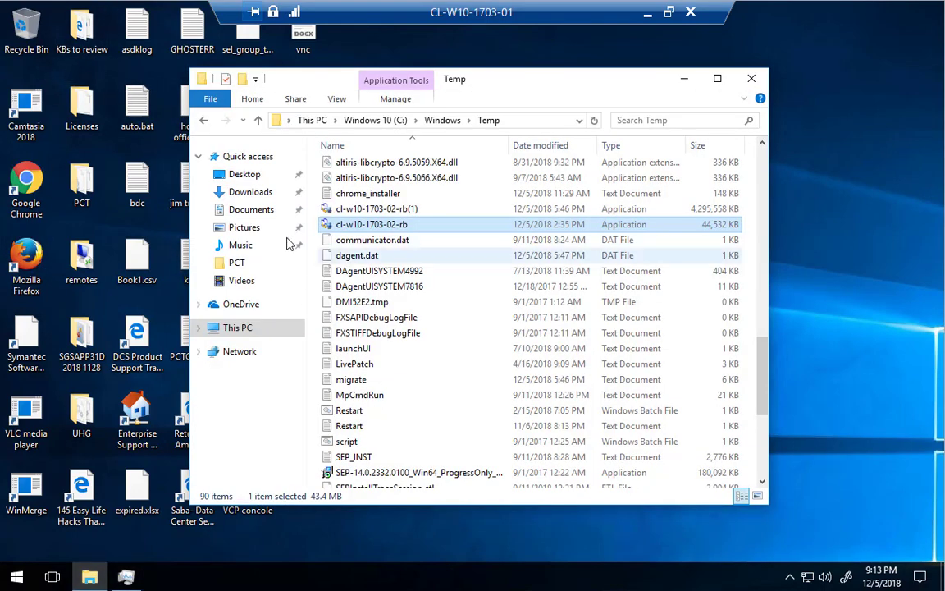
pyautogui.click(246, 210)
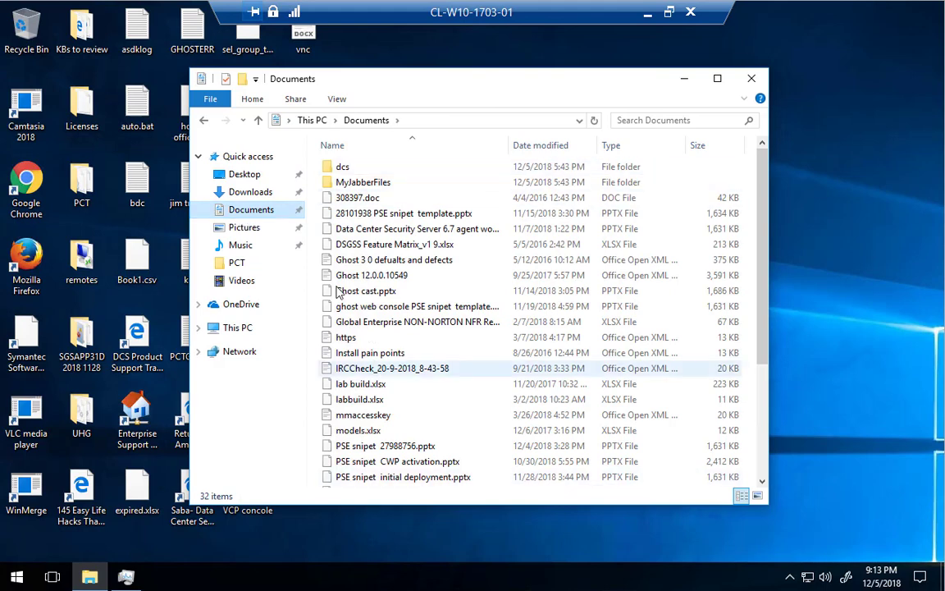
pyautogui.click(246, 191)
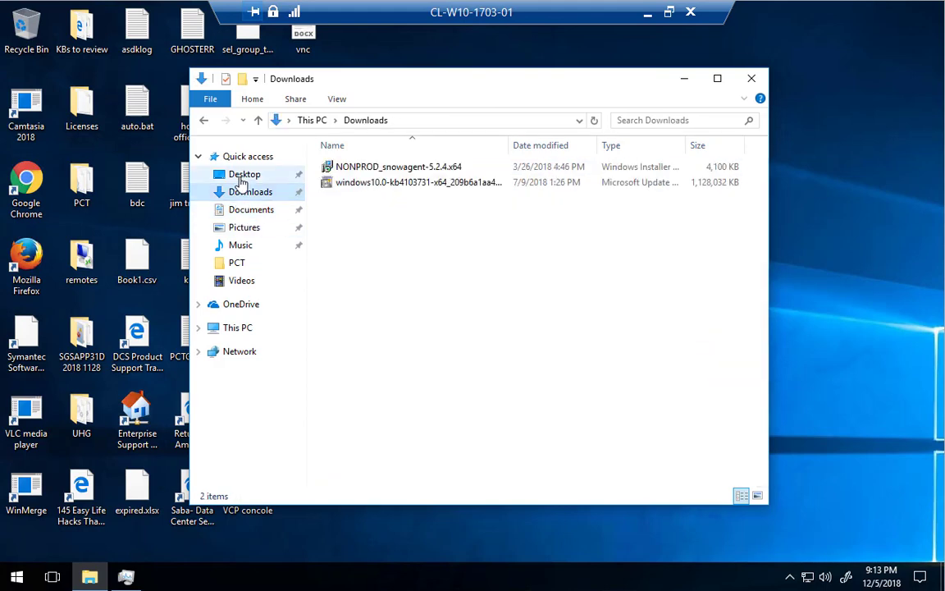
pyautogui.click(242, 176)
pyautogui.click(248, 229)
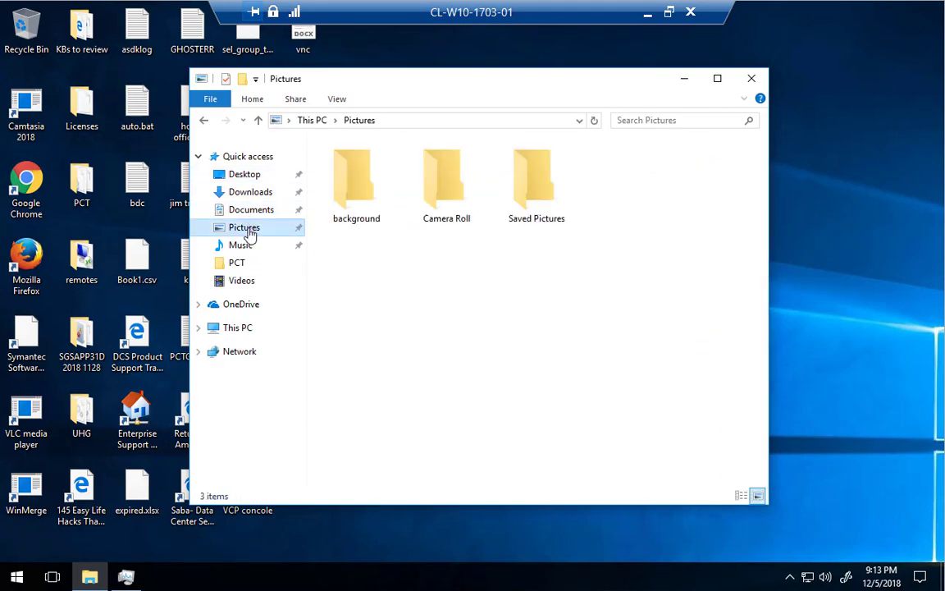
# Check the Music, PCT and Videos folders, recheck Desktop and Documents, then minimize Explorer.
pyautogui.click(243, 246)
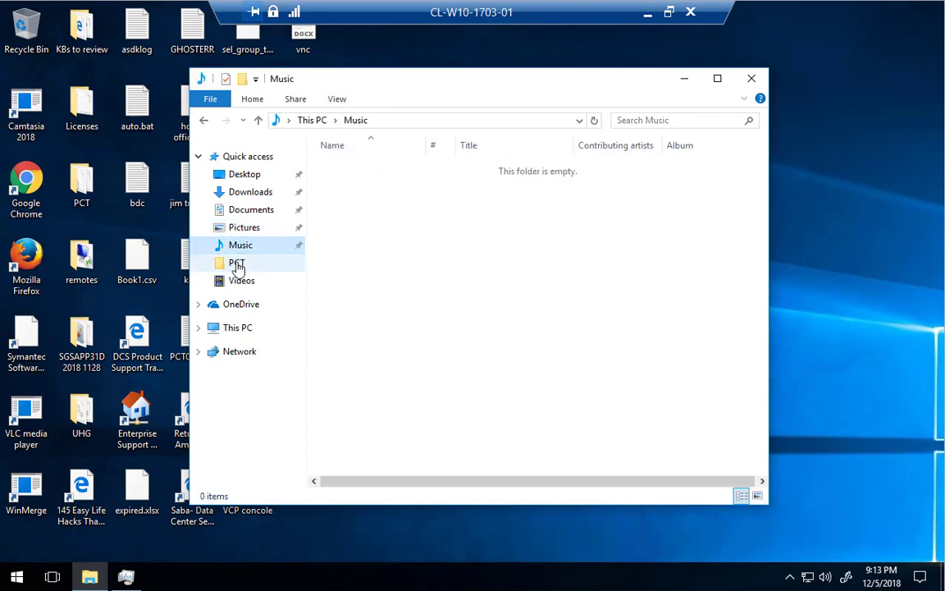
pyautogui.click(237, 264)
pyautogui.click(240, 282)
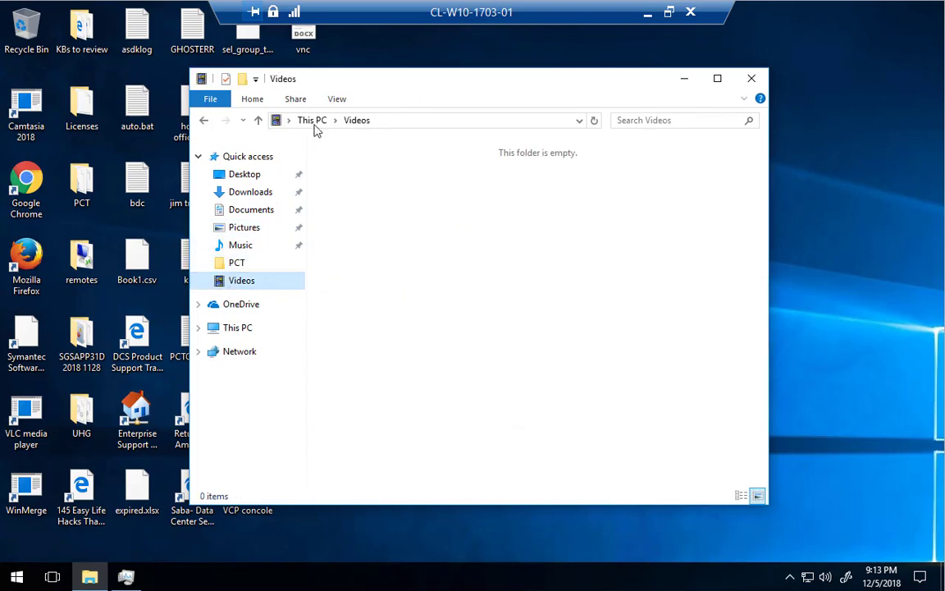
pyautogui.click(246, 177)
pyautogui.click(247, 210)
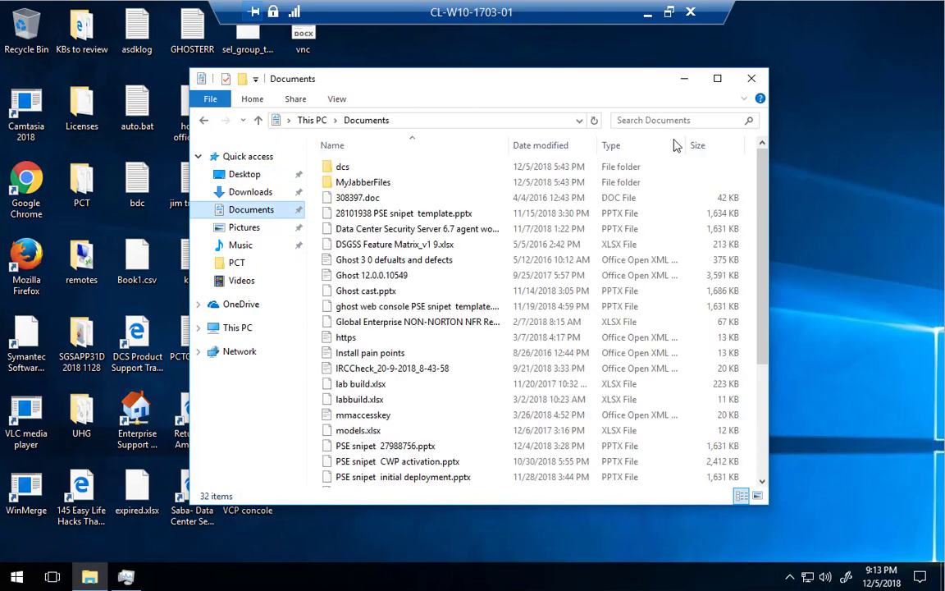
pyautogui.click(685, 79)
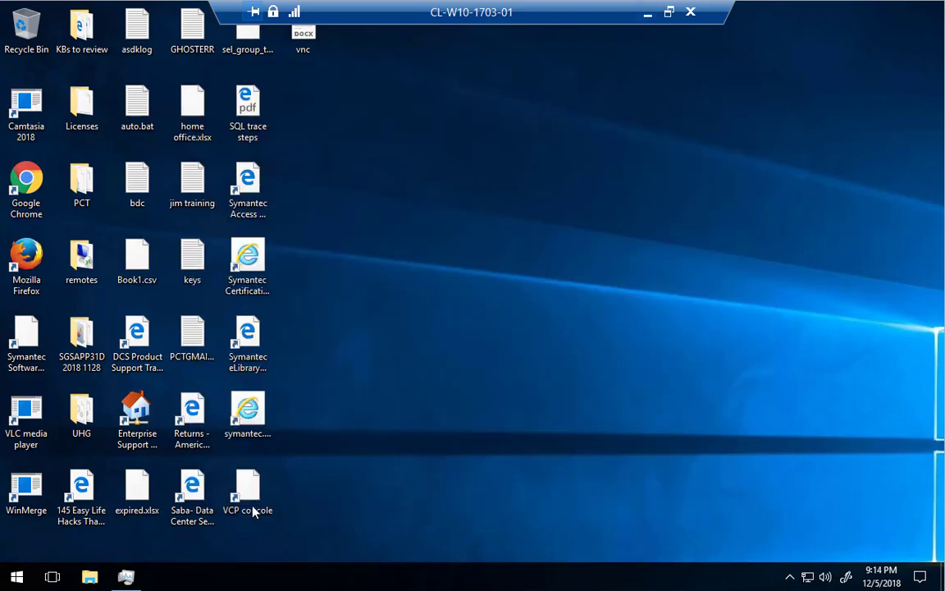
# Minimize the remote session and bring up the E:\Images folder holding the cl-w10-1703-02 package files.
pyautogui.click(647, 16)
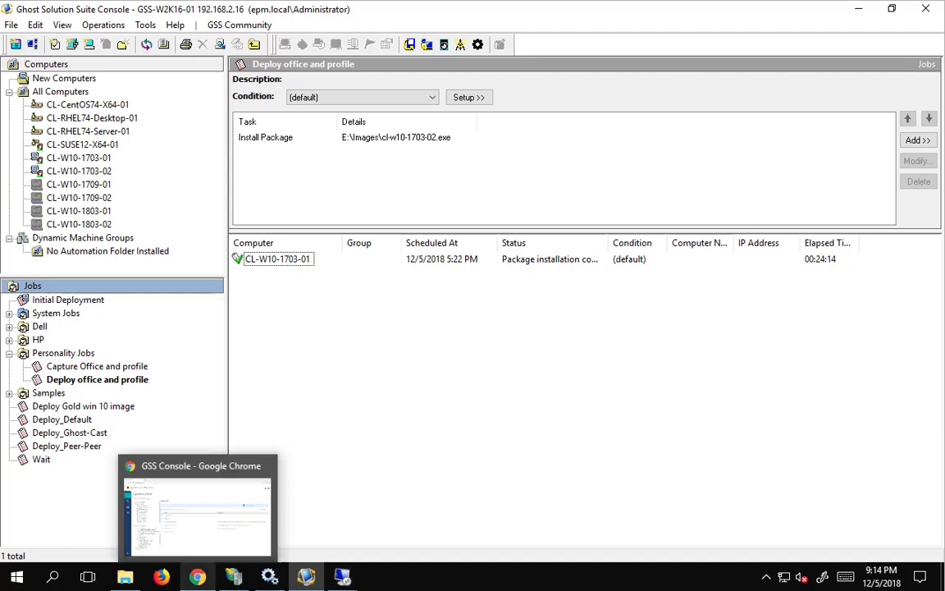
pyautogui.click(124, 577)
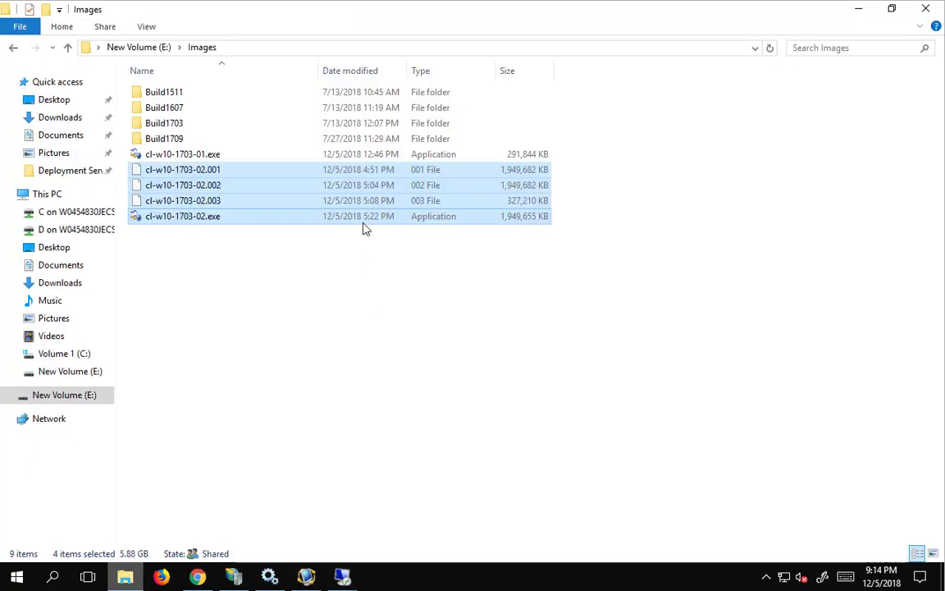